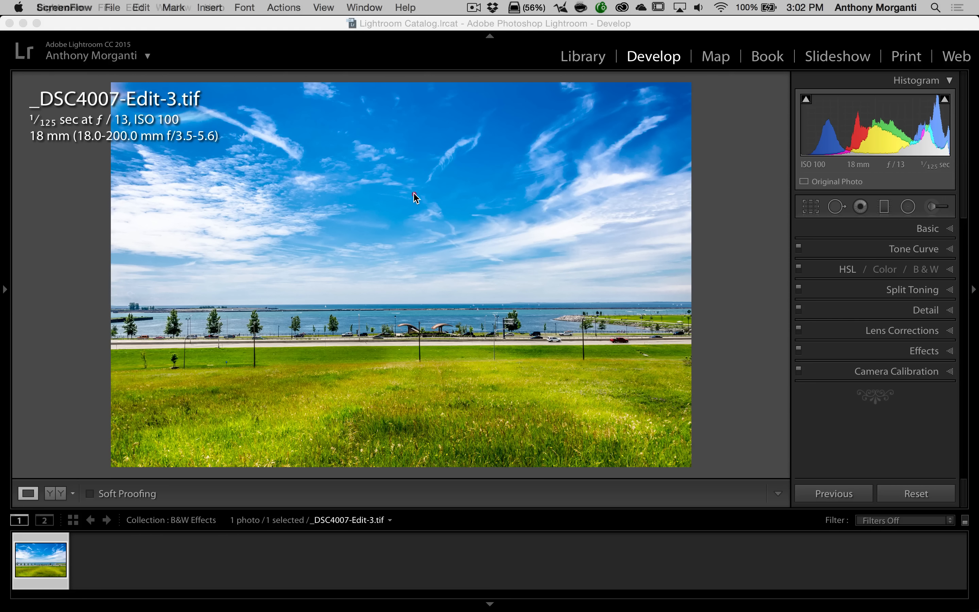
Send the landscape photo to Fusion Express 2 for editing, using the Edit Original option.
{"action": "left_click", "coordinate": [415, 198]}
{"action": "right_click", "coordinate": [416, 198]}
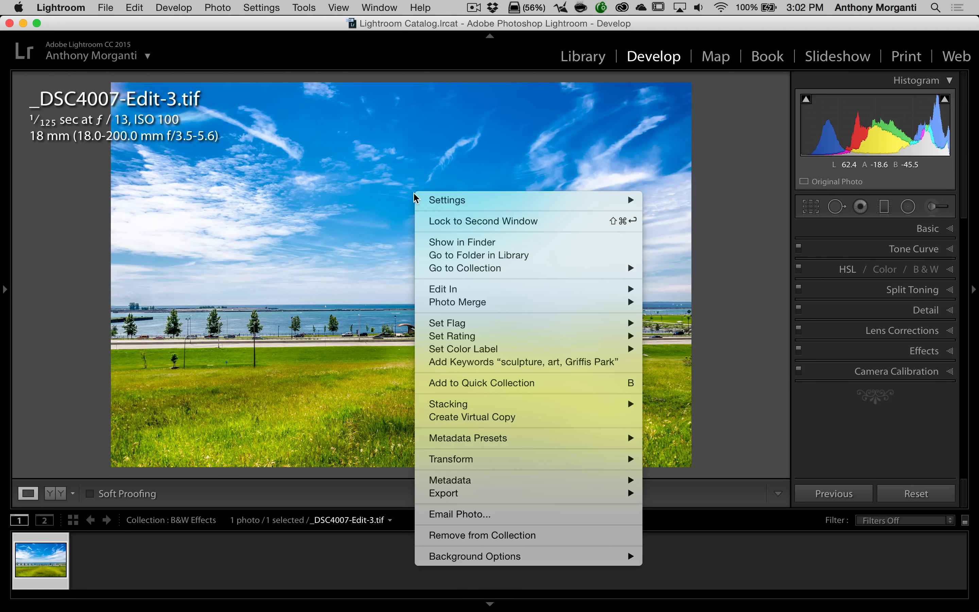
{"action": "mouse_move", "coordinate": [481, 290]}
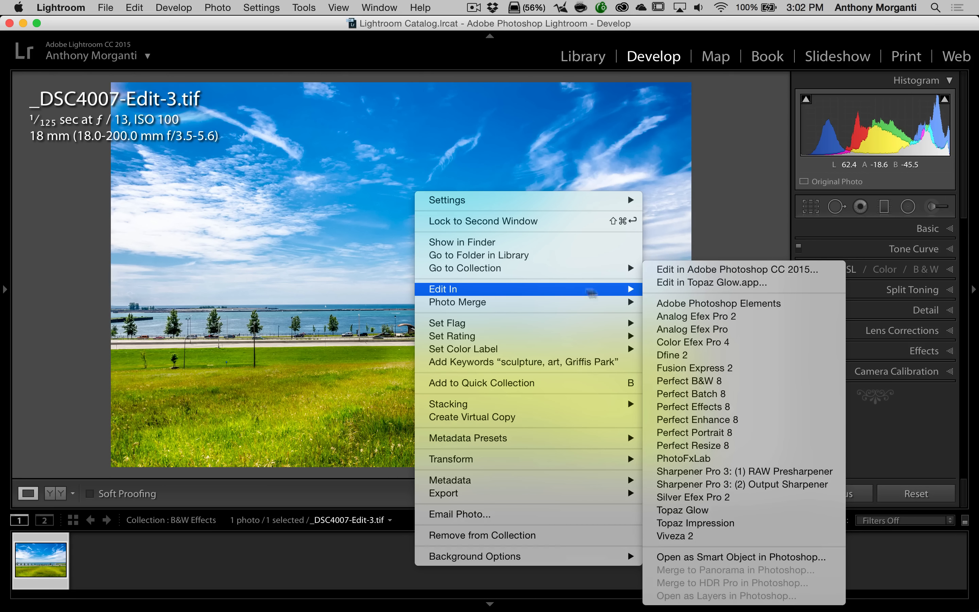
{"action": "left_click", "coordinate": [738, 369]}
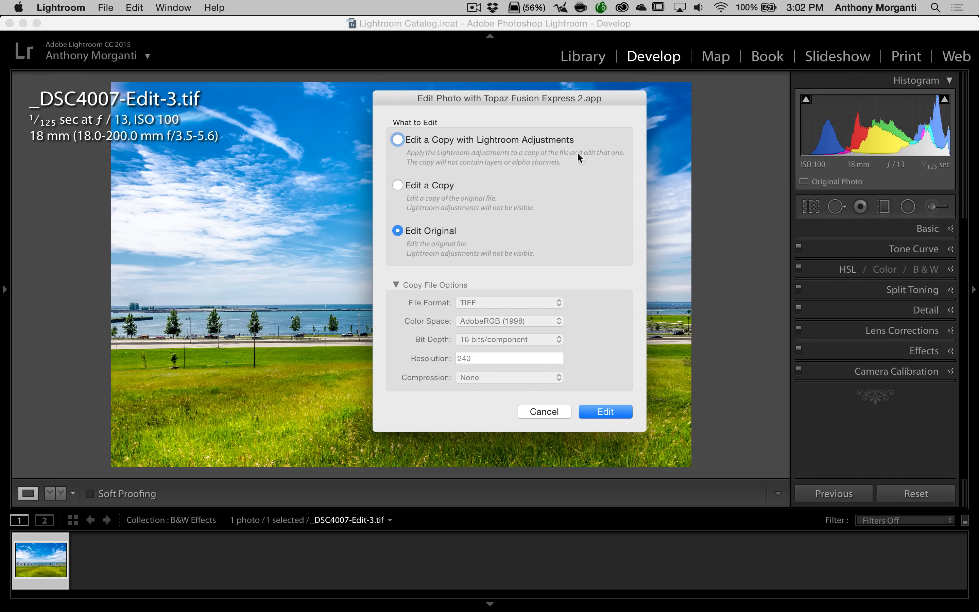
{"action": "left_click", "coordinate": [603, 412]}
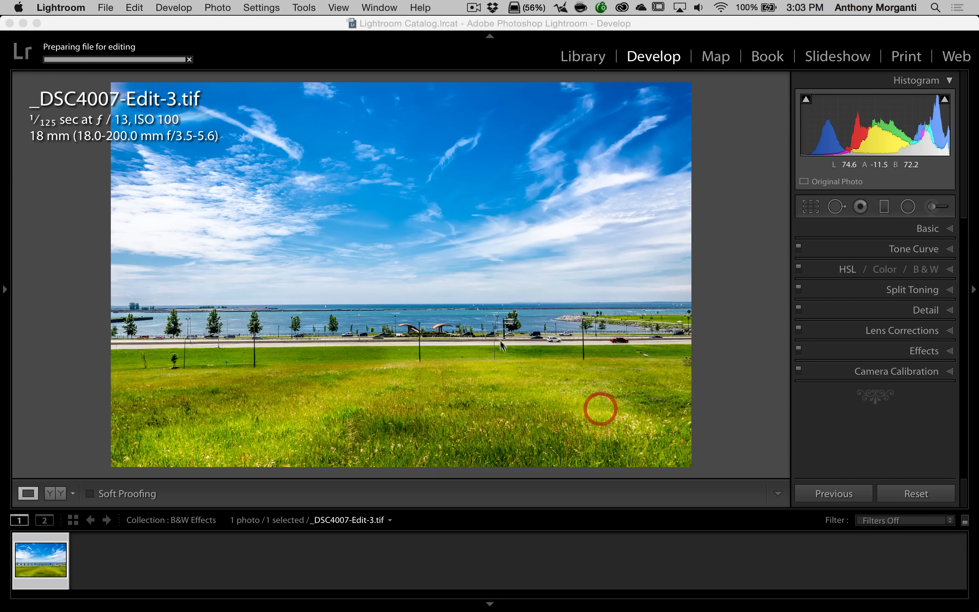
Run the BW Effects 2 plug-in on the photo and dismiss the preset preview.
{"action": "left_click", "coordinate": [428, 218]}
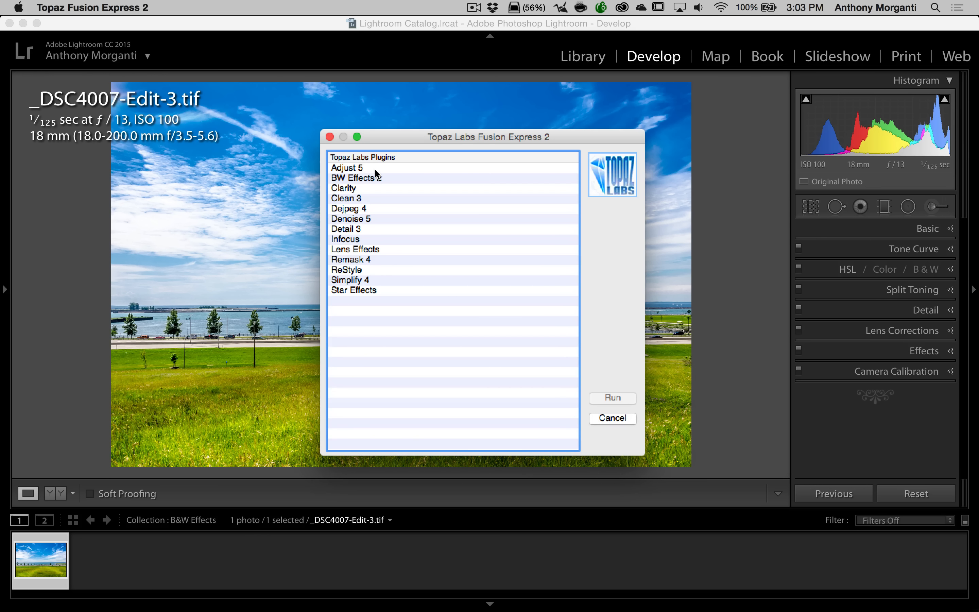
{"action": "left_click", "coordinate": [339, 182]}
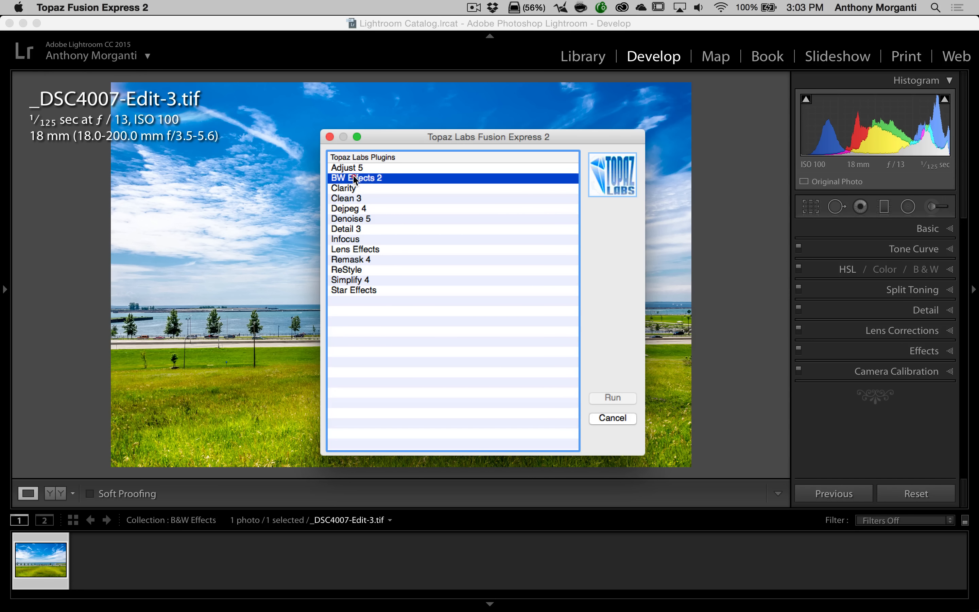
{"action": "left_click", "coordinate": [611, 398]}
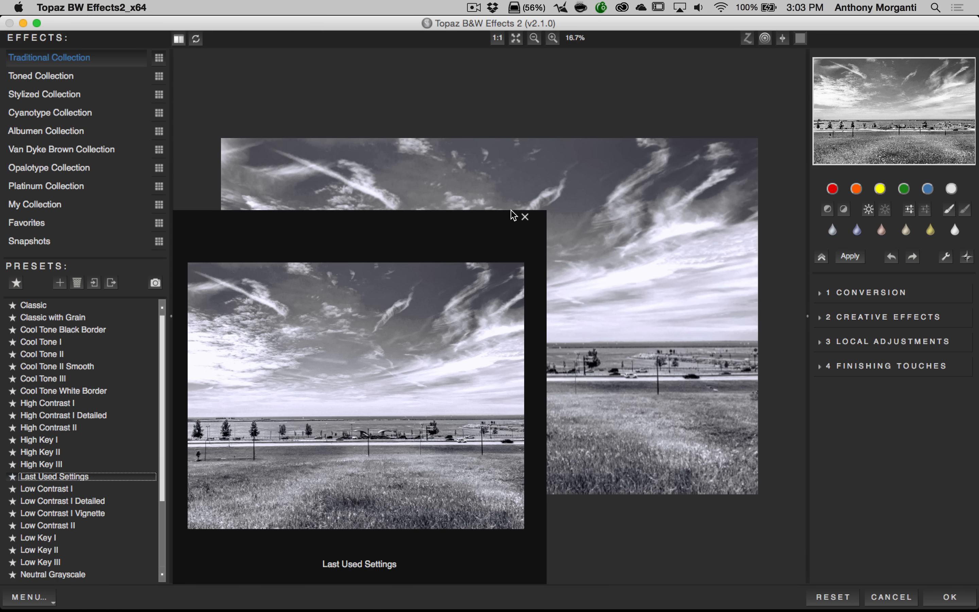
{"action": "left_click", "coordinate": [526, 218]}
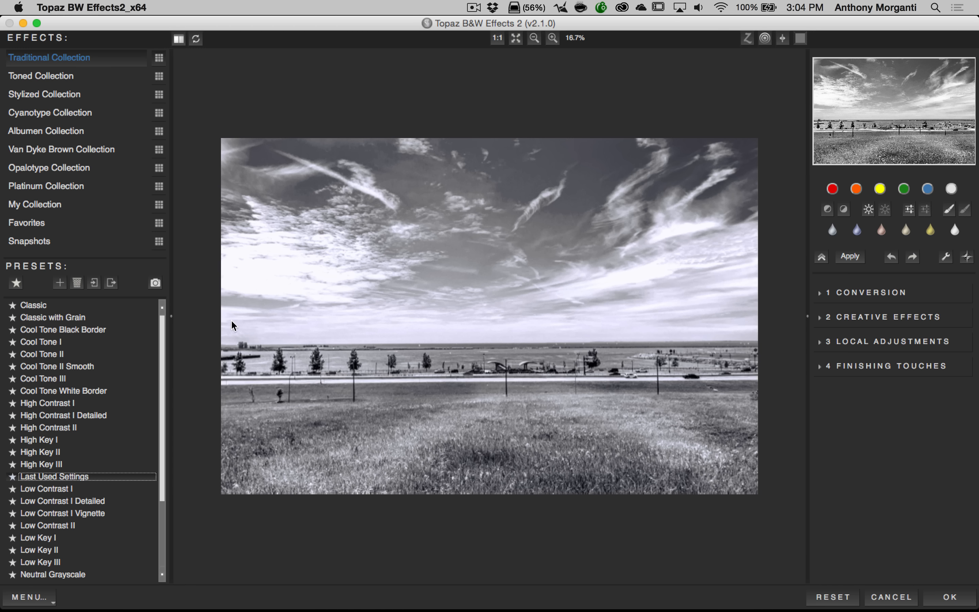
Preview the Traditional Collection presets individually and in grid view, and choose Cool Tone III.
{"action": "mouse_move", "coordinate": [48, 310]}
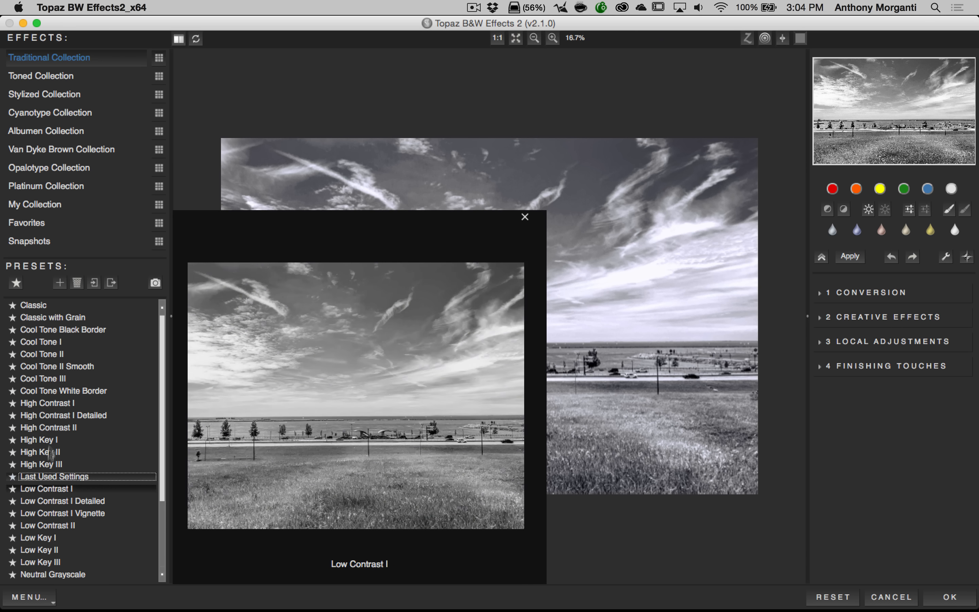
{"action": "left_click", "coordinate": [526, 217]}
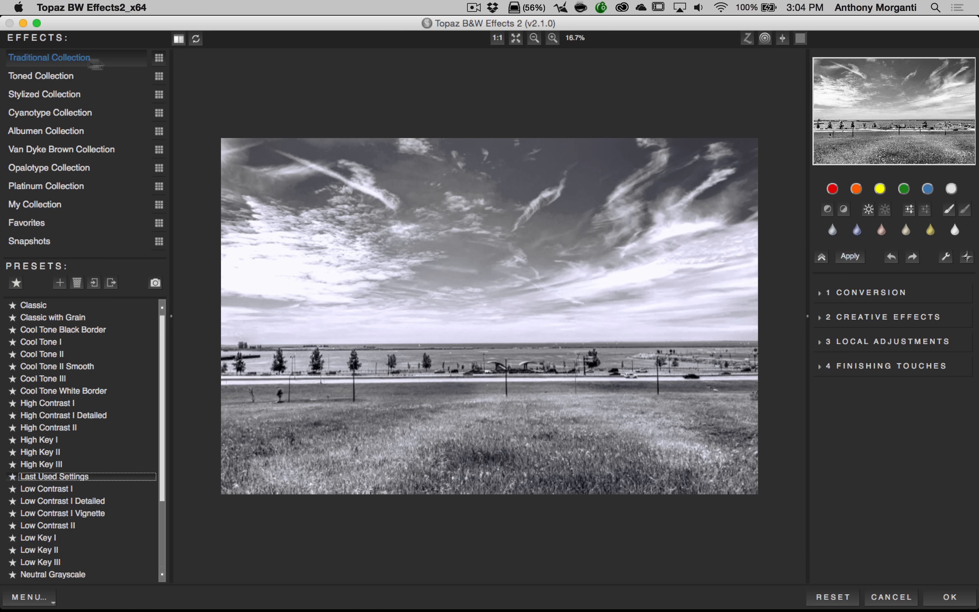
{"action": "left_click", "coordinate": [160, 59]}
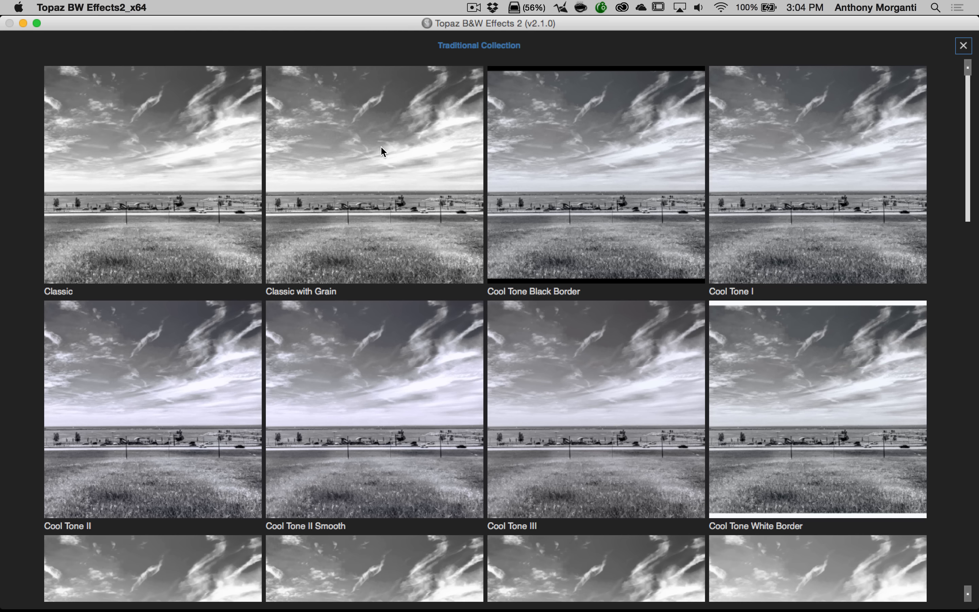
{"action": "scroll", "coordinate": [383, 150], "scroll_direction": "down", "scroll_amount": 9}
{"action": "scroll", "coordinate": [381, 146], "scroll_direction": "down", "scroll_amount": 10}
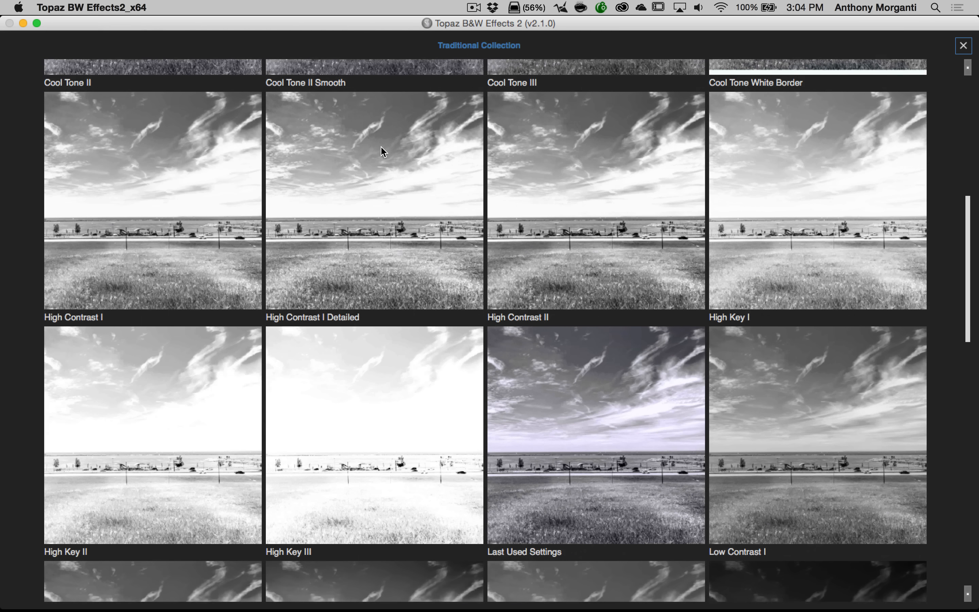
{"action": "scroll", "coordinate": [381, 147], "scroll_direction": "down", "scroll_amount": 5}
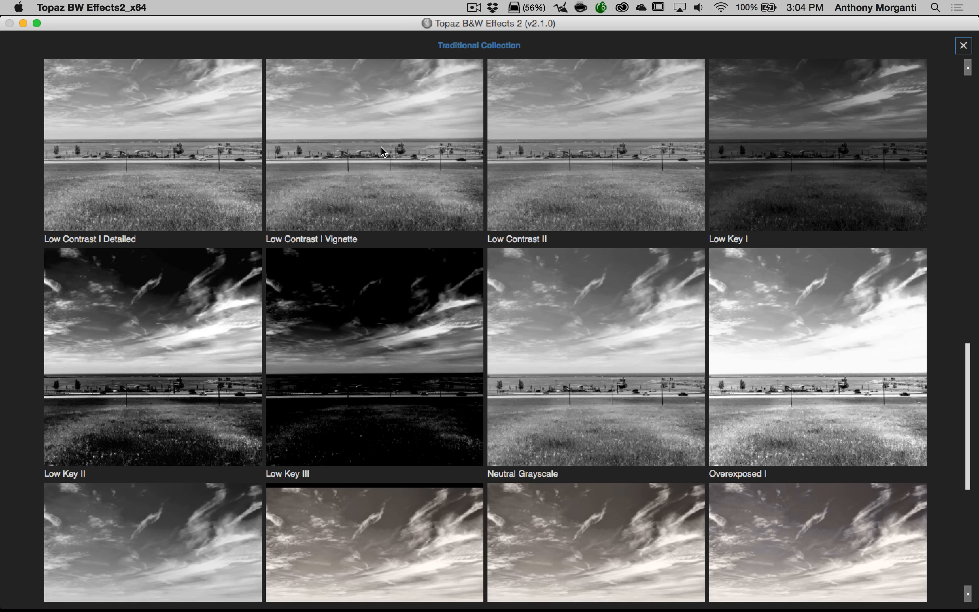
{"action": "scroll", "coordinate": [382, 149], "scroll_direction": "down", "scroll_amount": 4}
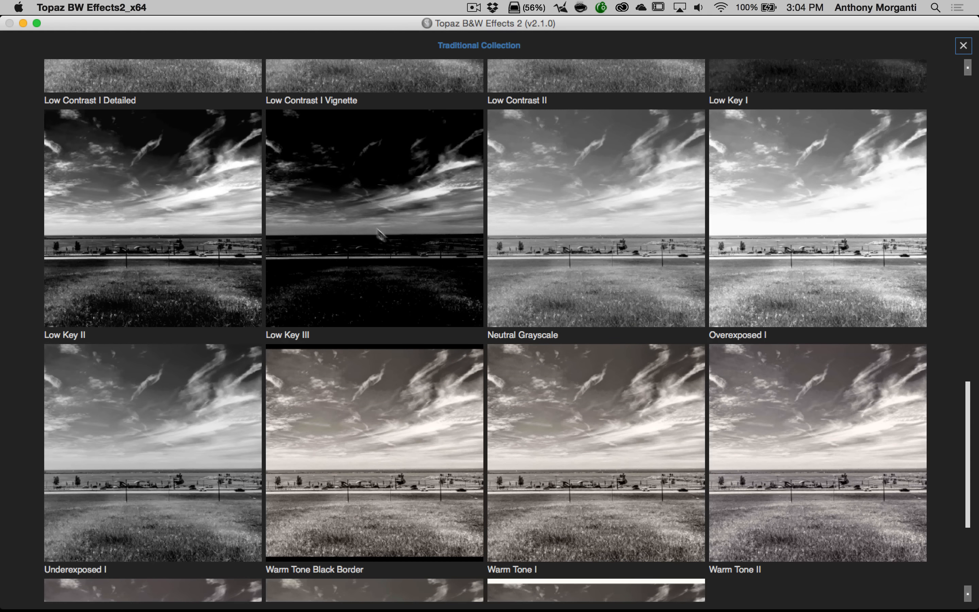
{"action": "scroll", "coordinate": [386, 220], "scroll_direction": "up", "scroll_amount": 8}
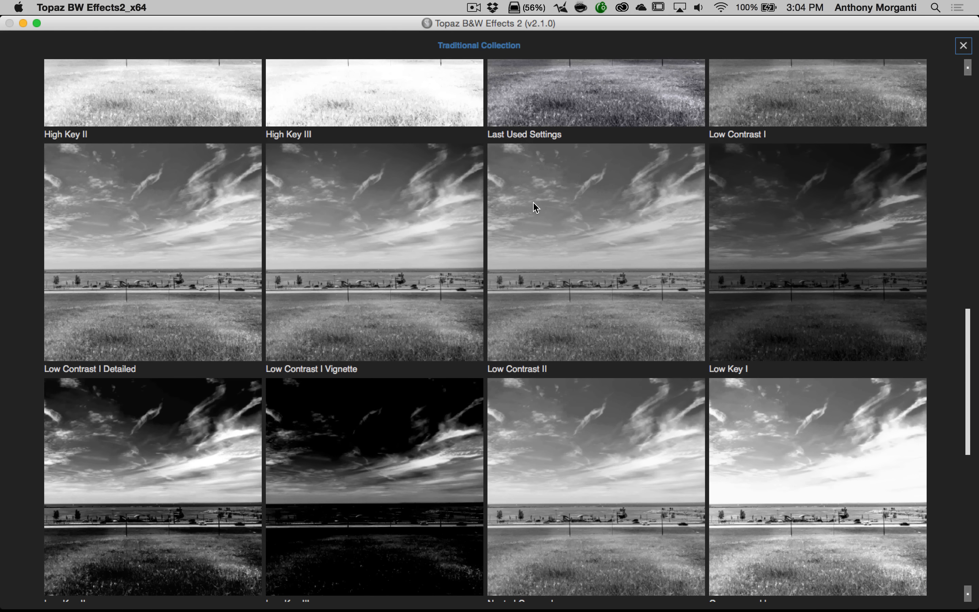
{"action": "scroll", "coordinate": [533, 203], "scroll_direction": "up", "scroll_amount": 10}
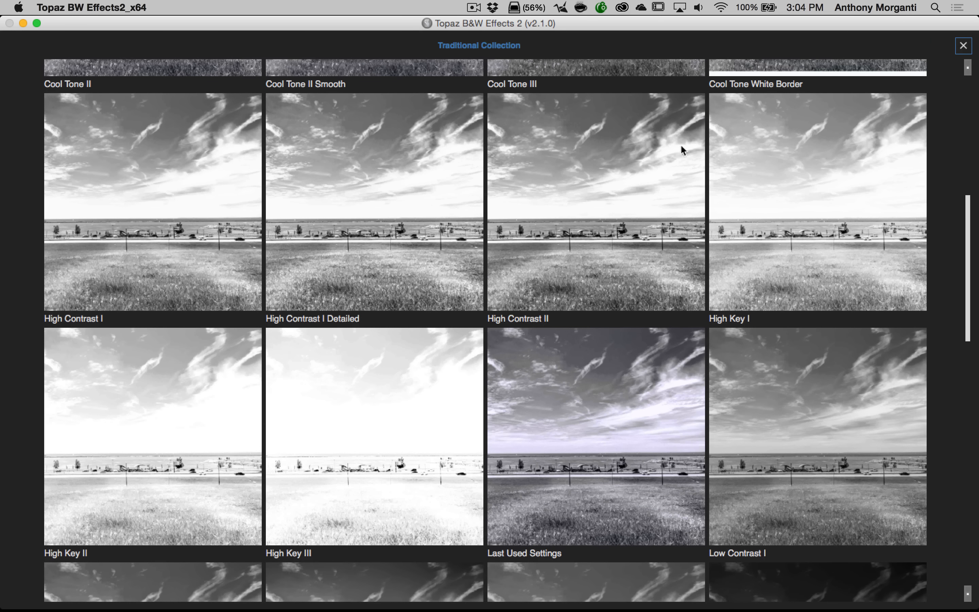
{"action": "scroll", "coordinate": [656, 170], "scroll_direction": "up", "scroll_amount": 8}
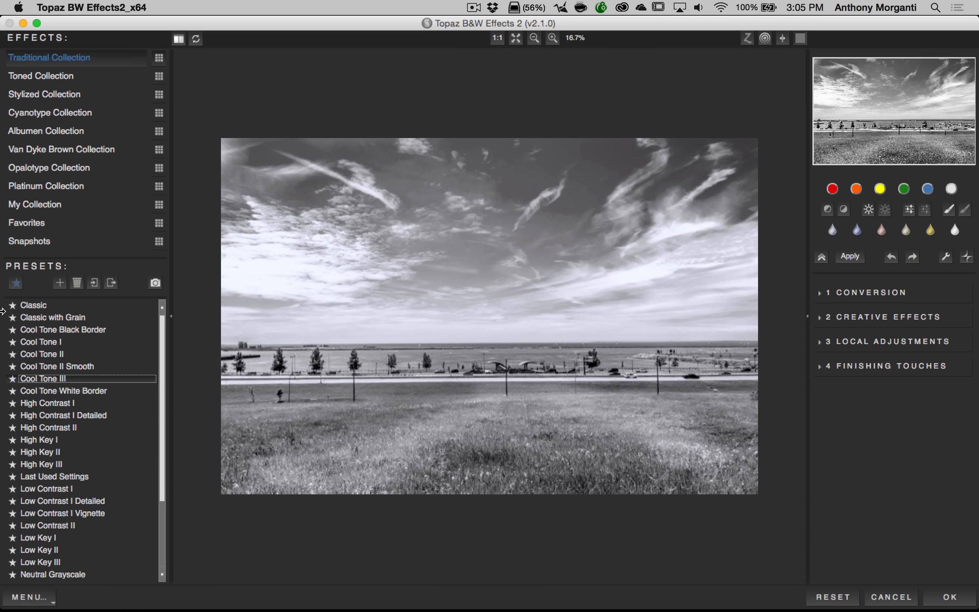
Mark the Cool Tone III preset as a favorite.
{"action": "mouse_move", "coordinate": [8, 305]}
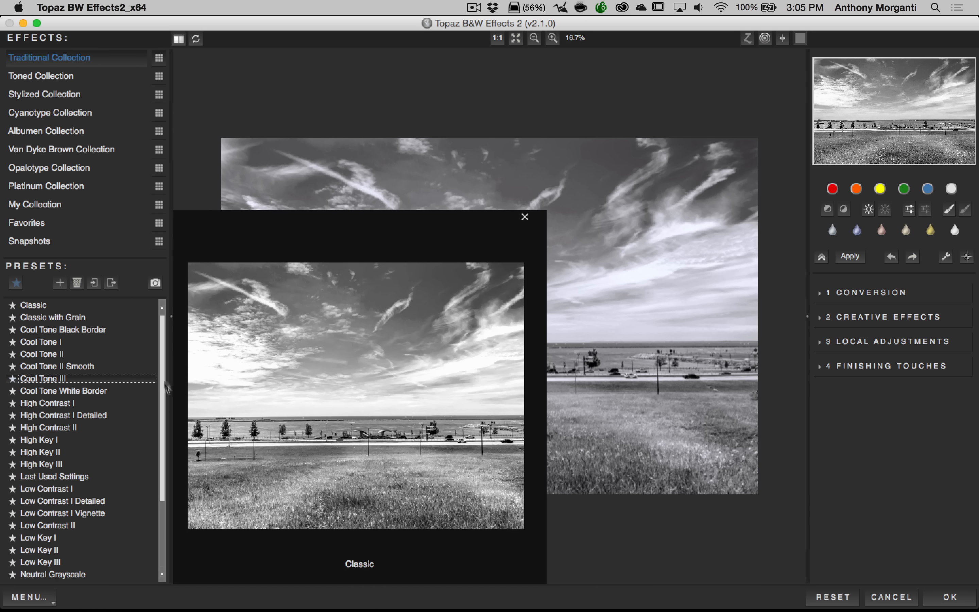
{"action": "left_click", "coordinate": [524, 218]}
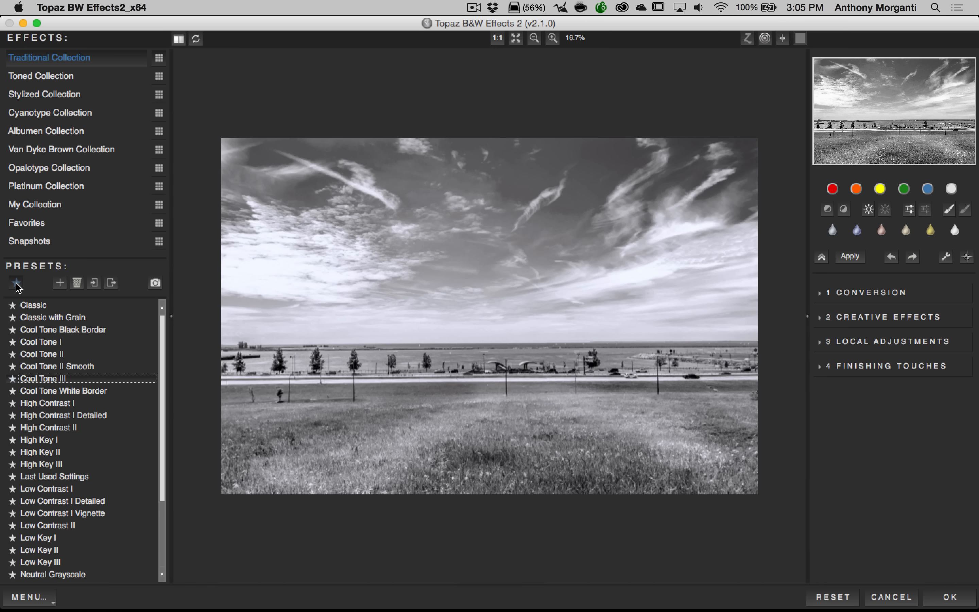
{"action": "left_click", "coordinate": [16, 282]}
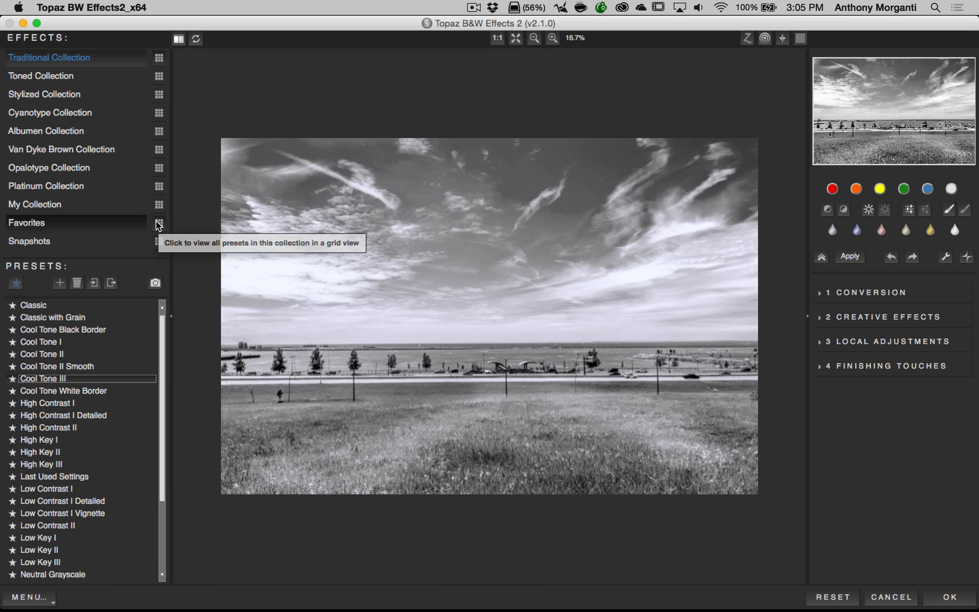
{"action": "mouse_move", "coordinate": [36, 383]}
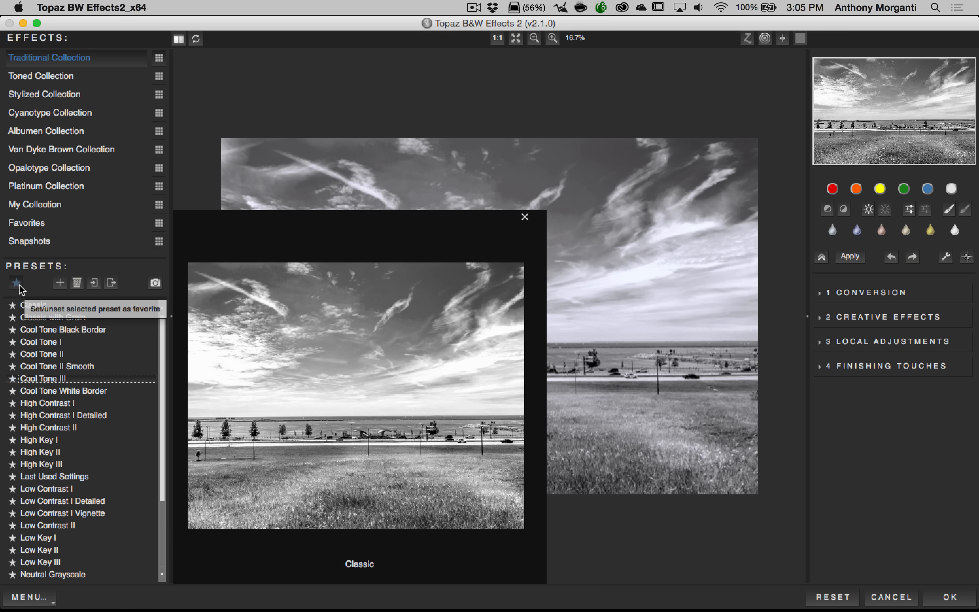
{"action": "left_click", "coordinate": [16, 283]}
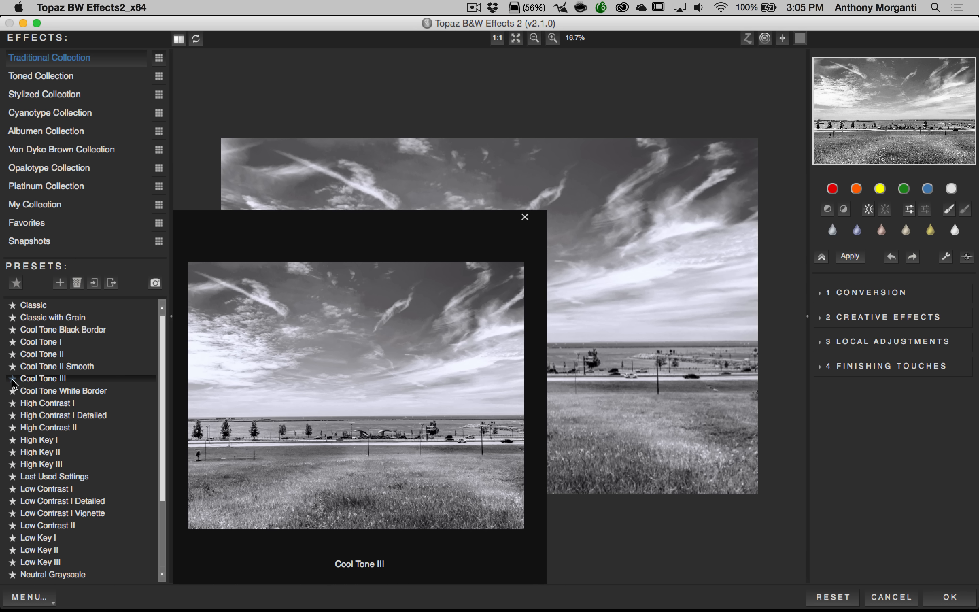
Show the Favorites collection and apply its Last Used Settings preset.
{"action": "left_click", "coordinate": [30, 226]}
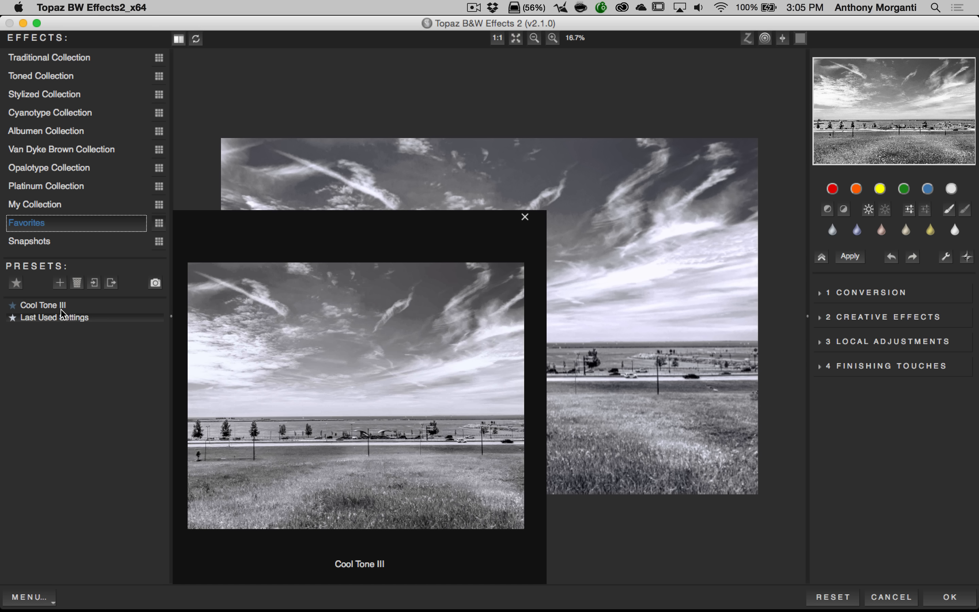
{"action": "left_click", "coordinate": [525, 217]}
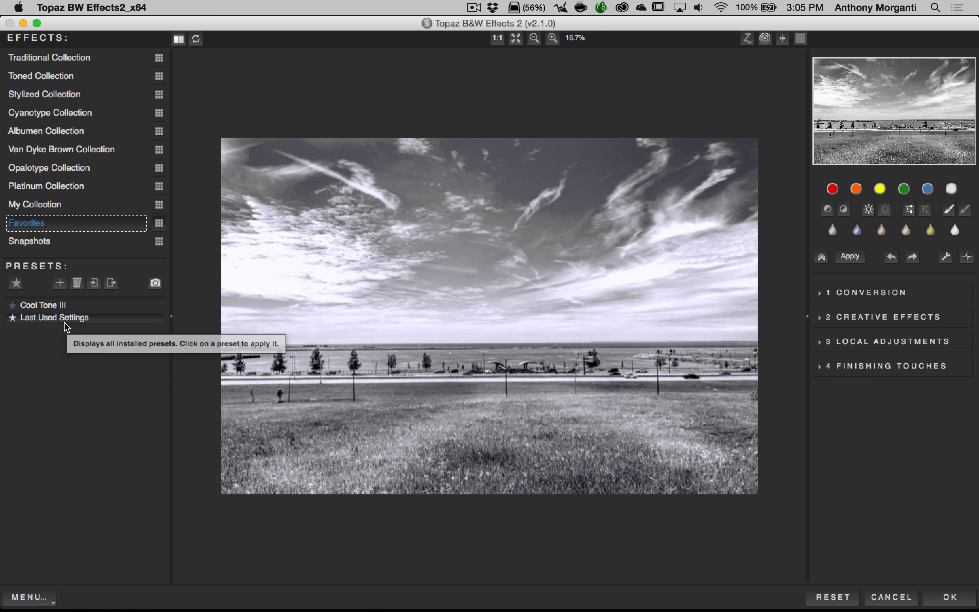
{"action": "left_click", "coordinate": [40, 318]}
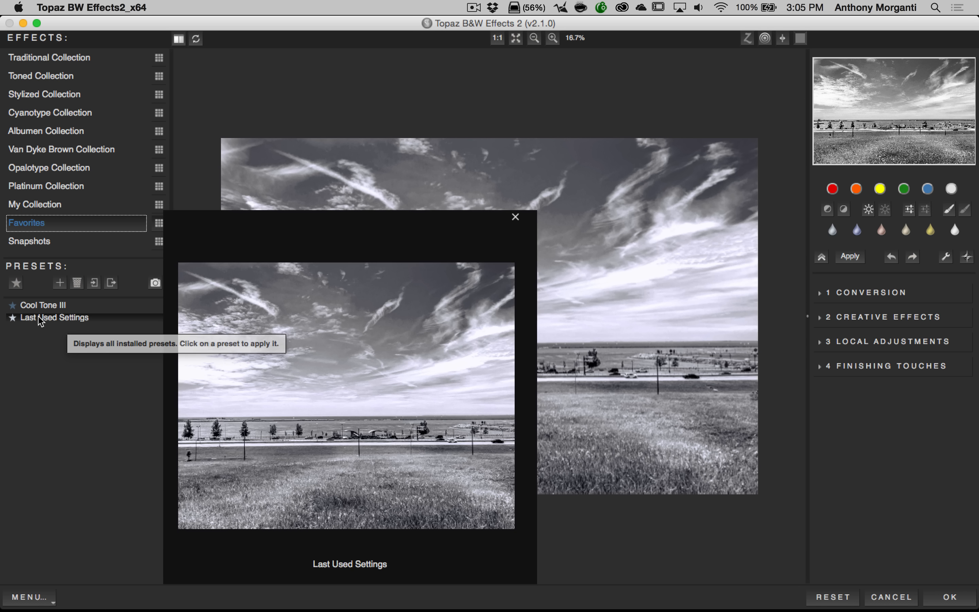
{"action": "left_click", "coordinate": [525, 218]}
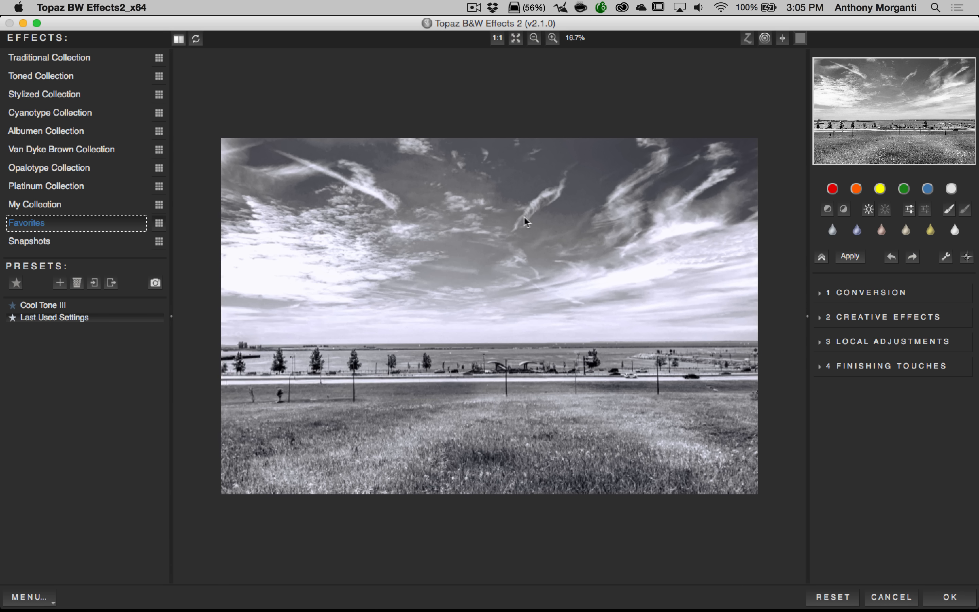
Return to the Traditional Collection and show the before and after images side by side.
{"action": "left_click", "coordinate": [45, 56]}
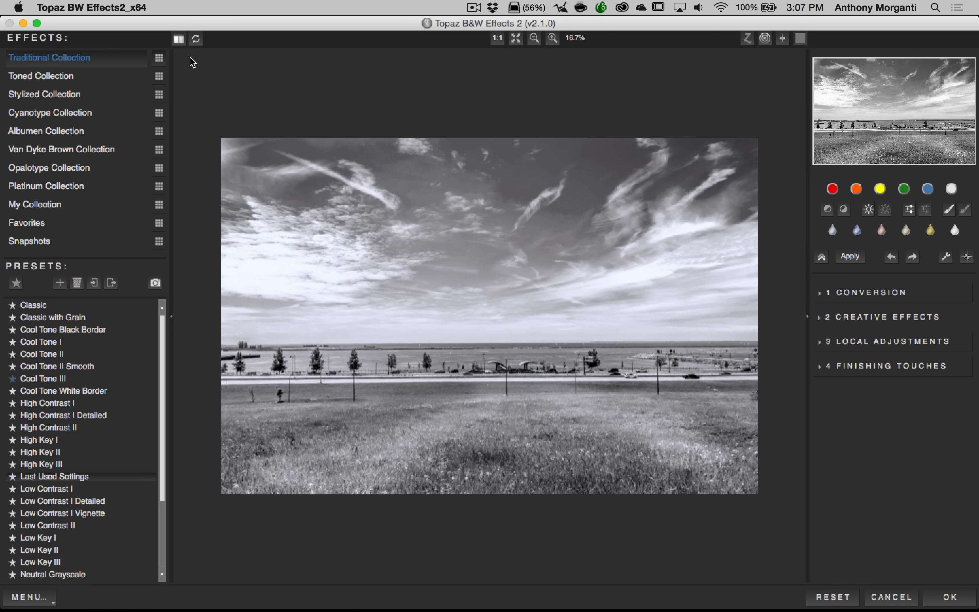
{"action": "left_click", "coordinate": [179, 40]}
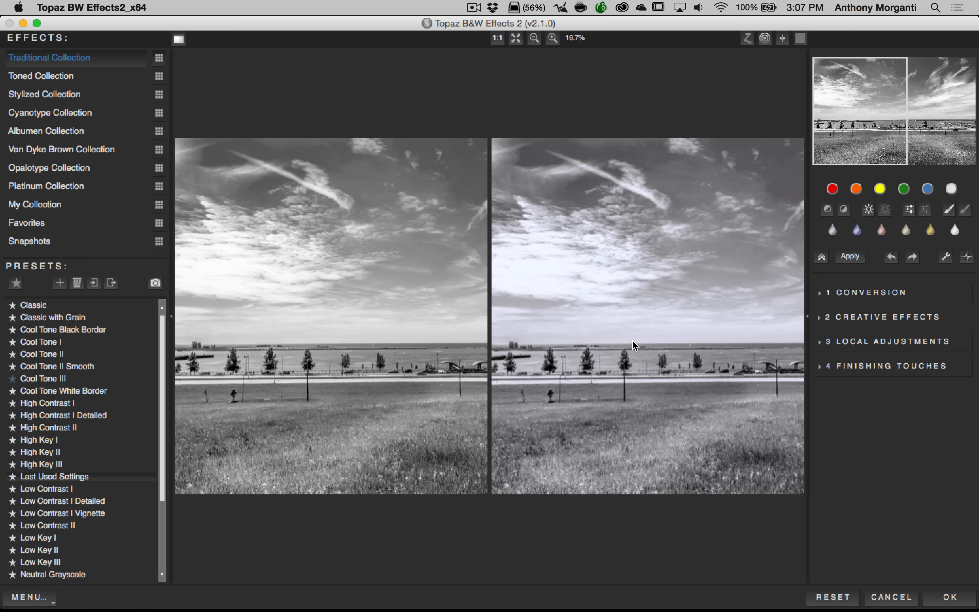
Review the colored before-image option in the Preferences and leave without changing anything.
{"action": "left_click", "coordinate": [21, 599]}
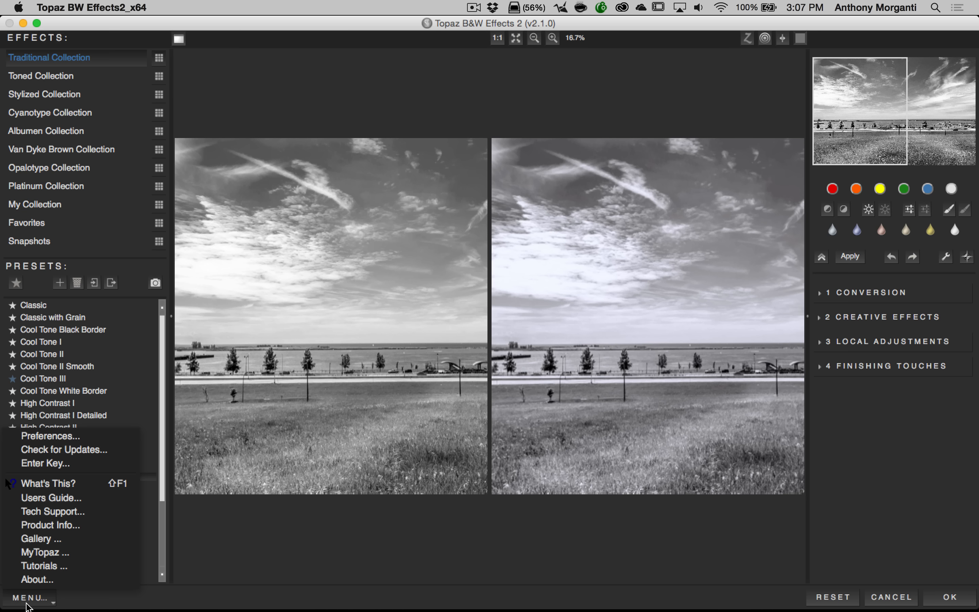
{"action": "left_click", "coordinate": [62, 437]}
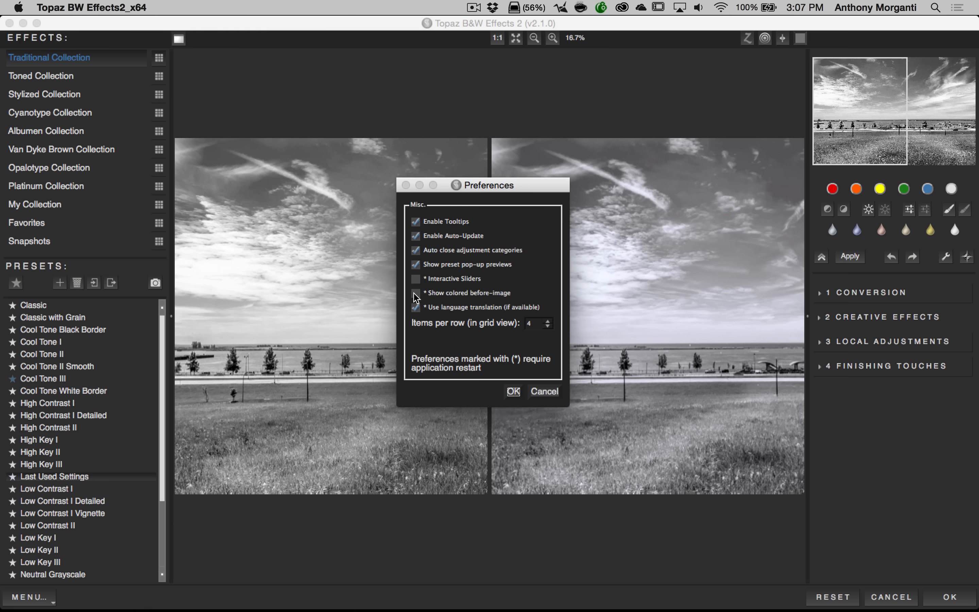
{"action": "left_click", "coordinate": [553, 393]}
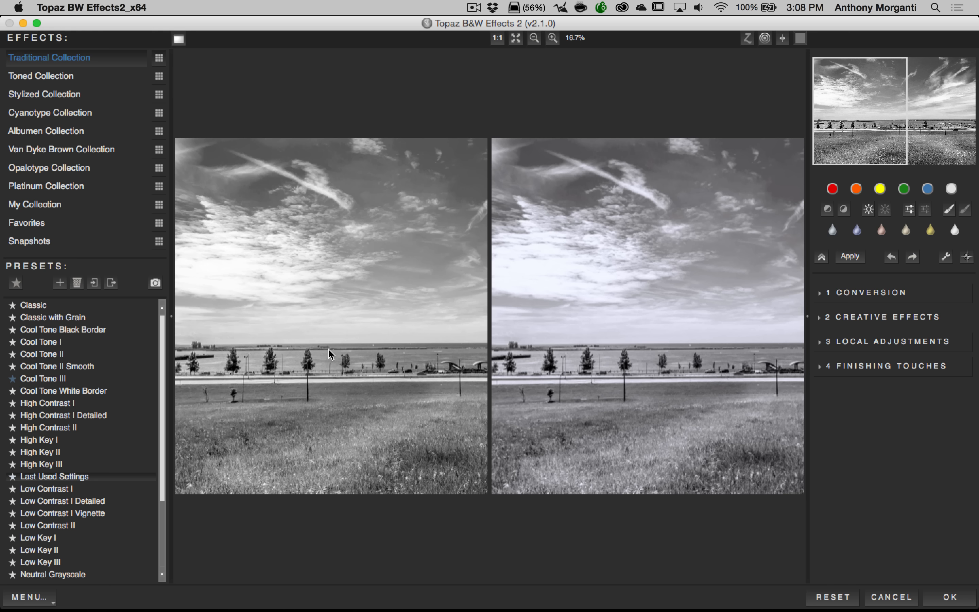
Restore the single-image view, compare the edit with the original, and inspect it at 1:1 before fitting the whole image.
{"action": "left_click", "coordinate": [178, 39]}
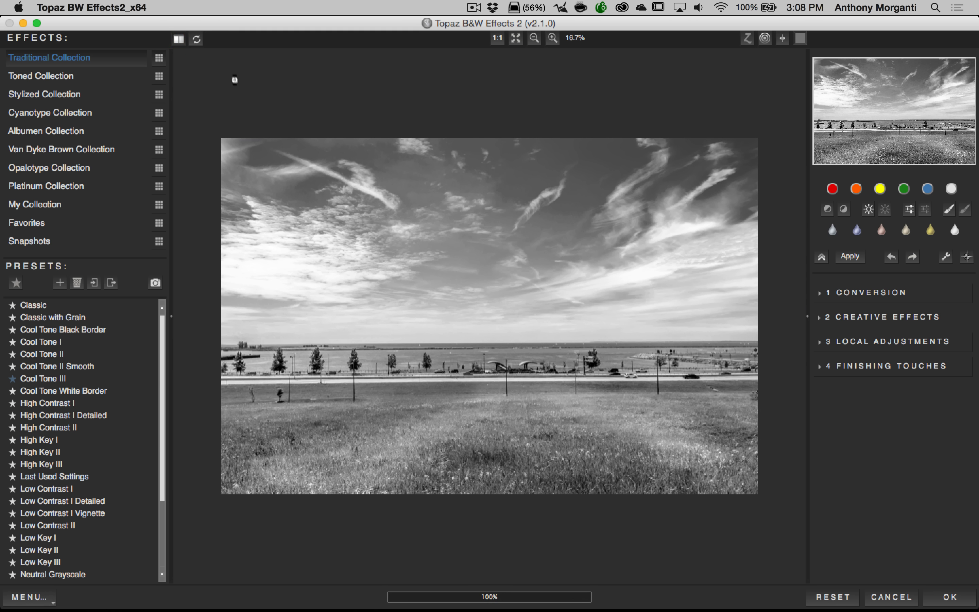
{"action": "left_click", "coordinate": [198, 41]}
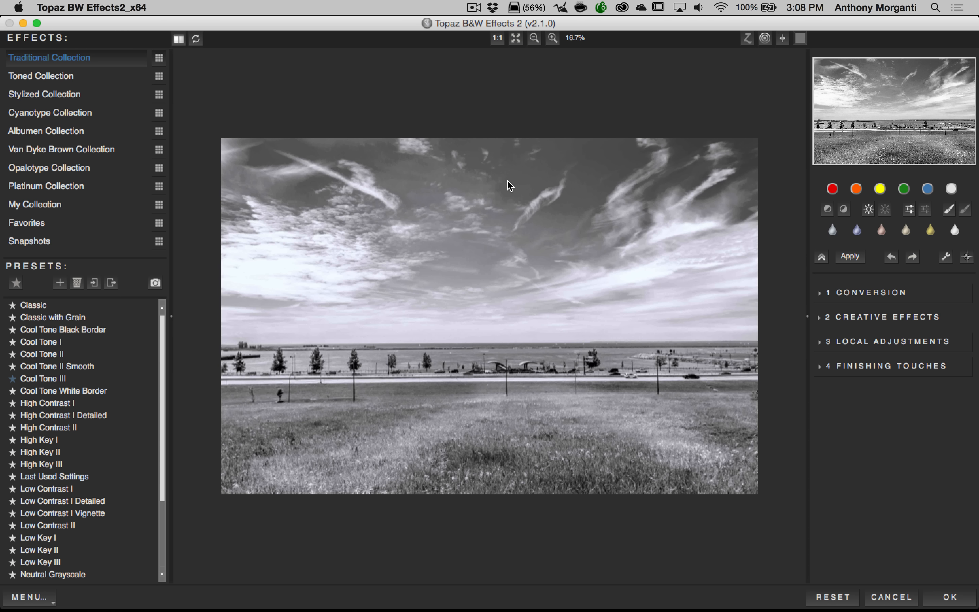
{"action": "key", "text": "space"}
{"action": "left_click", "coordinate": [497, 39]}
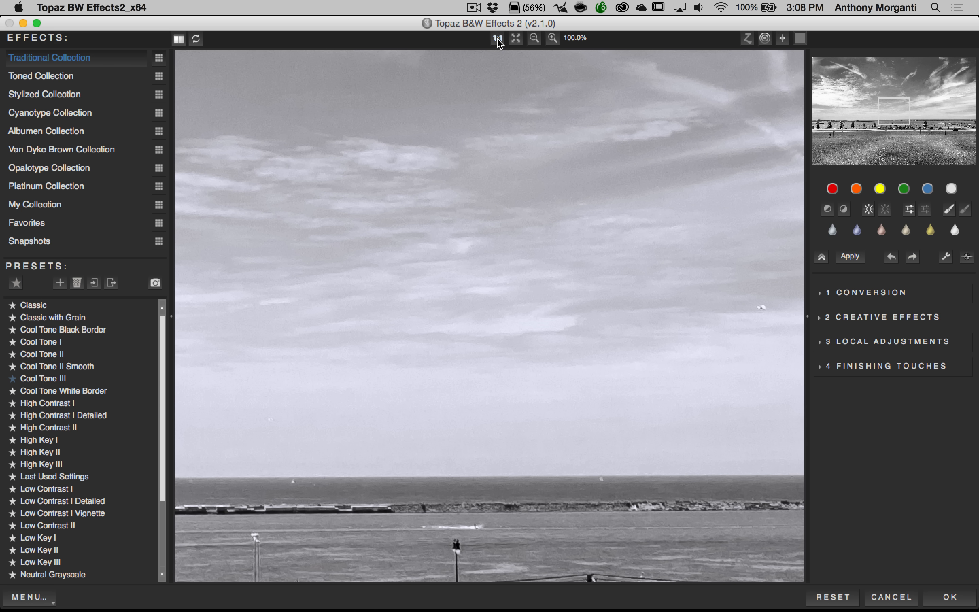
{"action": "left_click", "coordinate": [515, 39]}
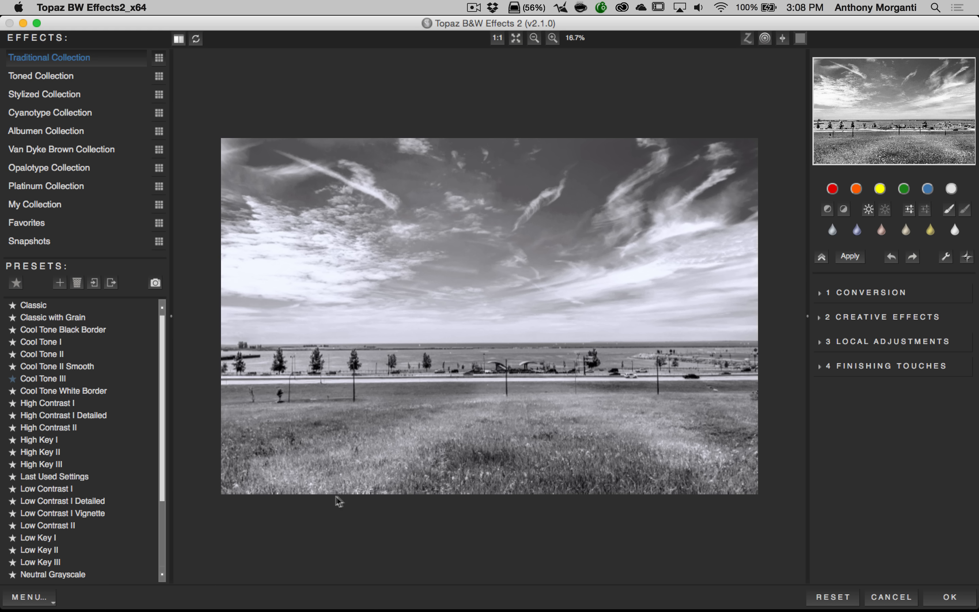
Check the preview zoom, highlight zone 5 in Zone Mode, and close Inspect Mode after examining the photo's detail.
{"action": "left_click", "coordinate": [553, 39]}
{"action": "left_click", "coordinate": [534, 38]}
{"action": "left_click", "coordinate": [748, 39]}
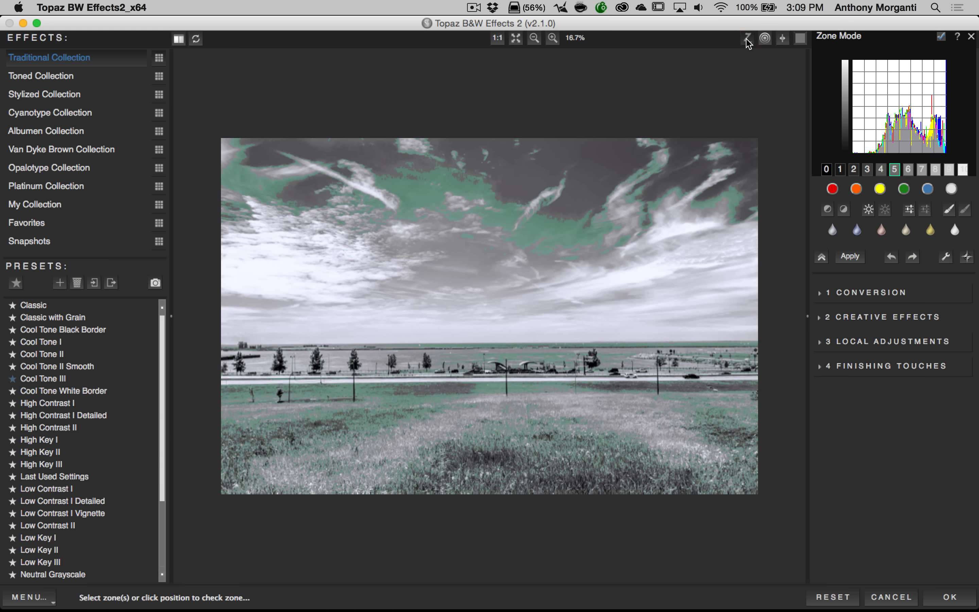
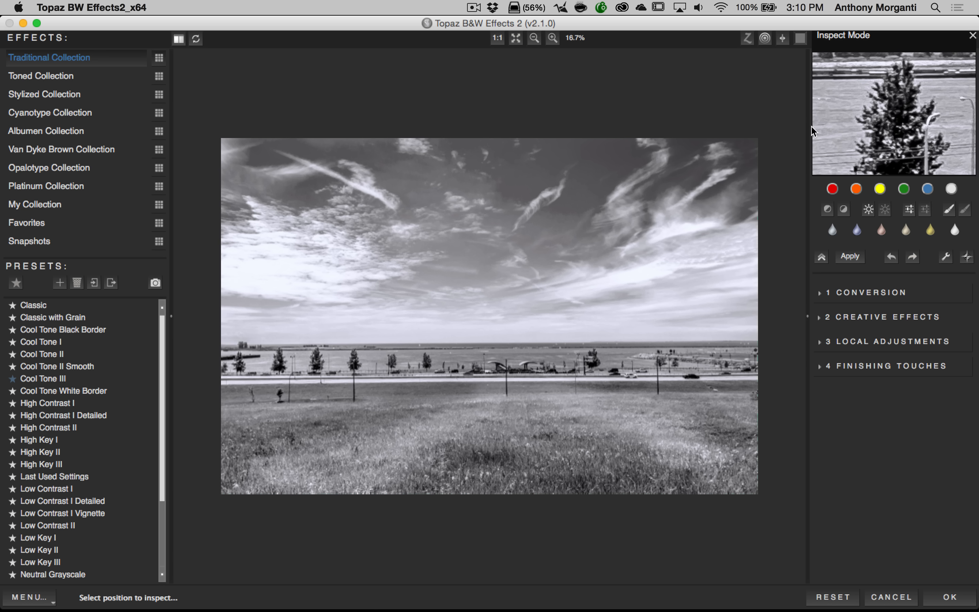
{"action": "left_click", "coordinate": [765, 38]}
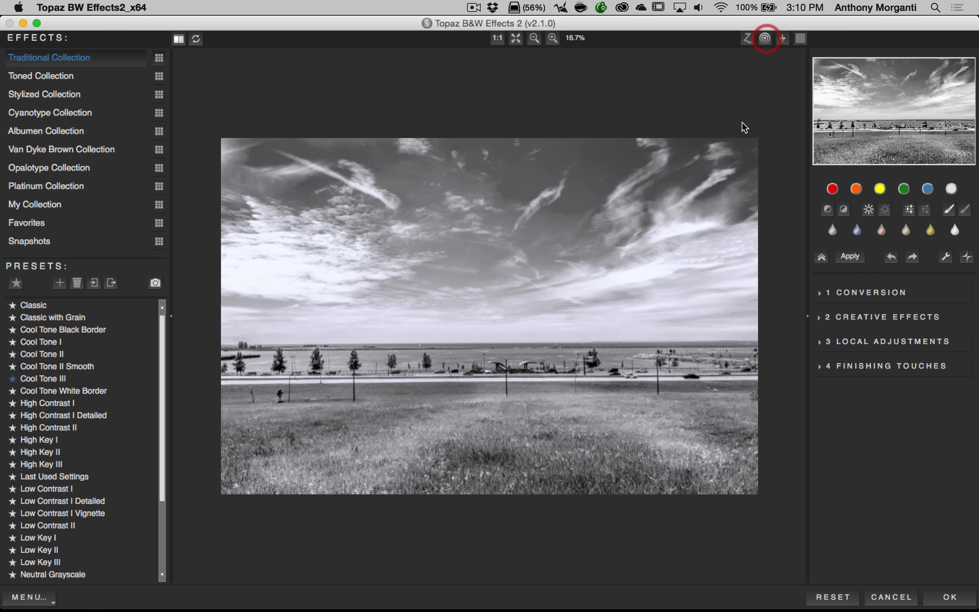
Preview the photo with the side panels hidden, repeating the check before restoring the full workspace layout.
{"action": "left_click", "coordinate": [783, 39]}
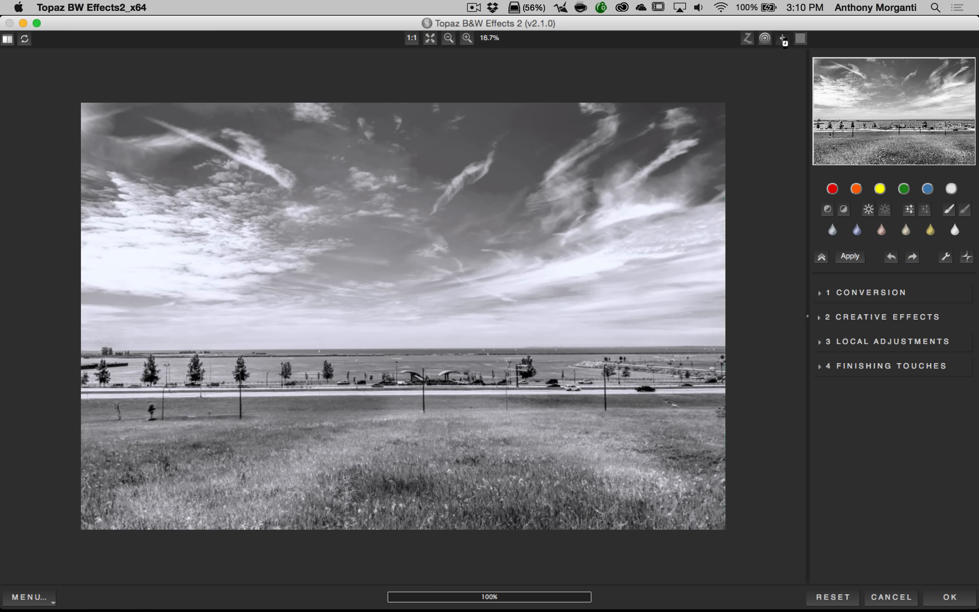
{"action": "left_click", "coordinate": [783, 39]}
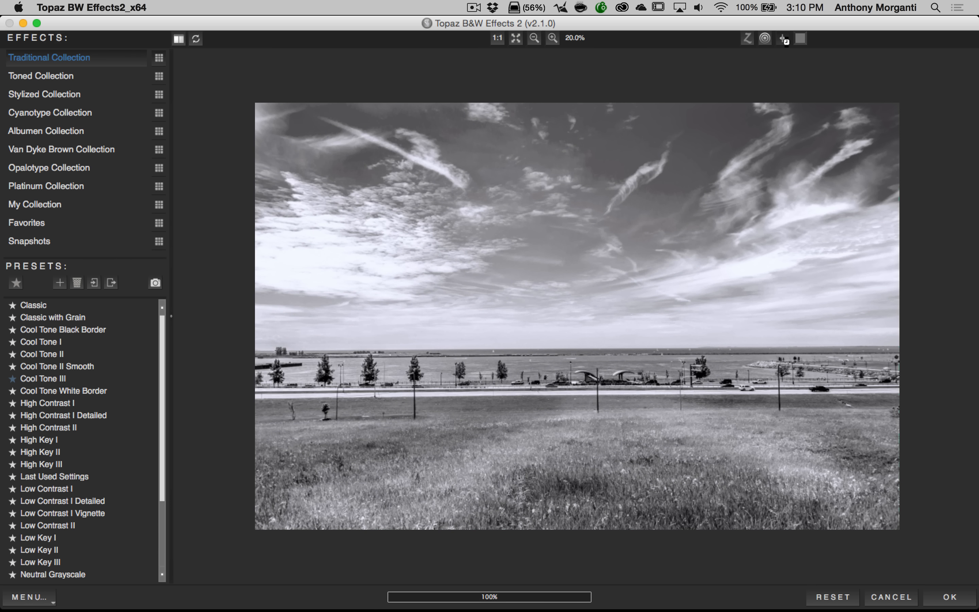
{"action": "left_click", "coordinate": [784, 39]}
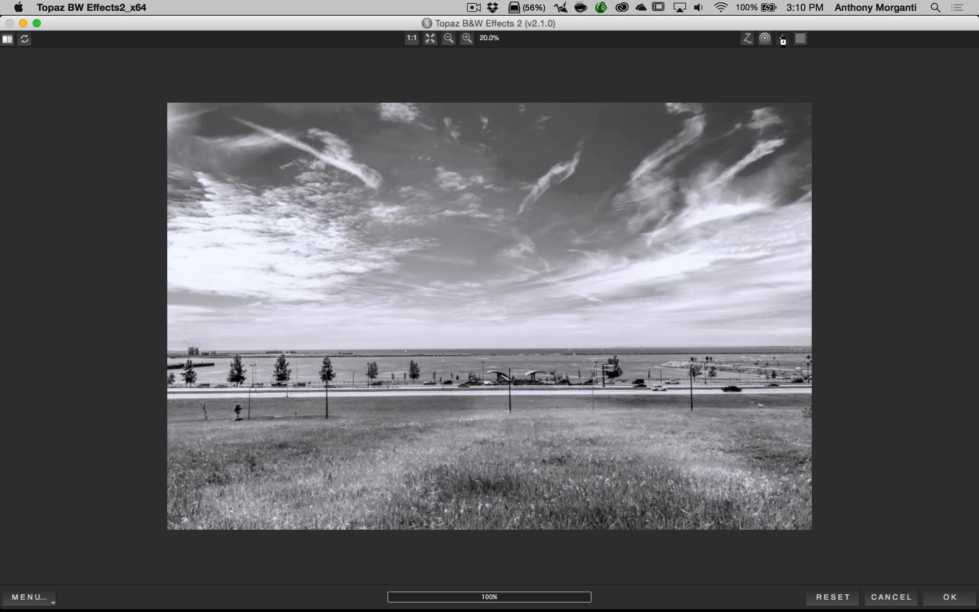
{"action": "left_click", "coordinate": [784, 39]}
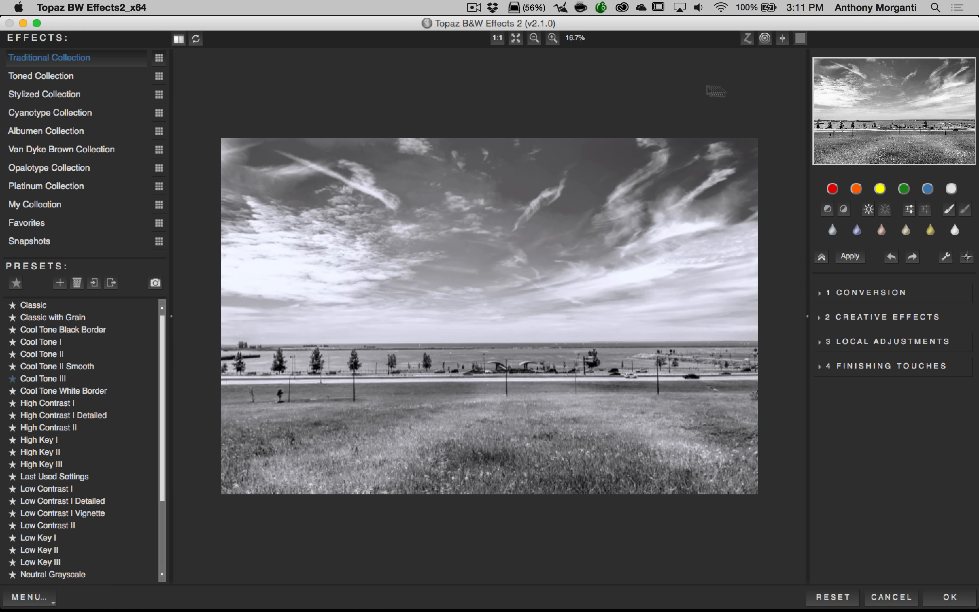
Compare the photo against the available preview background colors, including black and light gray, ending on the original dark gray.
{"action": "left_click", "coordinate": [800, 38]}
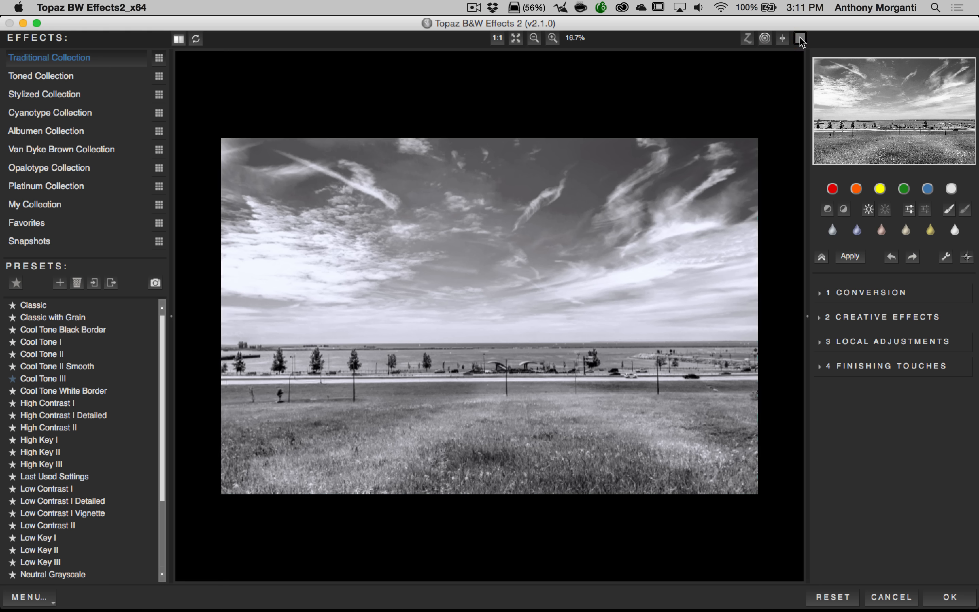
{"action": "left_click", "coordinate": [800, 37]}
{"action": "left_click", "coordinate": [800, 38]}
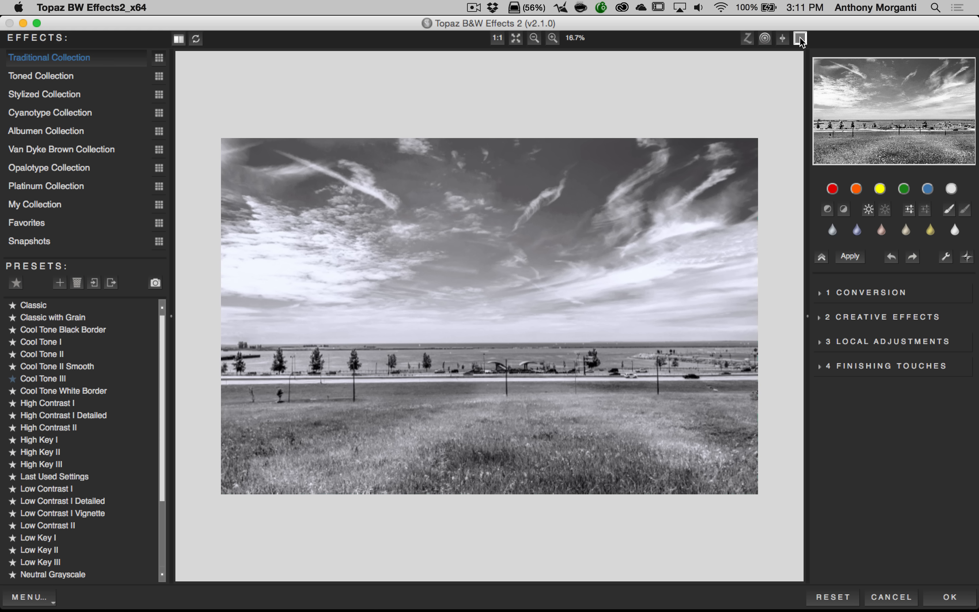
{"action": "left_click", "coordinate": [799, 38]}
{"action": "left_click", "coordinate": [800, 38]}
{"action": "left_click", "coordinate": [800, 39]}
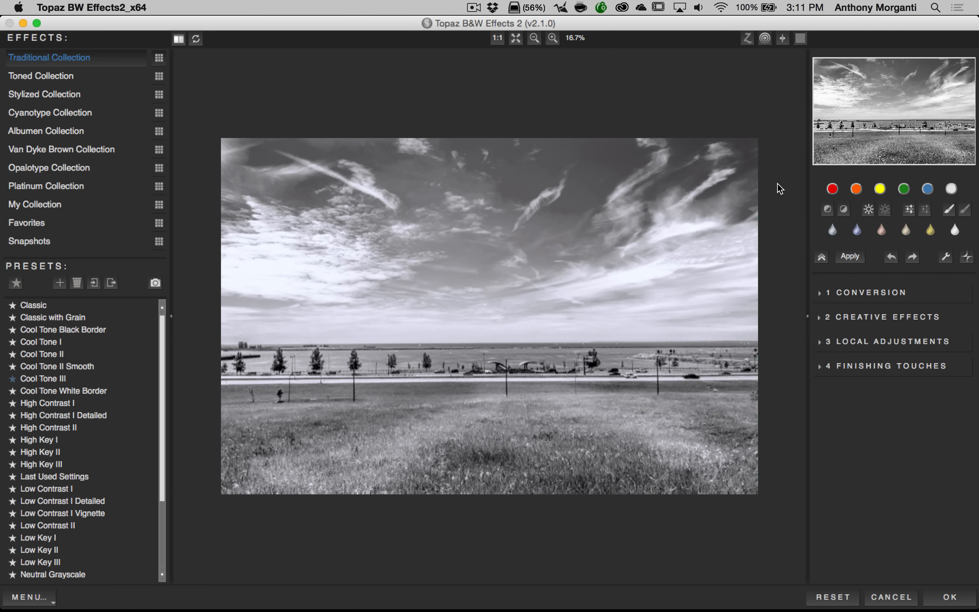
Reset all adjustments on the photo to their defaults.
{"action": "left_click", "coordinate": [818, 595]}
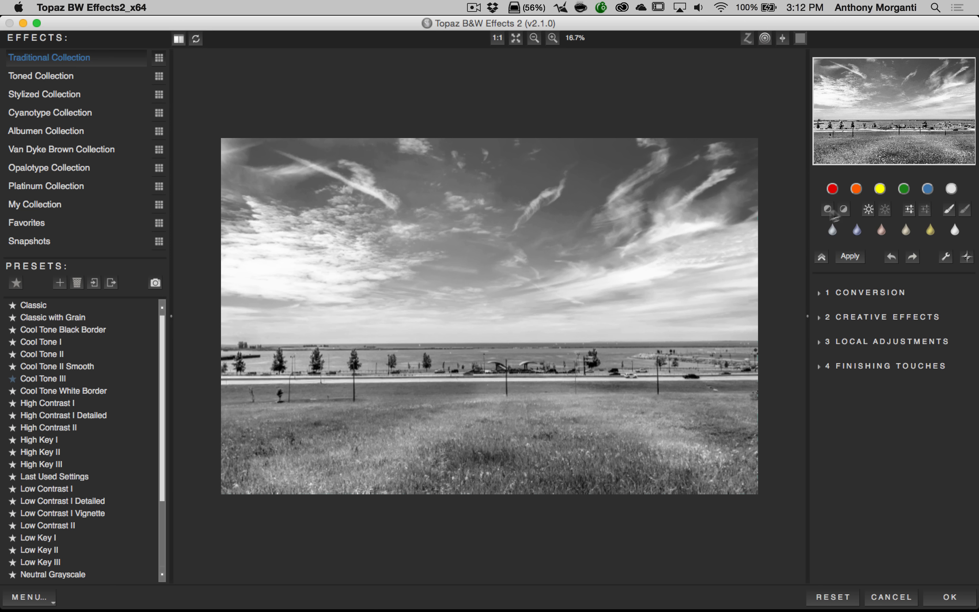
Try the red, orange and yellow color filters and a custom hue of 188 with strength 0.46, resetting the adjustments at the end.
{"action": "left_click", "coordinate": [833, 190]}
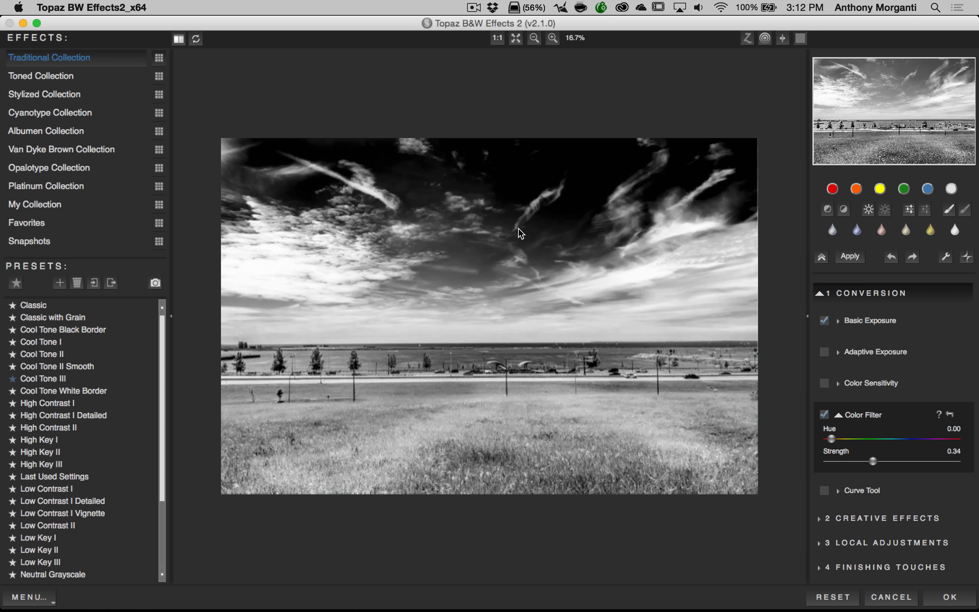
{"action": "left_click", "coordinate": [857, 189]}
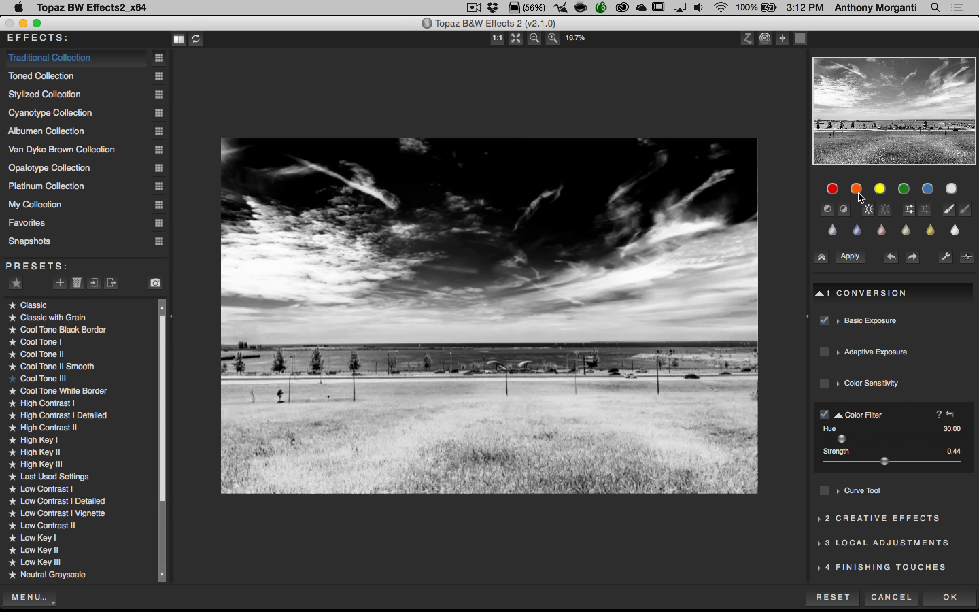
{"action": "left_click", "coordinate": [881, 191]}
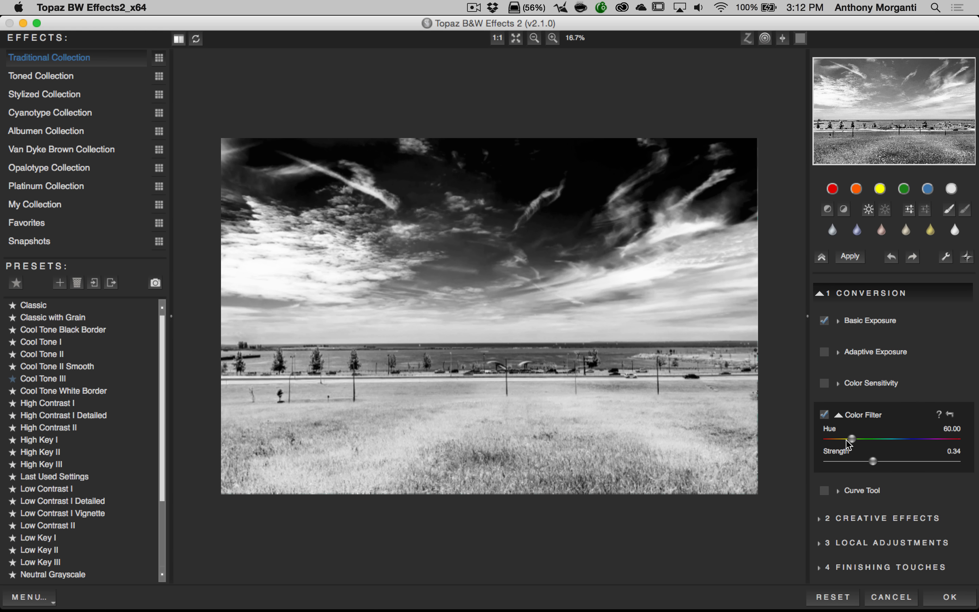
{"action": "left_click_drag", "start_coordinate": [855, 441], "coordinate": [887, 462]}
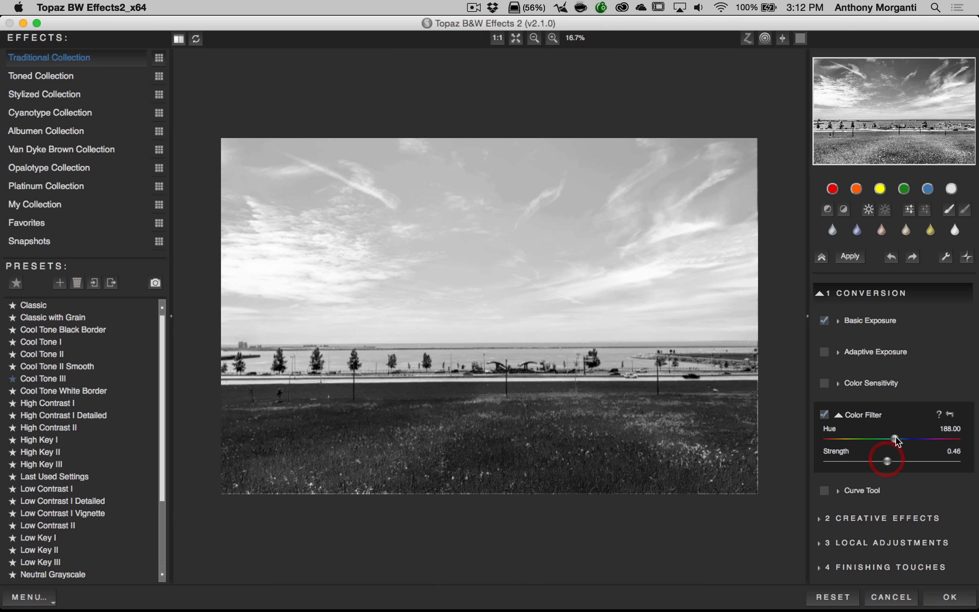
{"action": "left_click", "coordinate": [833, 597]}
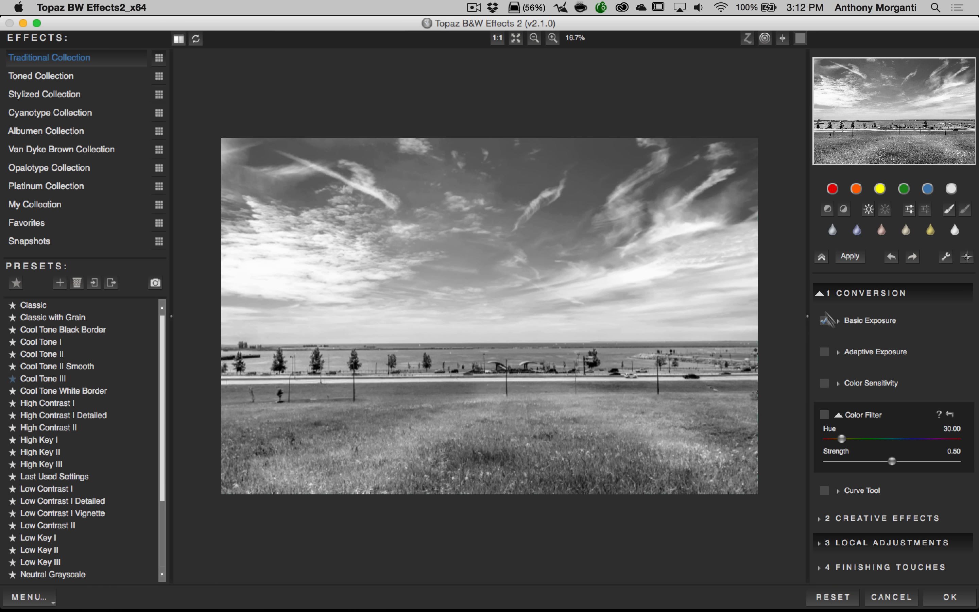
{"action": "left_click", "coordinate": [823, 260]}
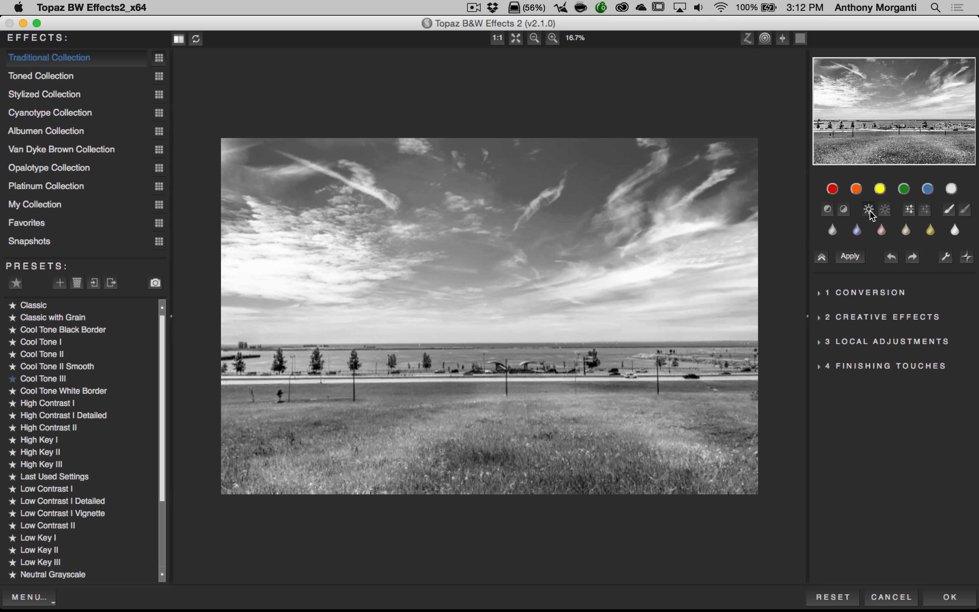
Try raising and lowering the quick detail adjustment, reaching Adaptive Exposure 0.38 with 13 regions, and reset the photo.
{"action": "left_click", "coordinate": [910, 211]}
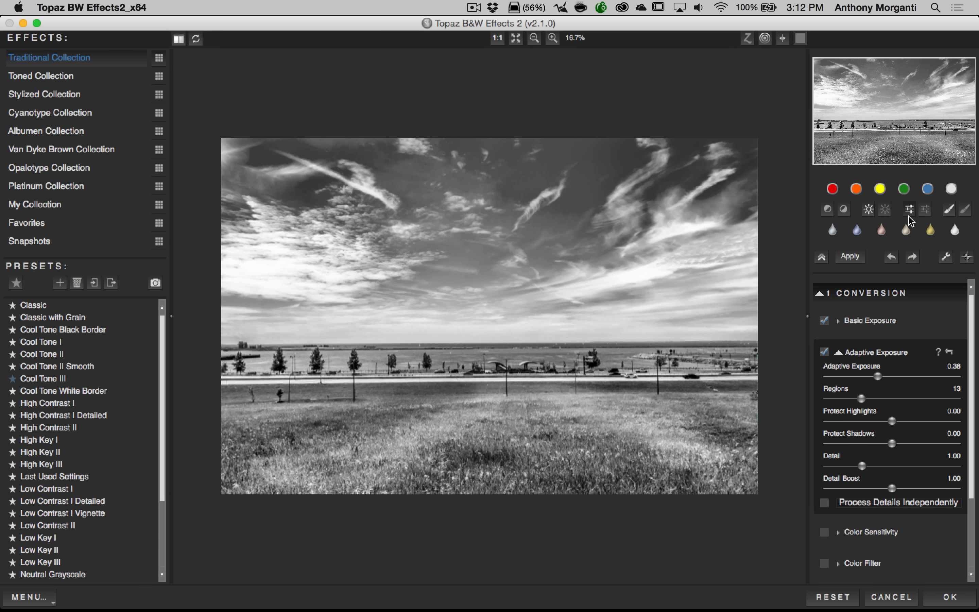
{"action": "left_click", "coordinate": [925, 211]}
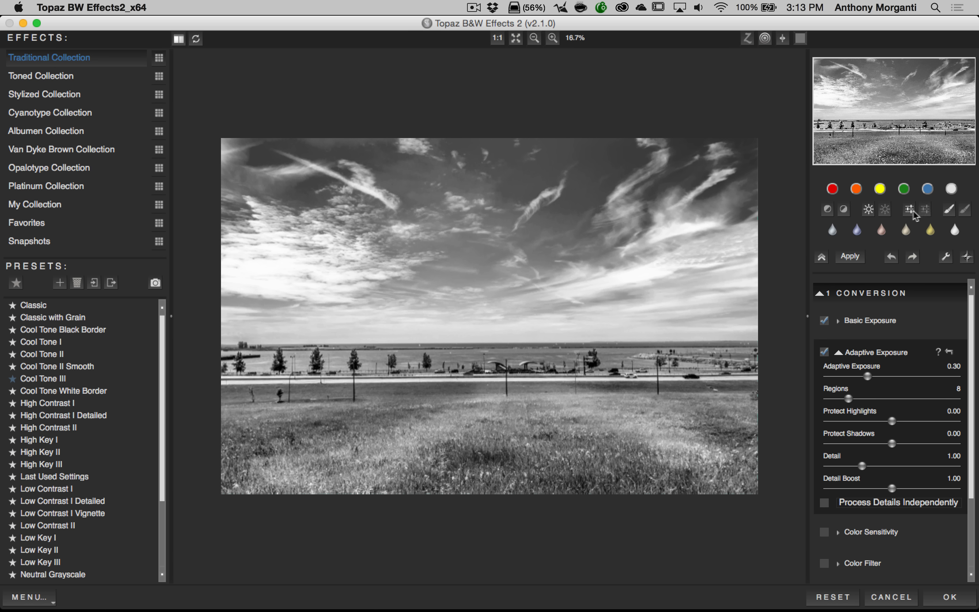
{"action": "left_click", "coordinate": [910, 211]}
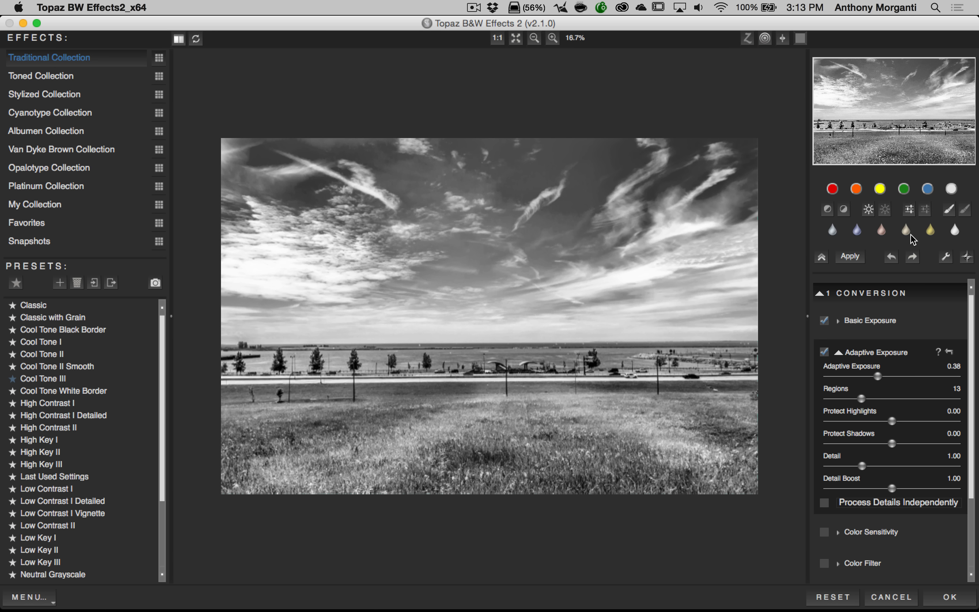
{"action": "left_click", "coordinate": [827, 597]}
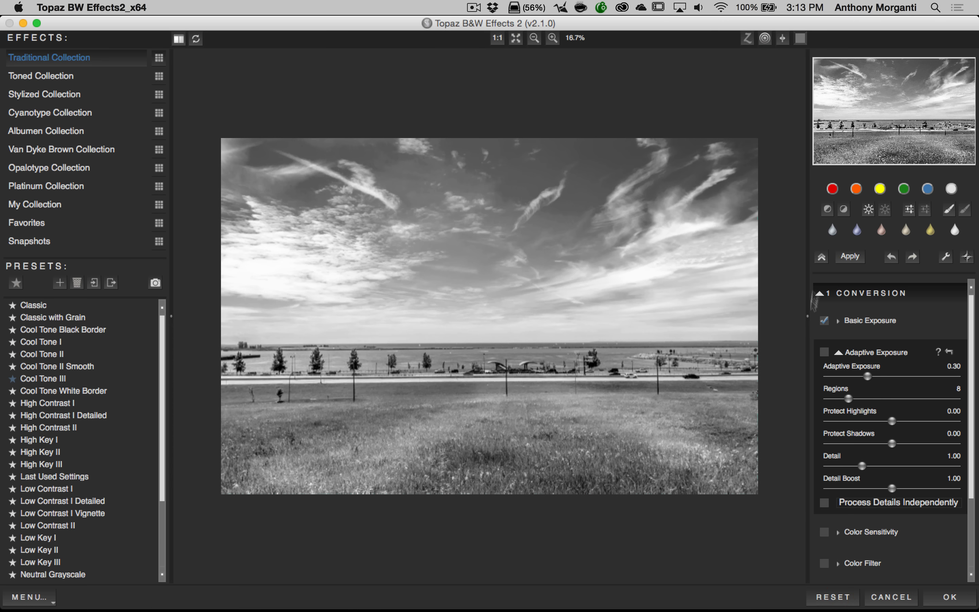
{"action": "left_click", "coordinate": [819, 294]}
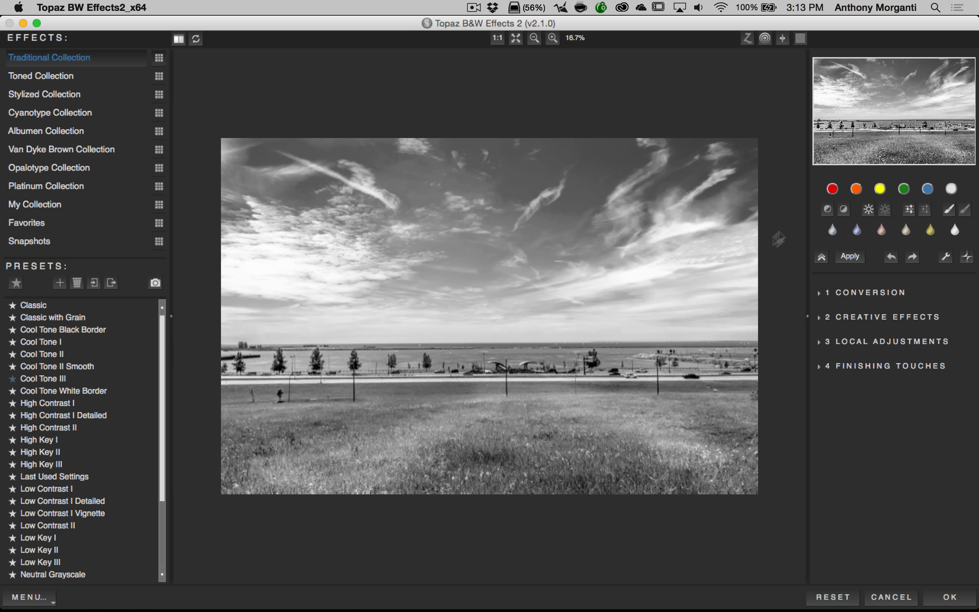
Try raising the quick contrast to 0.12 and lowering it again, resetting the photo and collapsing the adjustment sections.
{"action": "left_click", "coordinate": [832, 211]}
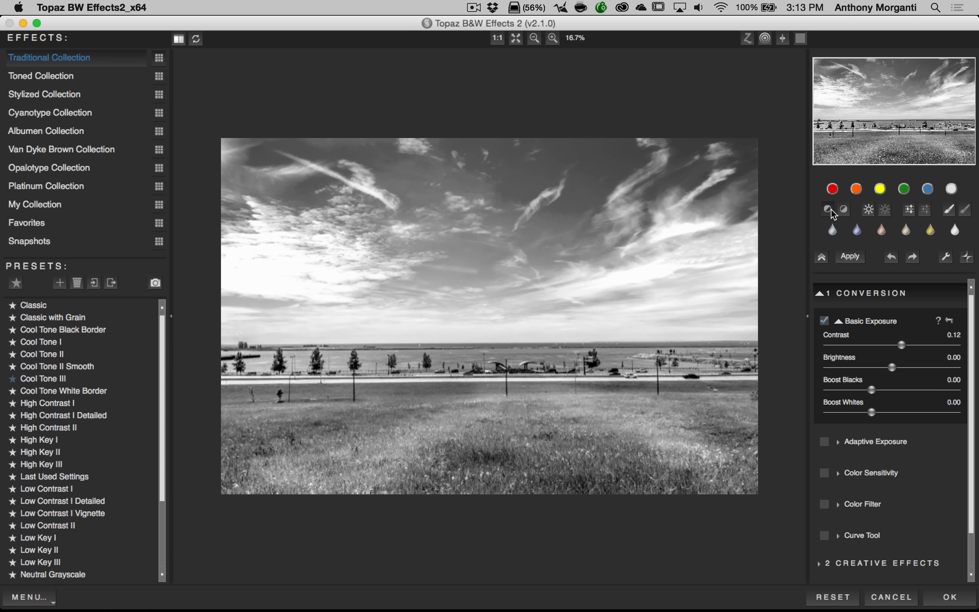
{"action": "left_click", "coordinate": [844, 210]}
{"action": "left_click", "coordinate": [841, 211]}
{"action": "left_click", "coordinate": [832, 599]}
{"action": "left_click", "coordinate": [822, 259]}
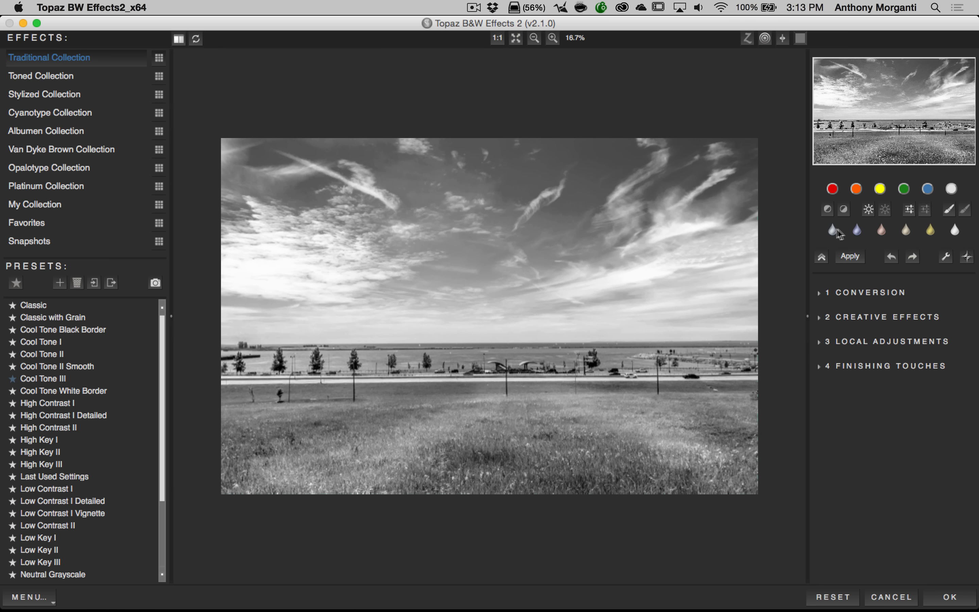
Try the quick cool, reddish, sepia, yellow and neutral Silver and Paper Tone looks, and reset the photo.
{"action": "left_click", "coordinate": [858, 232]}
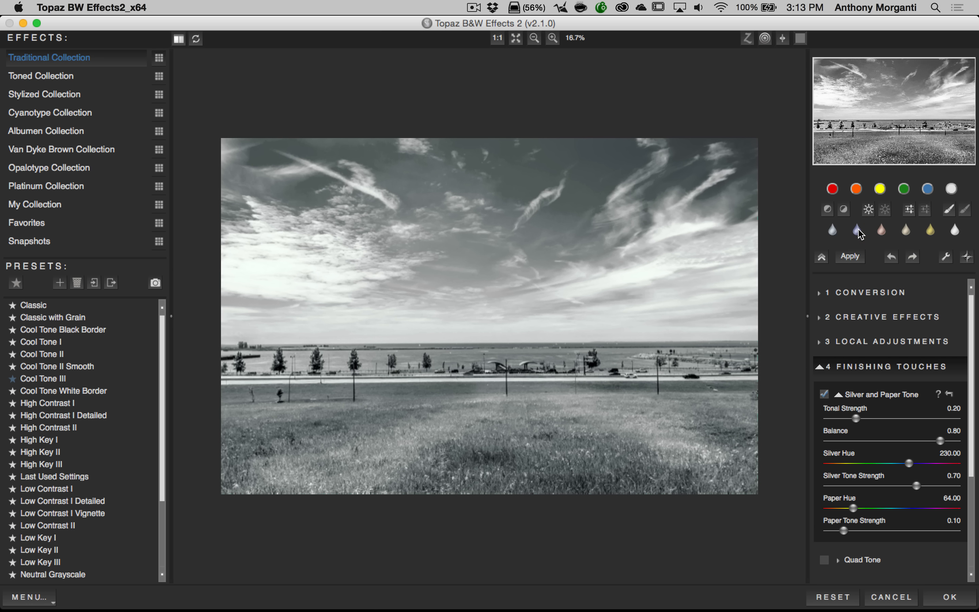
{"action": "left_click", "coordinate": [883, 233]}
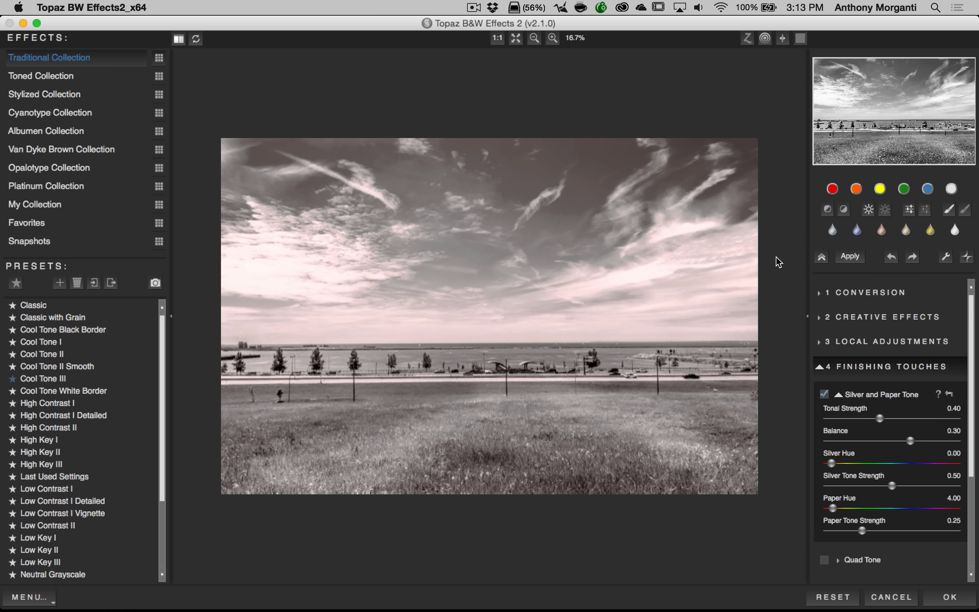
{"action": "left_click", "coordinate": [905, 233]}
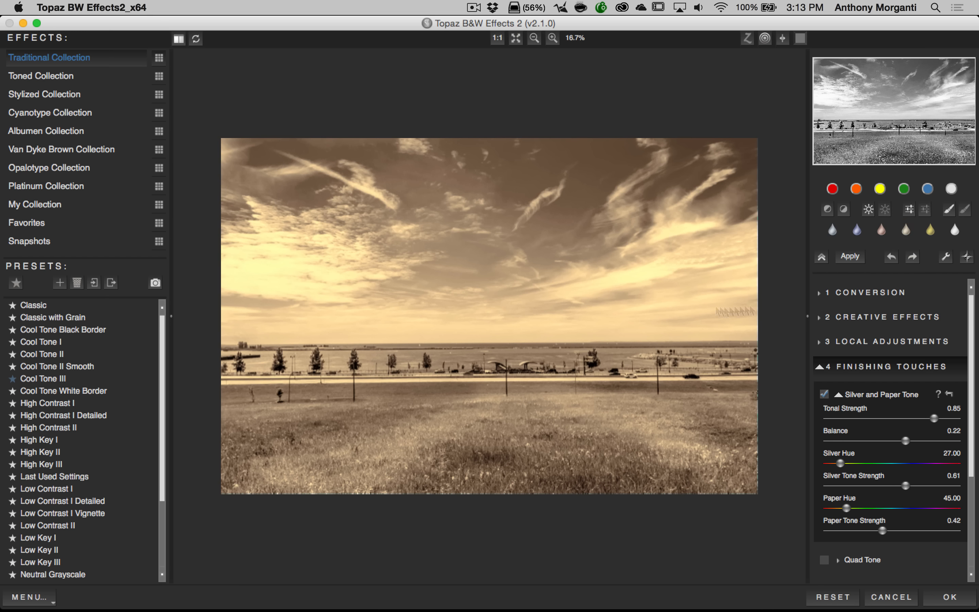
{"action": "left_click", "coordinate": [931, 230]}
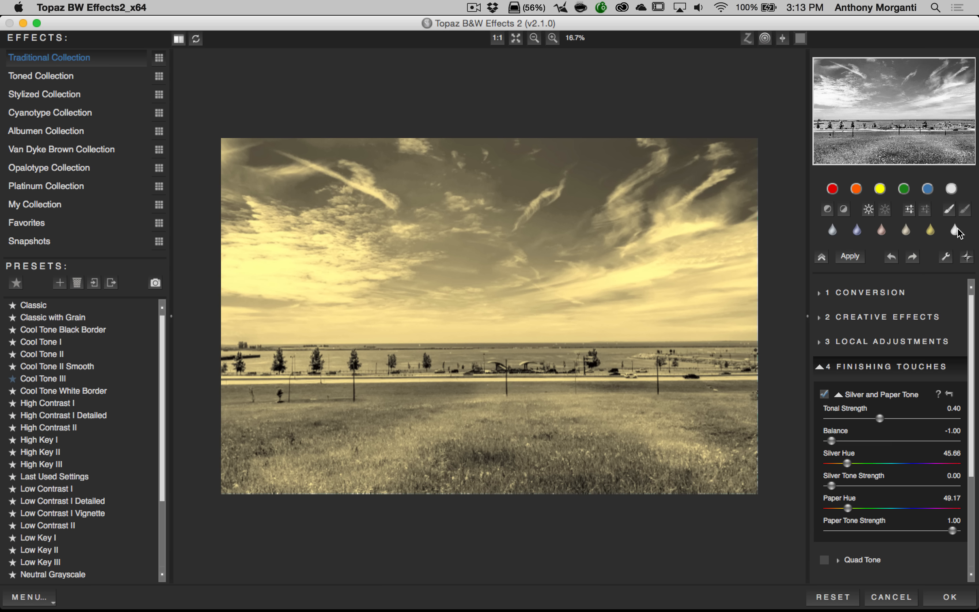
{"action": "left_click", "coordinate": [955, 230]}
{"action": "left_click", "coordinate": [930, 230]}
{"action": "left_click", "coordinate": [831, 599]}
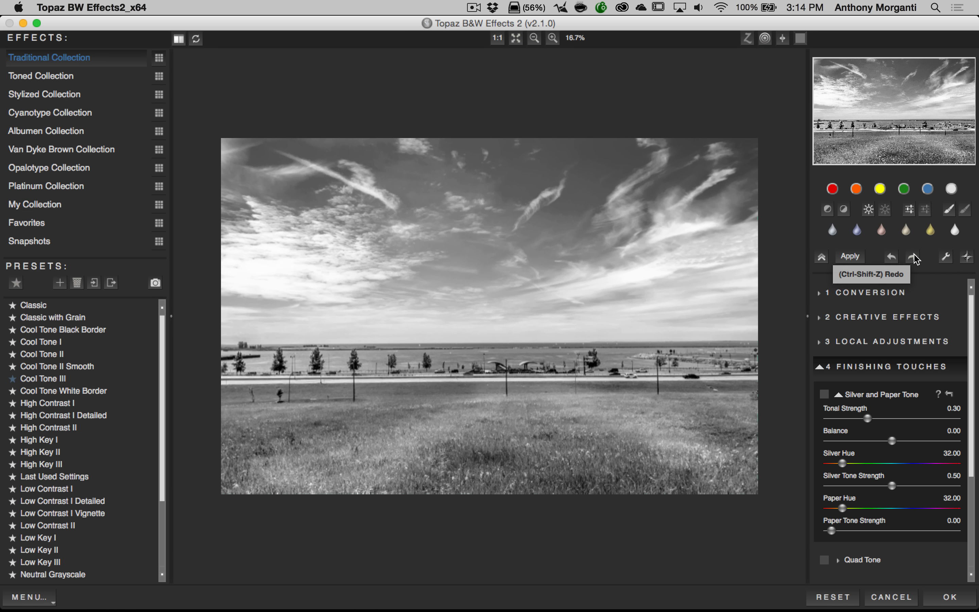
Hide and restore the quick tools and the navigator preview, and collapse all adjustment sections.
{"action": "left_click", "coordinate": [946, 259]}
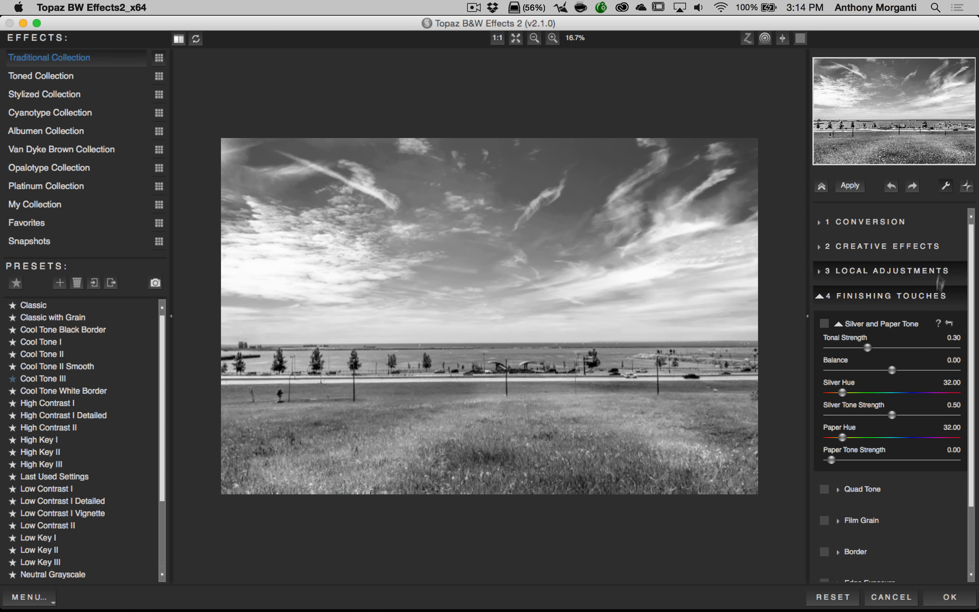
{"action": "left_click", "coordinate": [947, 189]}
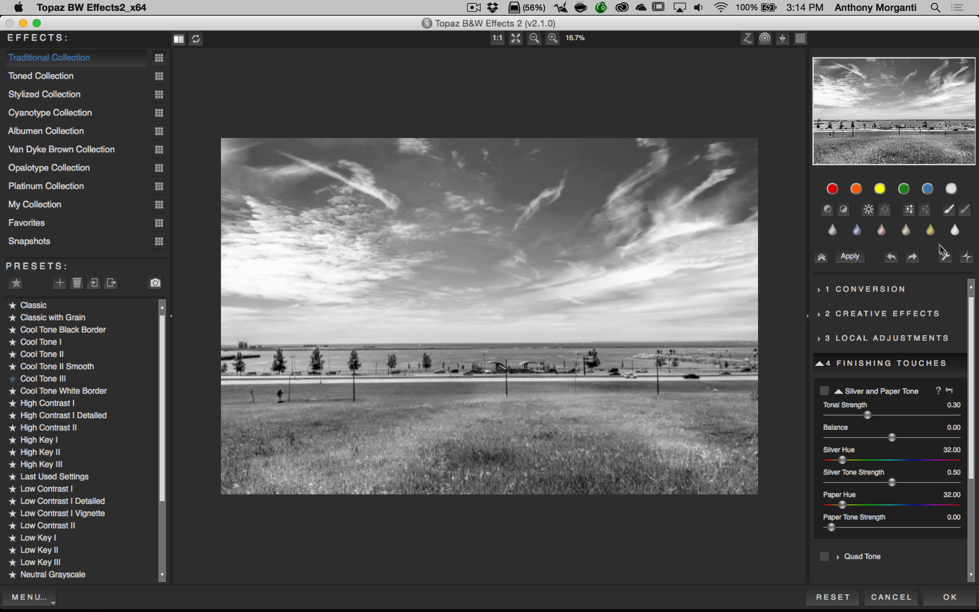
{"action": "left_click", "coordinate": [966, 257]}
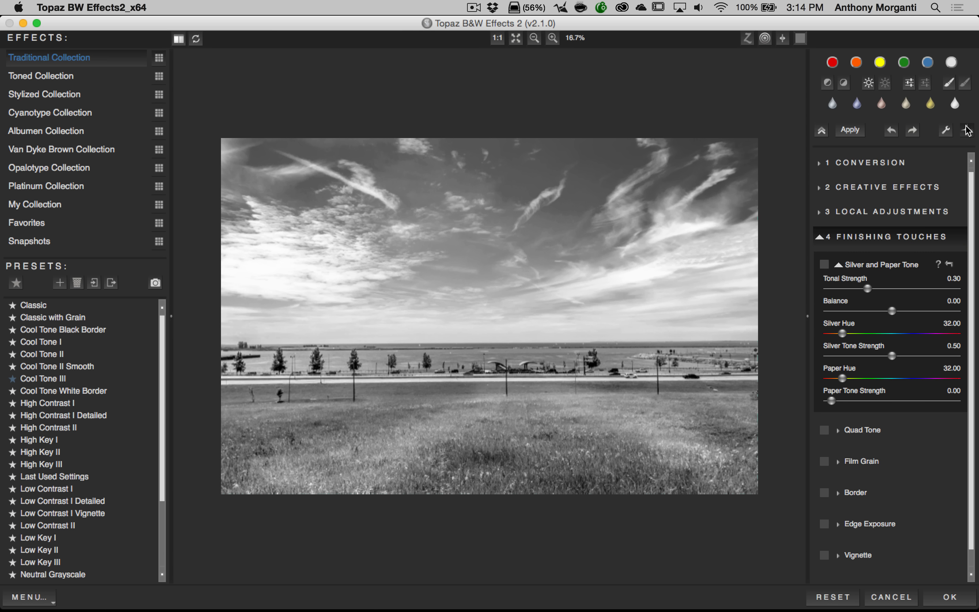
{"action": "left_click", "coordinate": [966, 132]}
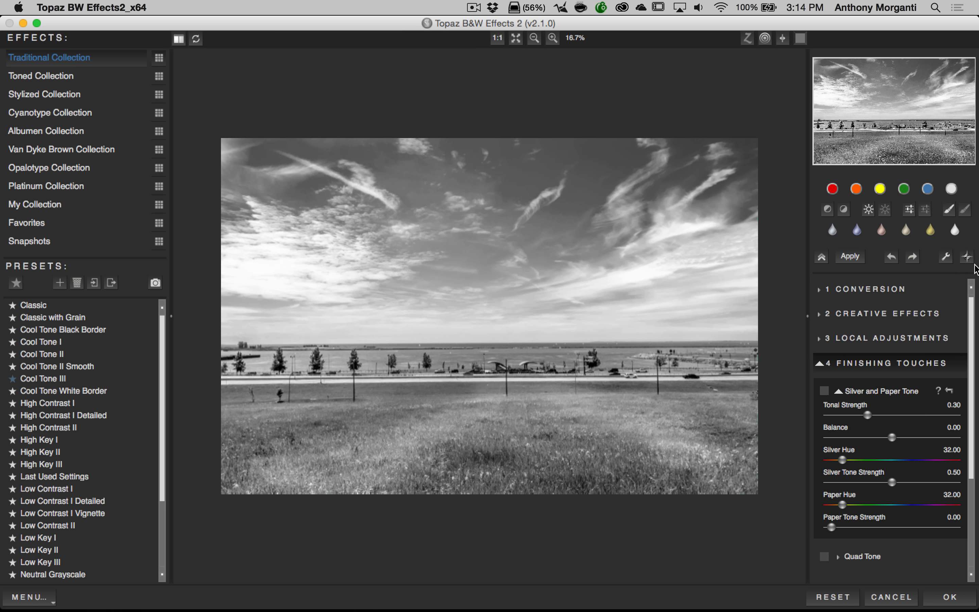
{"action": "scroll", "coordinate": [969, 281], "scroll_direction": "up", "scroll_amount": 1}
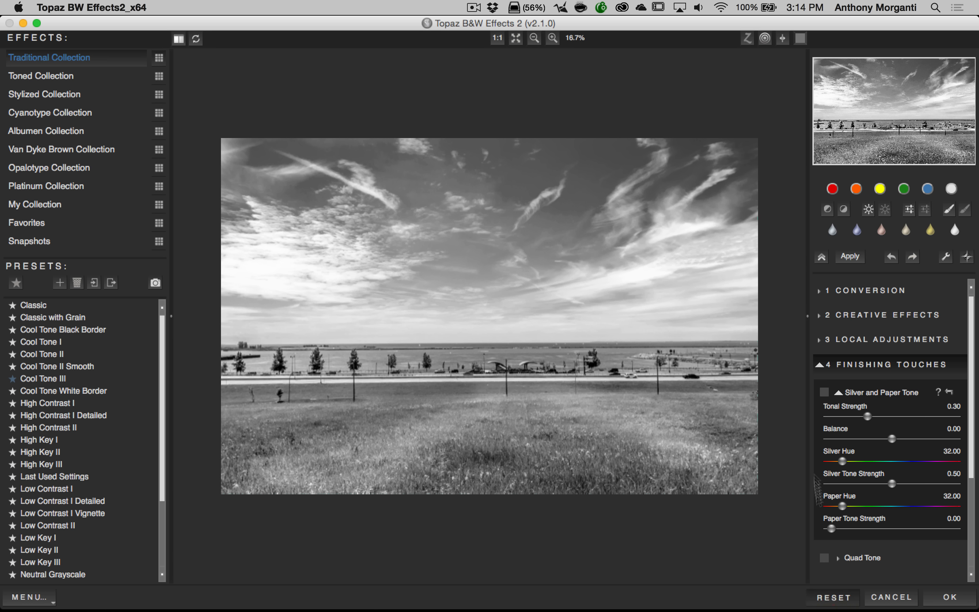
{"action": "left_click", "coordinate": [821, 258]}
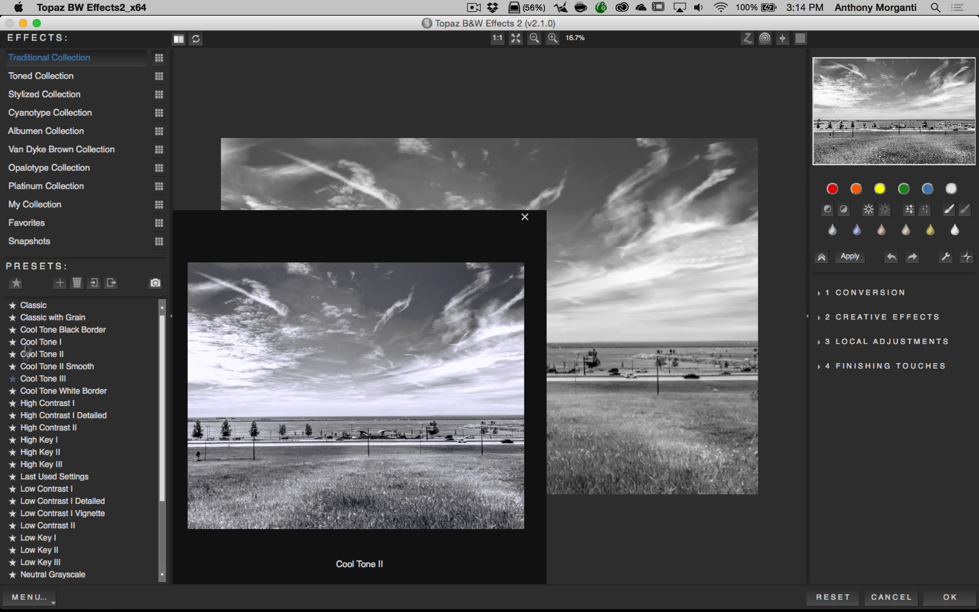
Close the enlarged Cool Tone II preset preview and expand the Basic Exposure settings of the Conversion section.
{"action": "left_click", "coordinate": [525, 217]}
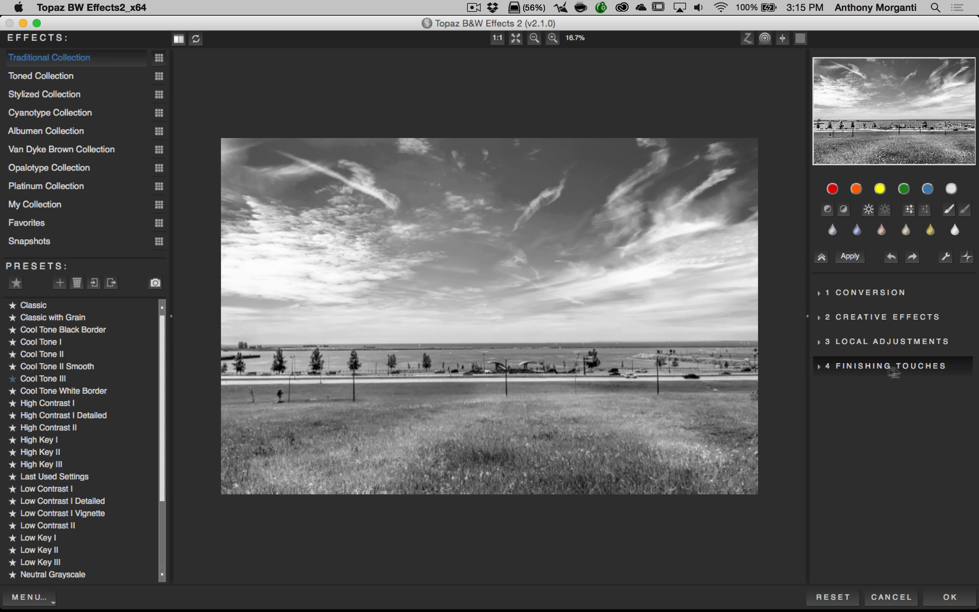
{"action": "left_click", "coordinate": [820, 298]}
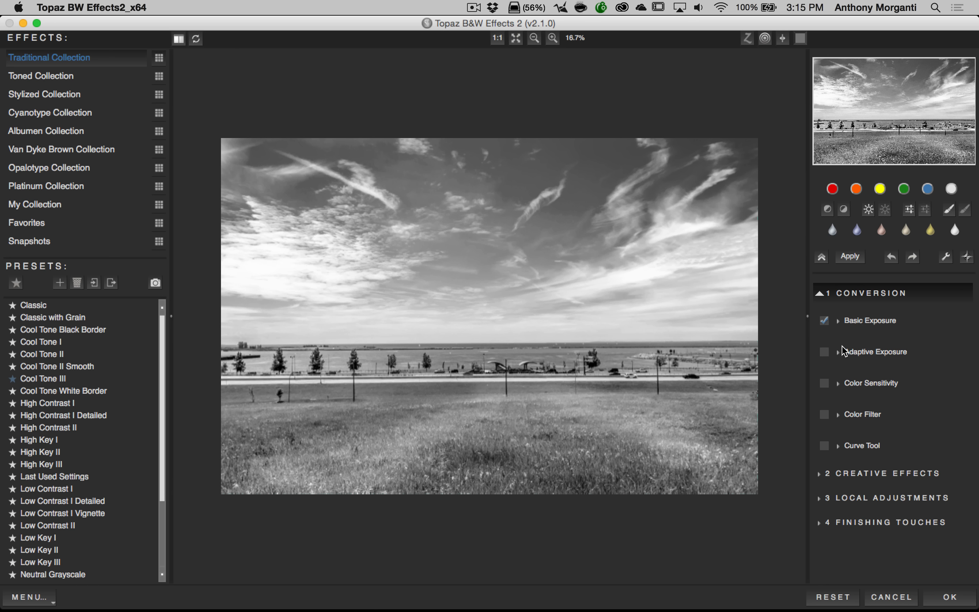
{"action": "left_click", "coordinate": [838, 321]}
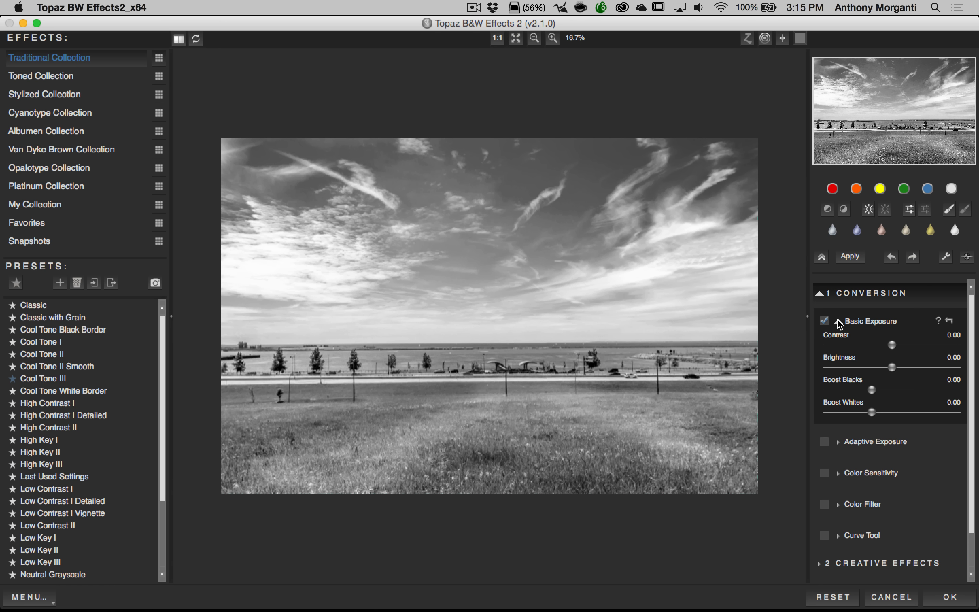
Try Basic Exposure with contrast at -0.34 and brightness at -0.19, resetting each to its default.
{"action": "scroll", "coordinate": [888, 338], "scroll_direction": "down", "scroll_amount": 1}
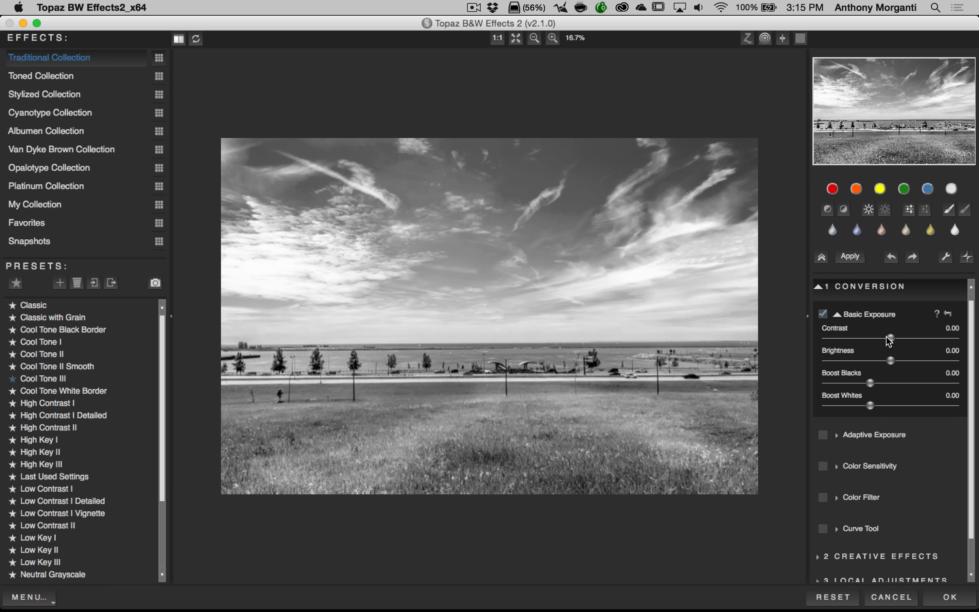
{"action": "left_click_drag", "start_coordinate": [890, 338], "coordinate": [860, 339]}
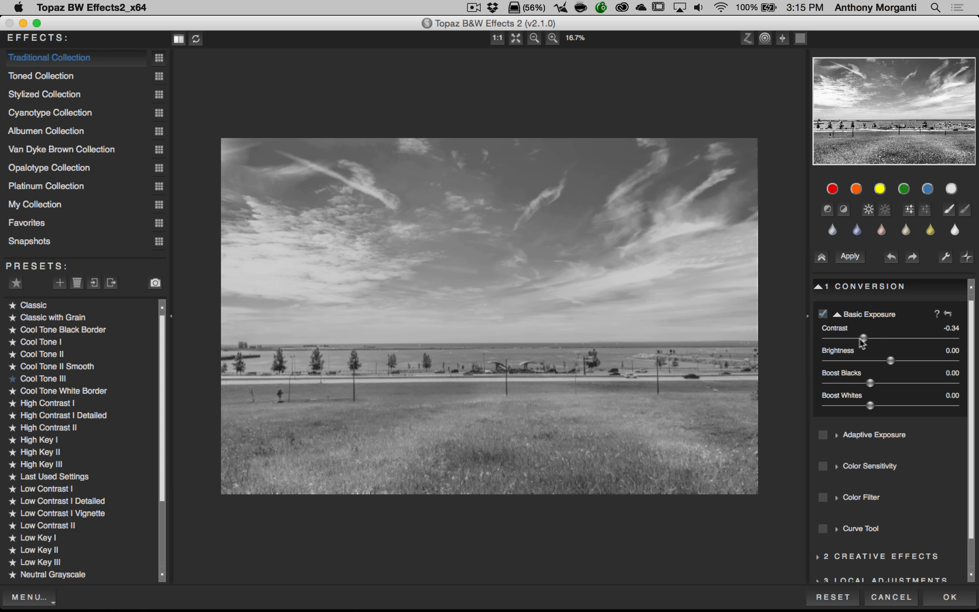
{"action": "double_click", "coordinate": [843, 332]}
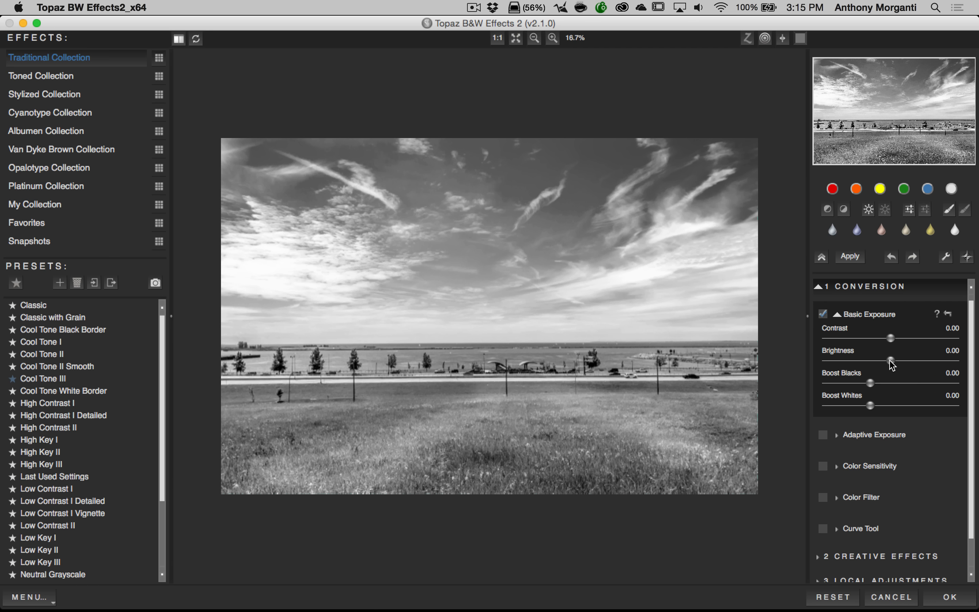
{"action": "left_click_drag", "start_coordinate": [891, 361], "coordinate": [868, 363]}
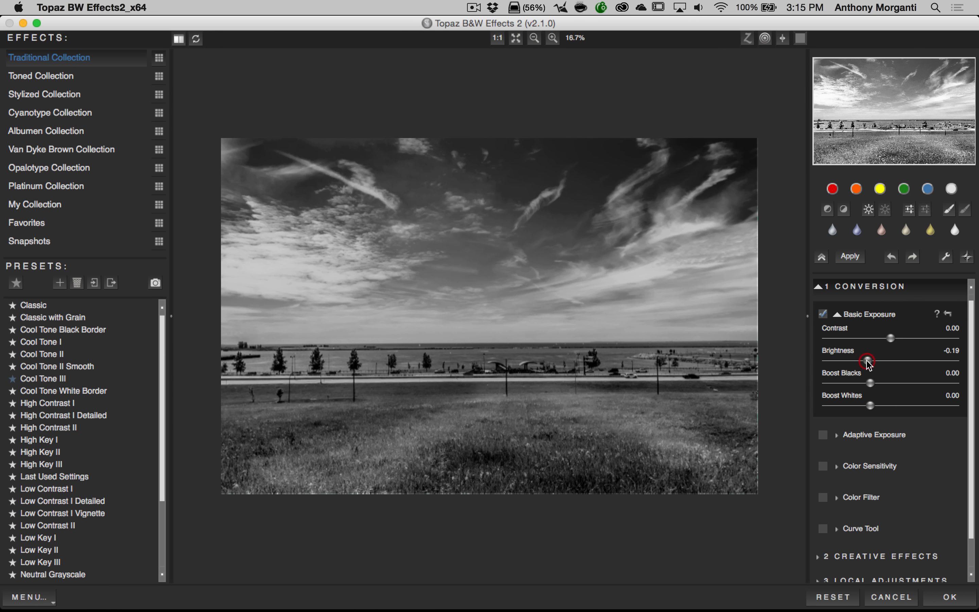
{"action": "double_click", "coordinate": [837, 354]}
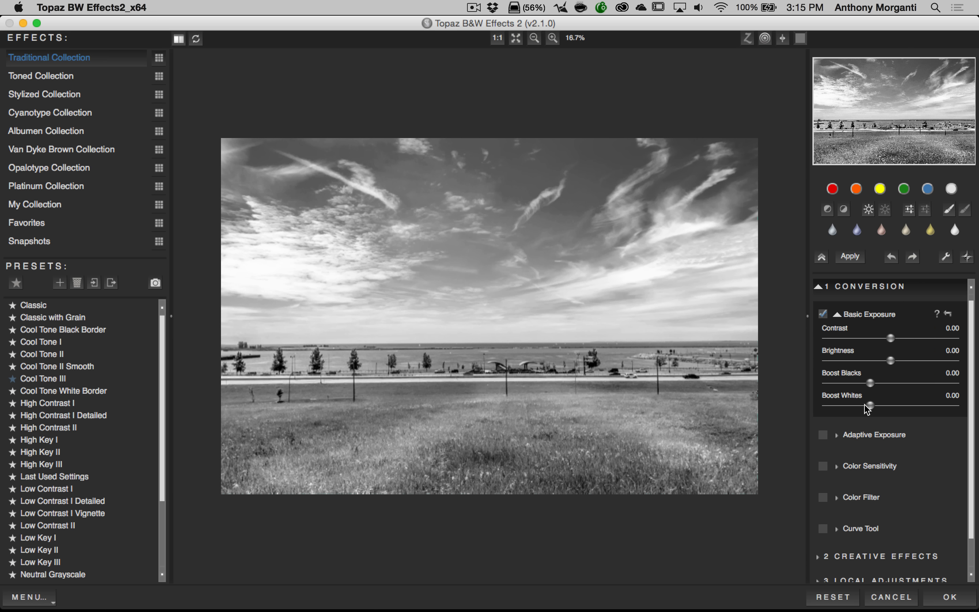
Try Boost Blacks at 0.58 and Boost Whites at 0.42, and reset both to their defaults.
{"action": "left_click_drag", "start_coordinate": [872, 387], "coordinate": [902, 408]}
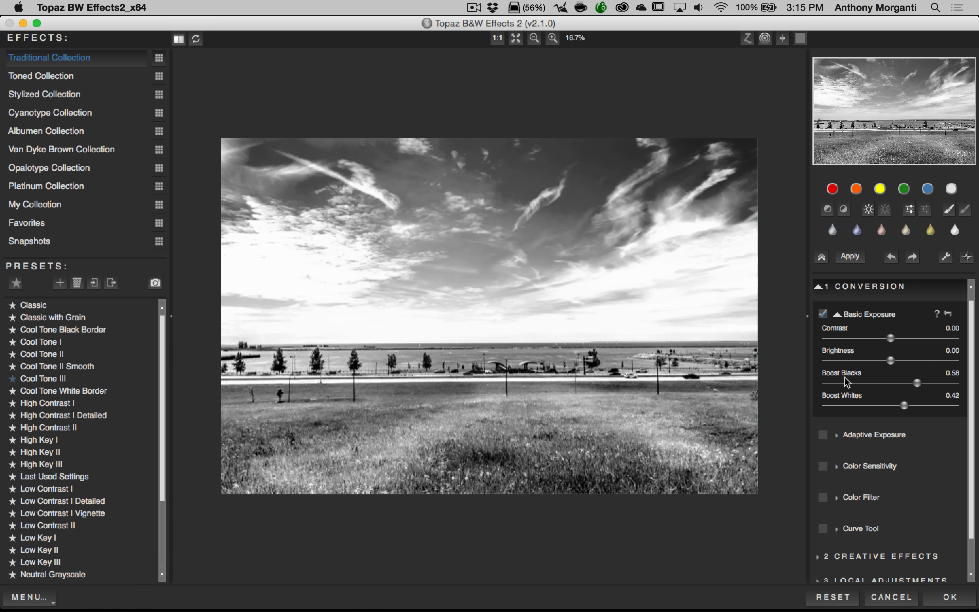
{"action": "double_click", "coordinate": [847, 376]}
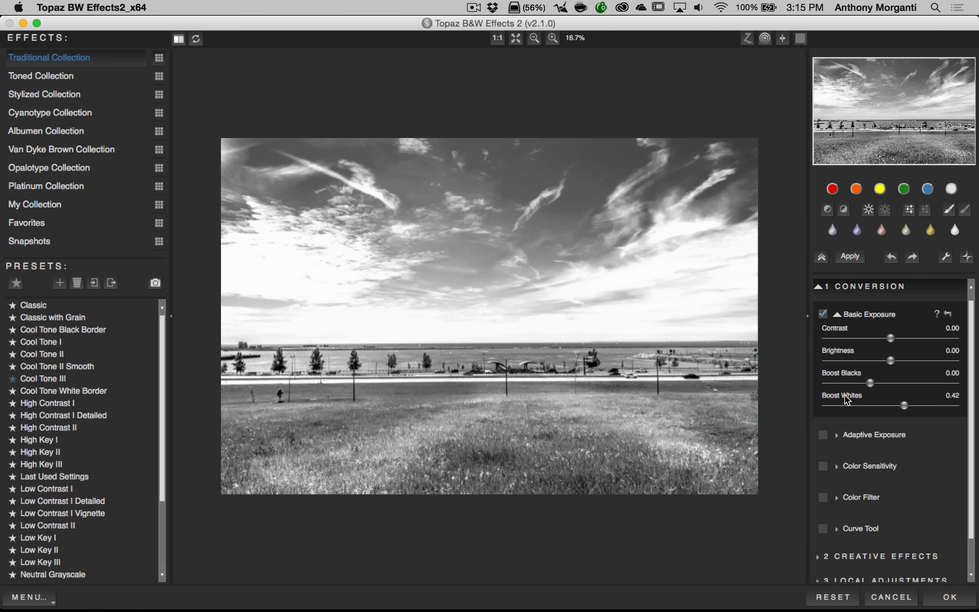
{"action": "double_click", "coordinate": [847, 399]}
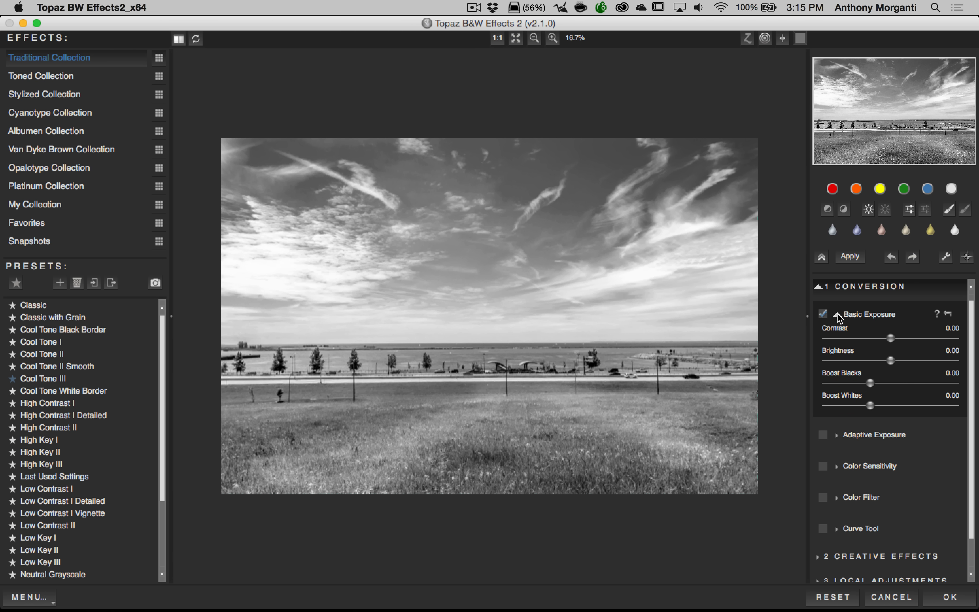
Collapse the Basic Exposure settings, and switch that adjustment off and back on.
{"action": "left_click", "coordinate": [837, 315]}
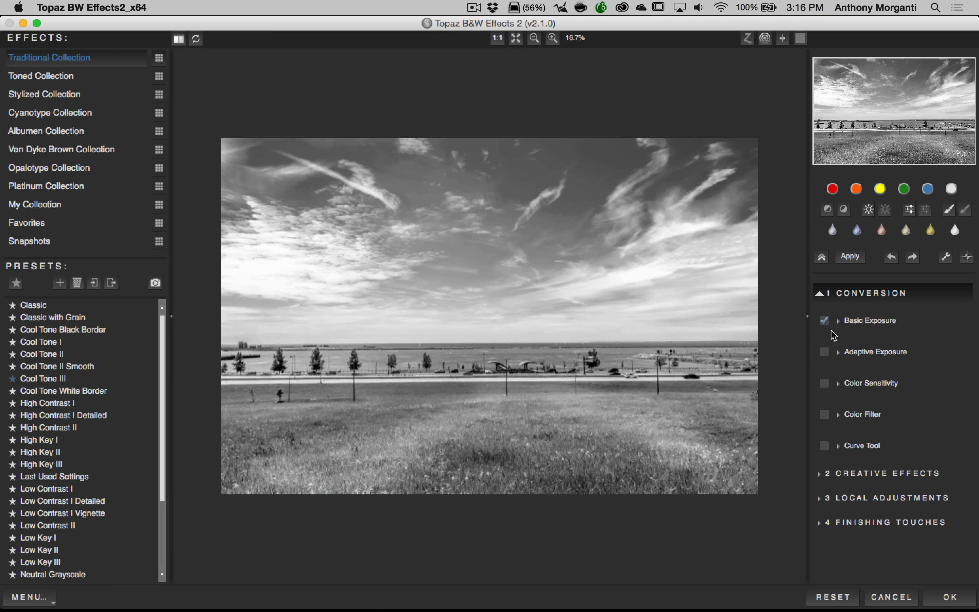
{"action": "left_click", "coordinate": [825, 320]}
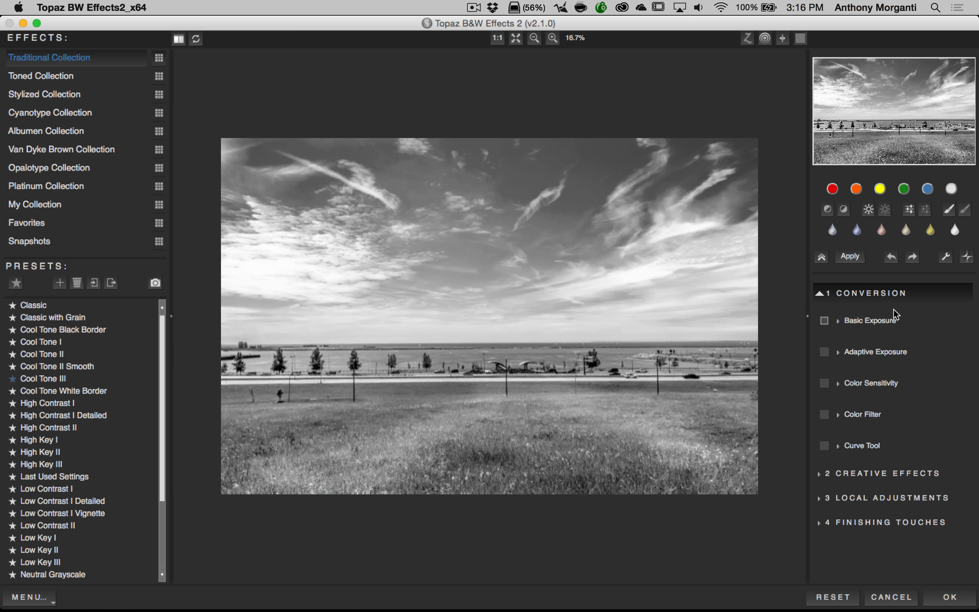
{"action": "left_click", "coordinate": [824, 320]}
Expand the Adaptive Exposure settings and lower the number of regions to 1.
{"action": "left_click", "coordinate": [845, 352]}
{"action": "scroll", "coordinate": [850, 318], "scroll_direction": "down", "scroll_amount": 3}
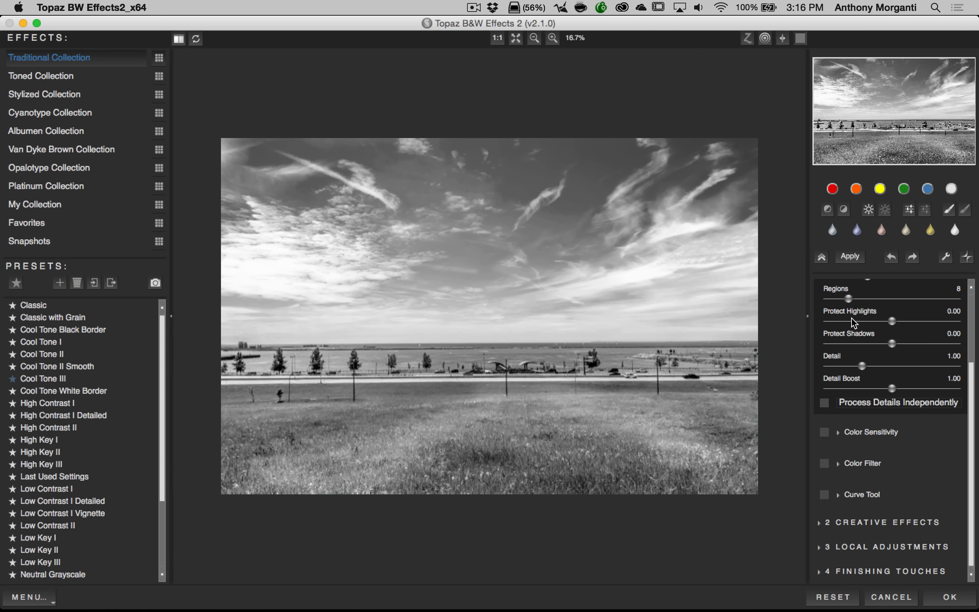
{"action": "scroll", "coordinate": [854, 401], "scroll_direction": "up", "scroll_amount": 1}
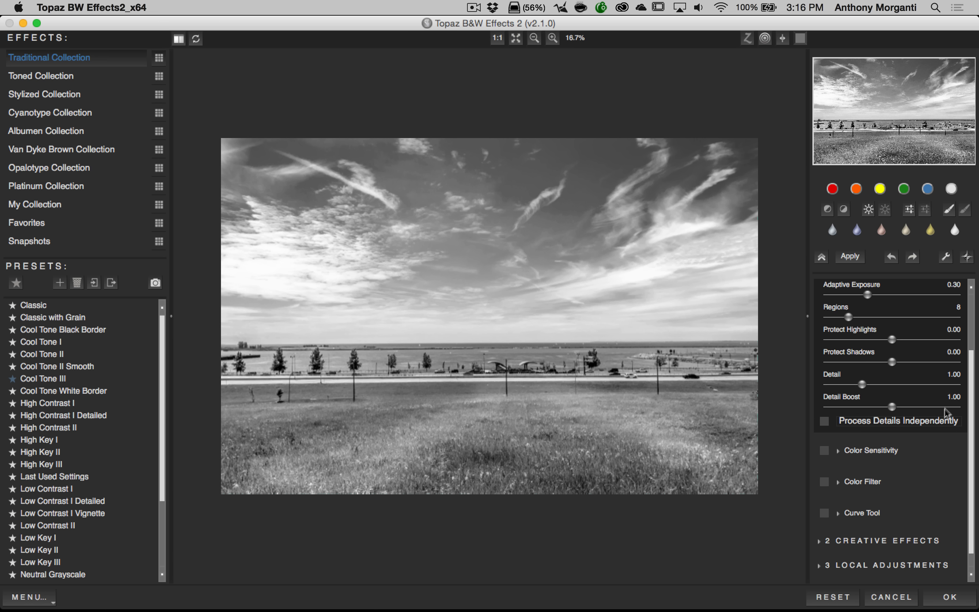
{"action": "left_click_drag", "start_coordinate": [971, 356], "coordinate": [972, 329]}
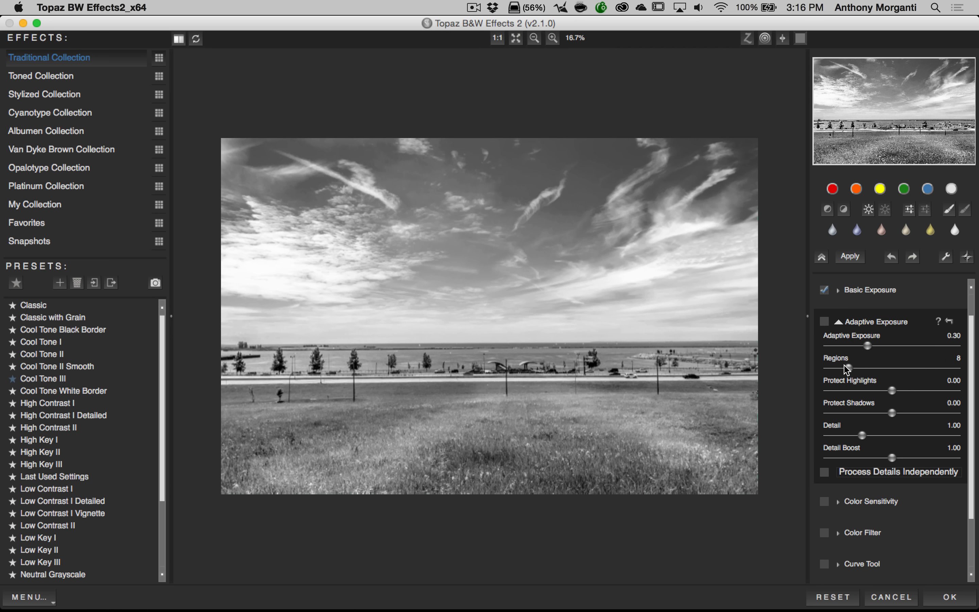
{"action": "left_click_drag", "start_coordinate": [850, 370], "coordinate": [778, 367]}
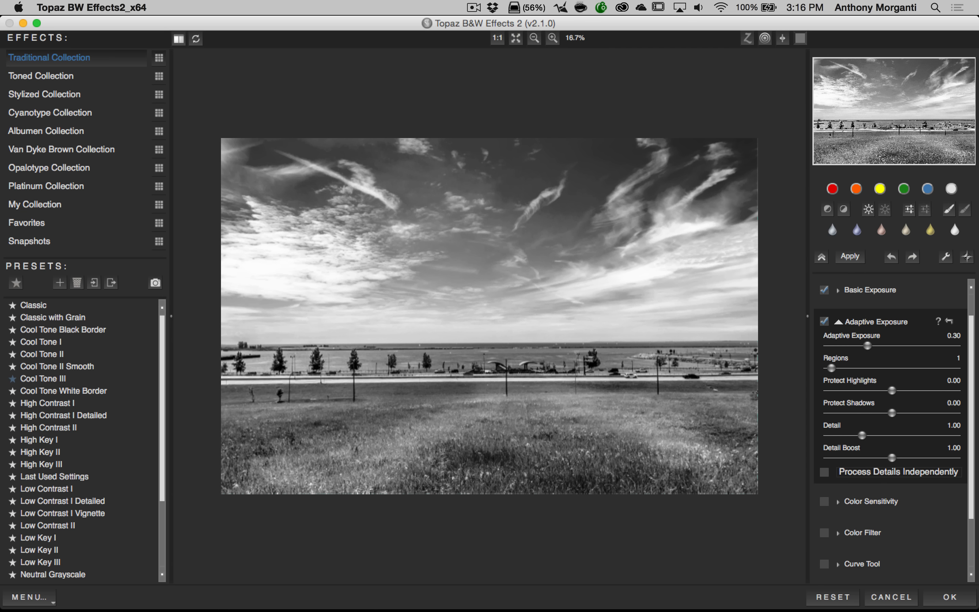
Try raising the Adaptive Exposure amount to 0.79 with a single region, and return it to 0.30.
{"action": "left_click_drag", "start_coordinate": [872, 351], "coordinate": [929, 350]}
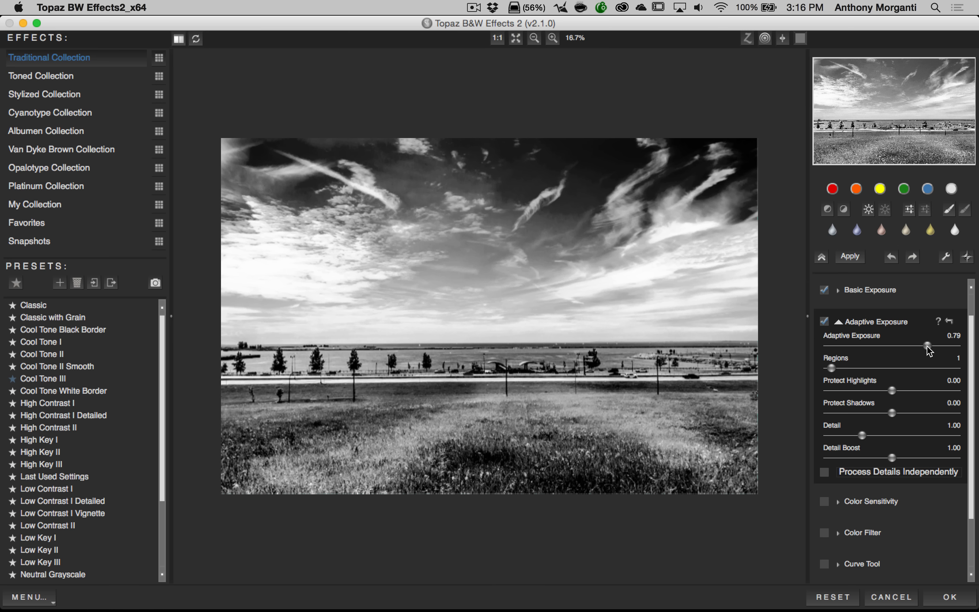
{"action": "mouse_move", "coordinate": [927, 347]}
{"action": "left_mouse_down"}
{"action": "mouse_move", "coordinate": [891, 346]}
{"action": "mouse_move", "coordinate": [929, 347]}
{"action": "left_mouse_up"}
{"action": "left_click_drag", "start_coordinate": [930, 346], "coordinate": [865, 349]}
{"action": "scroll", "coordinate": [844, 336], "scroll_direction": "up", "scroll_amount": 1}
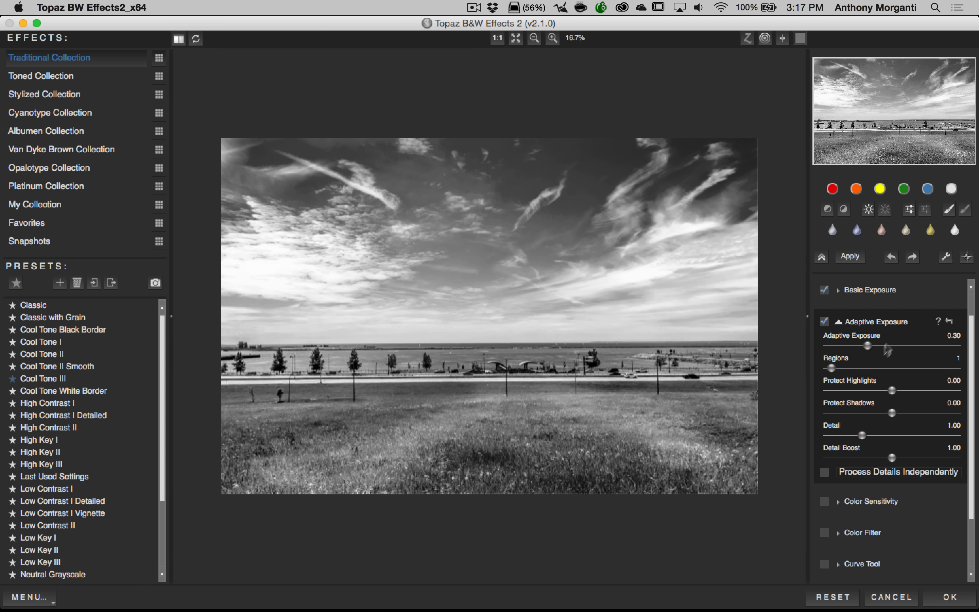
Try Adaptive Exposure 0.52 with 16 regions, and raise it to 0.81 with 47 regions.
{"action": "left_click_drag", "start_coordinate": [829, 367], "coordinate": [866, 367]}
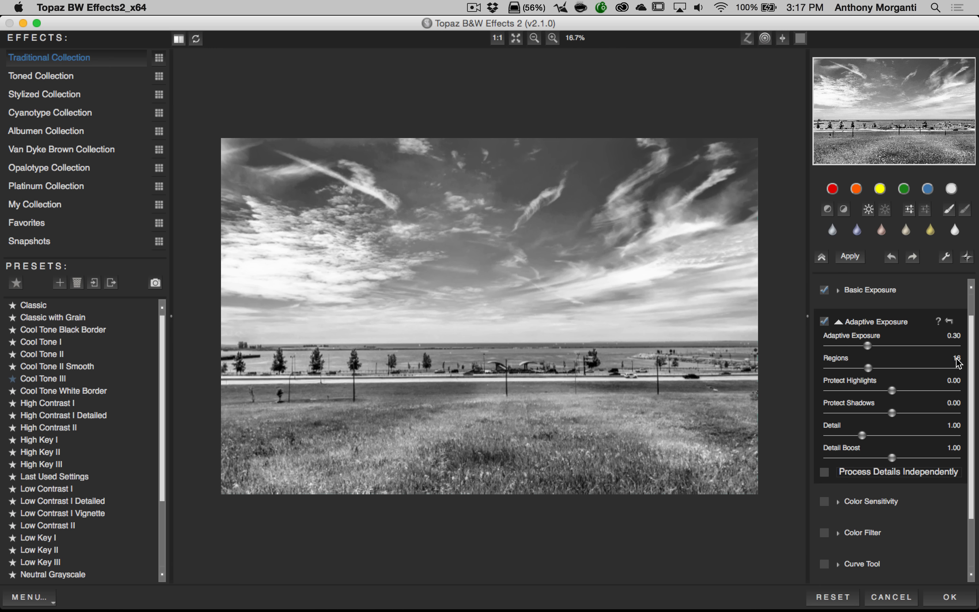
{"action": "left_click_drag", "start_coordinate": [868, 347], "coordinate": [895, 347]}
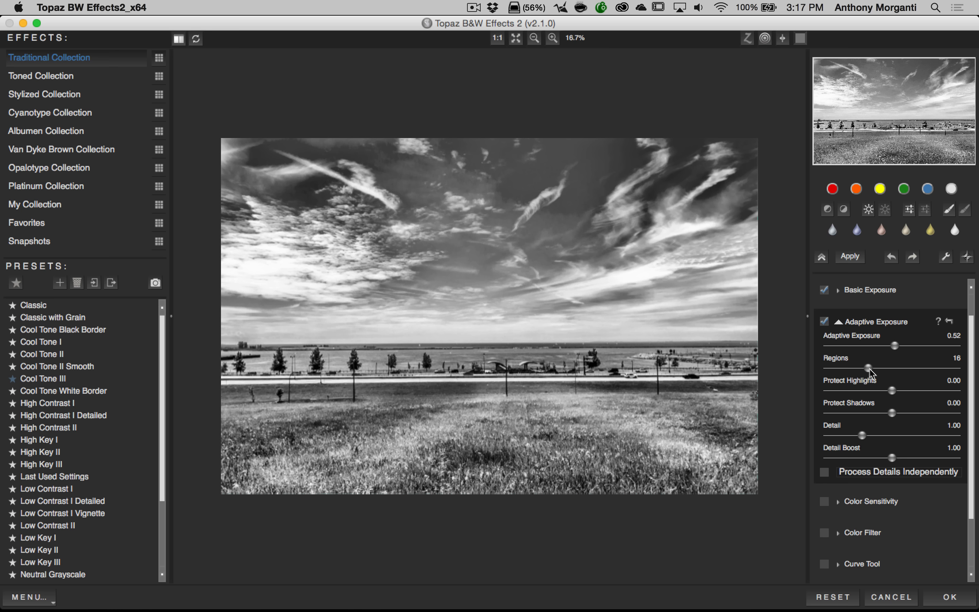
{"action": "left_click_drag", "start_coordinate": [872, 372], "coordinate": [945, 369]}
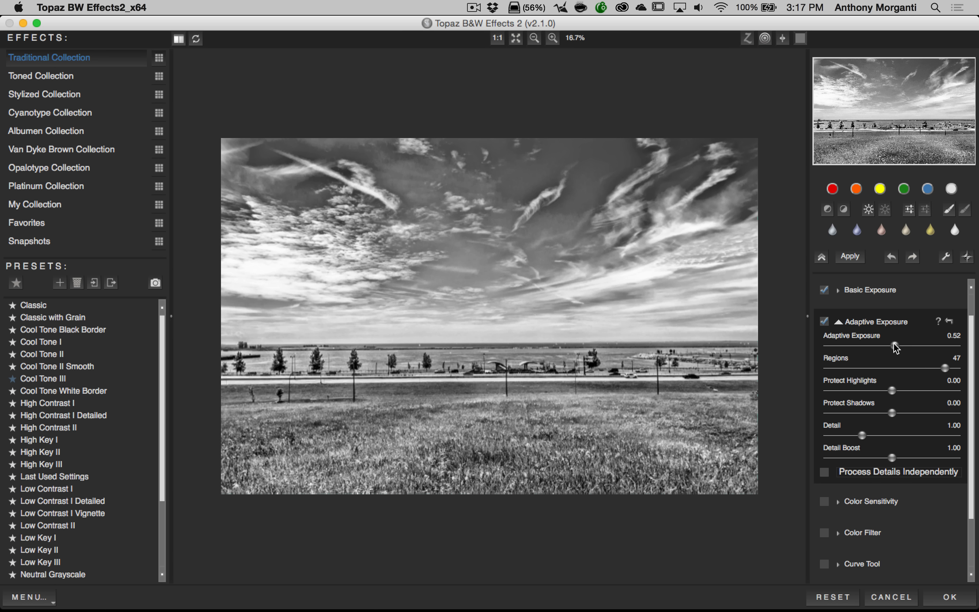
{"action": "left_click_drag", "start_coordinate": [894, 347], "coordinate": [930, 347]}
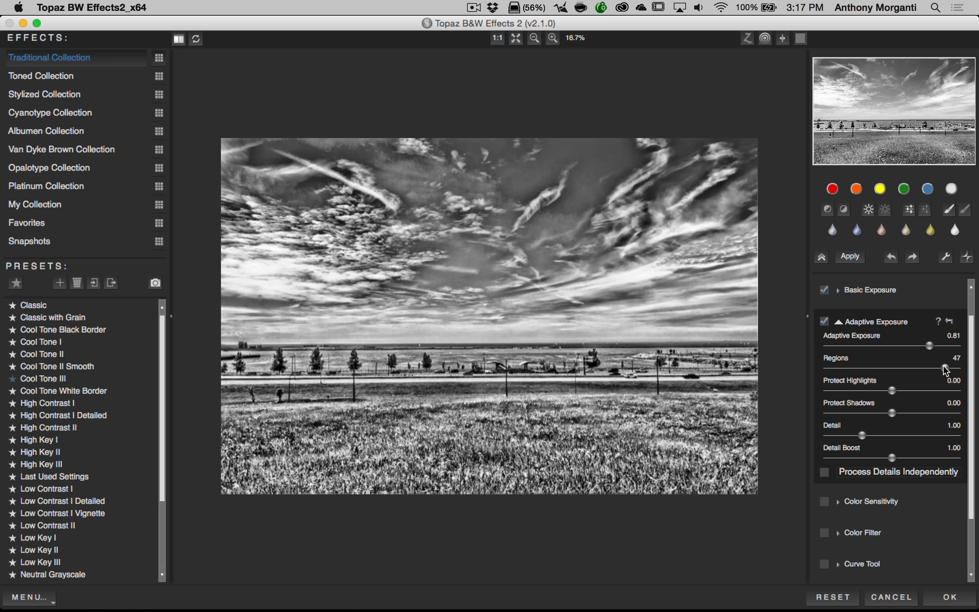
Return to 1 region with Adaptive Exposure 0.30, and raise the settings to 10 regions and 0.41.
{"action": "left_click_drag", "start_coordinate": [945, 369], "coordinate": [837, 372]}
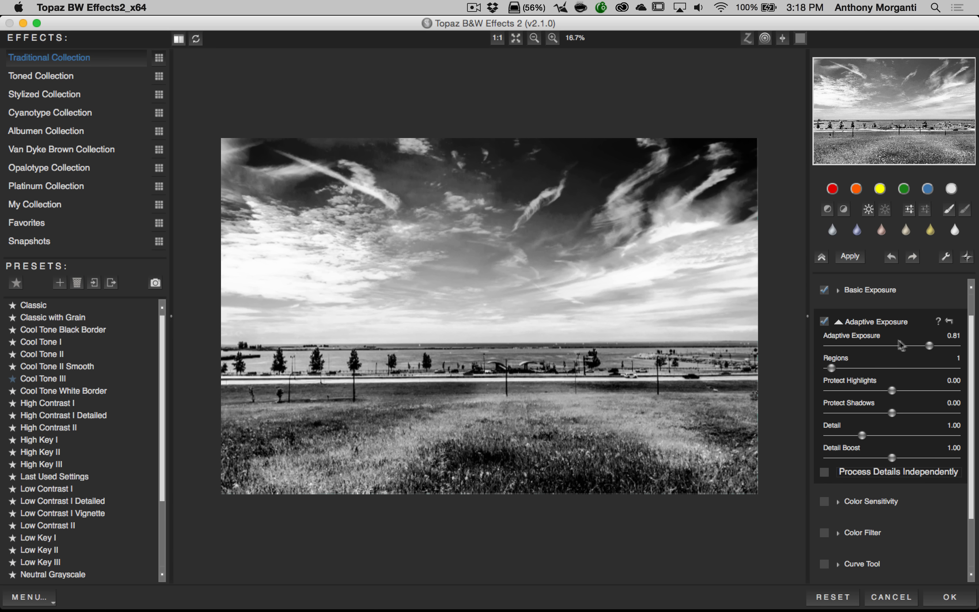
{"action": "left_click_drag", "start_coordinate": [878, 346], "coordinate": [867, 346]}
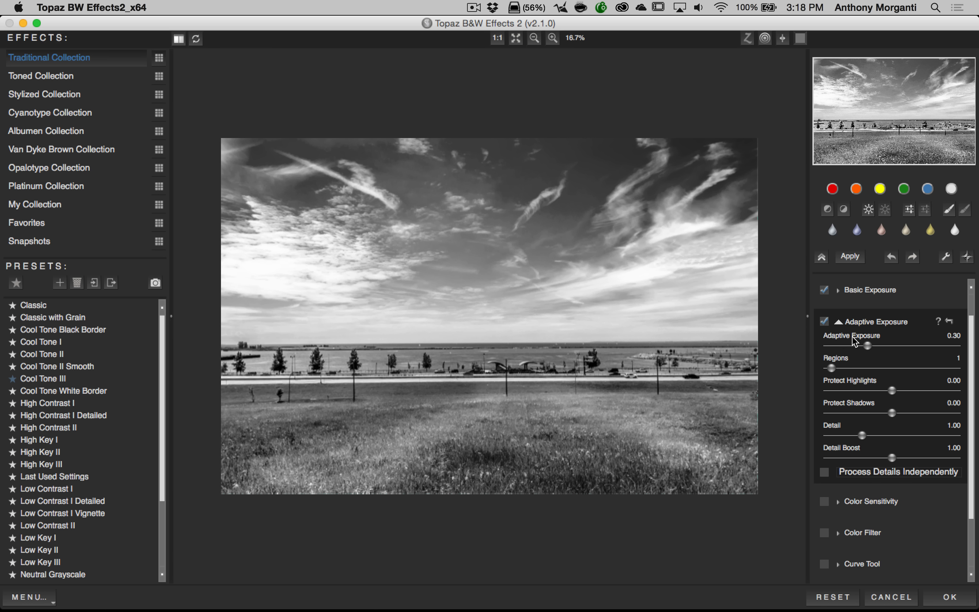
{"action": "left_click_drag", "start_coordinate": [831, 368], "coordinate": [881, 344]}
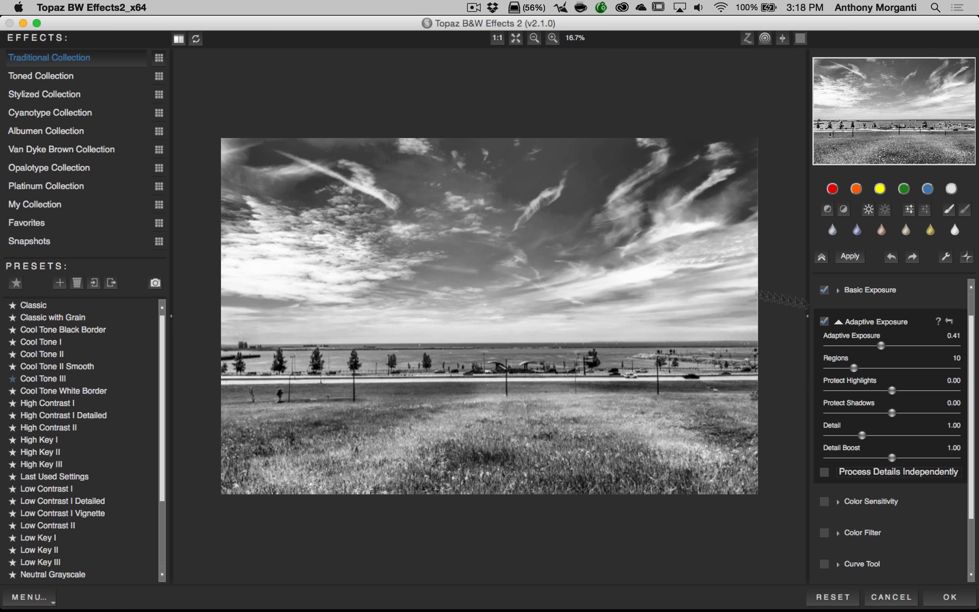
Try Protect Highlights at 0.16 and 0.20, and reset it to its default.
{"action": "left_click_drag", "start_coordinate": [894, 392], "coordinate": [940, 392]}
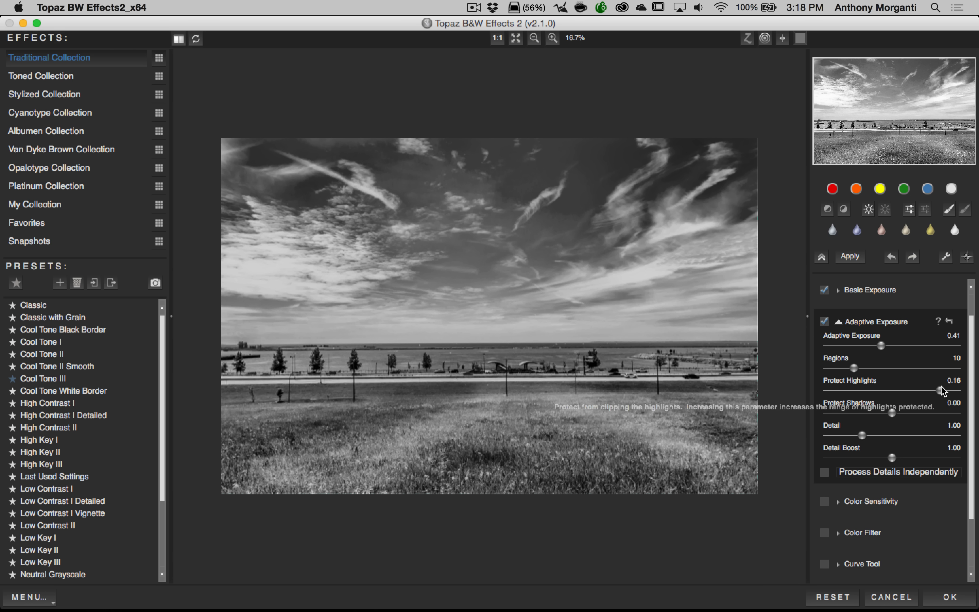
{"action": "left_click_drag", "start_coordinate": [941, 389], "coordinate": [963, 388]}
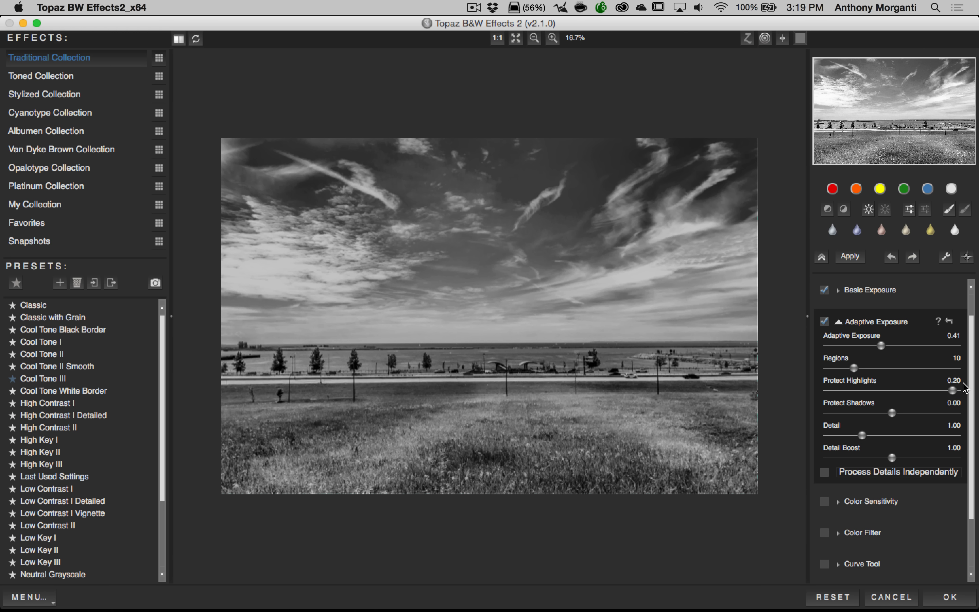
{"action": "double_click", "coordinate": [841, 384]}
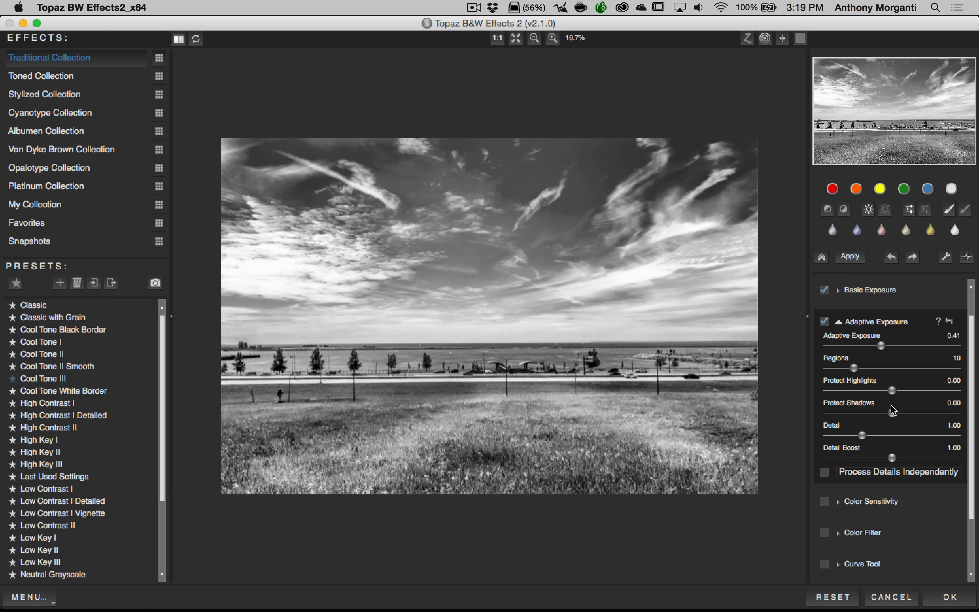
Try Detail at 0.00 and 3.76 plus Detail Boost at 1.43, and reset both to their defaults.
{"action": "left_click_drag", "start_coordinate": [863, 436], "coordinate": [817, 436]}
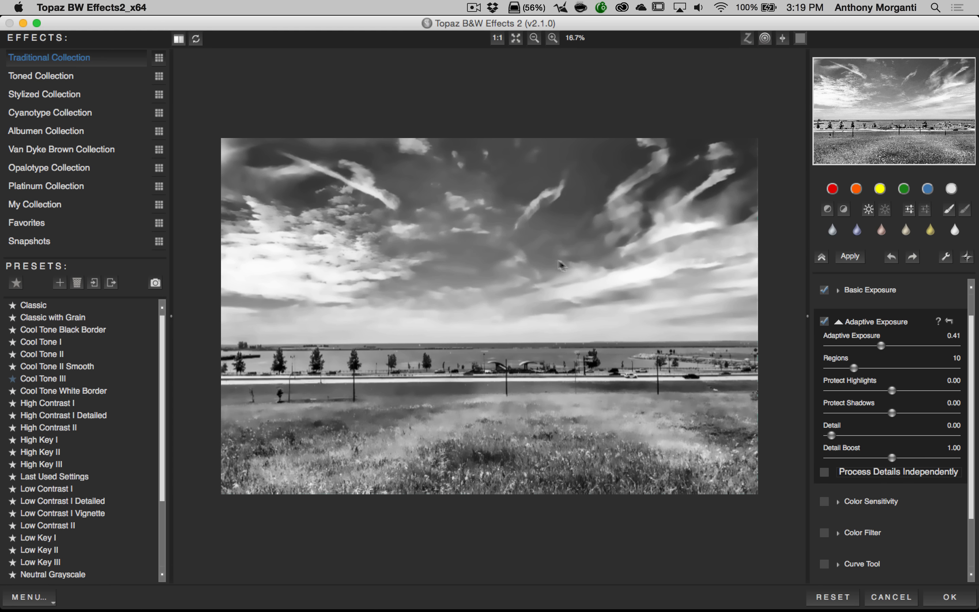
{"action": "left_click_drag", "start_coordinate": [830, 436], "coordinate": [945, 436]}
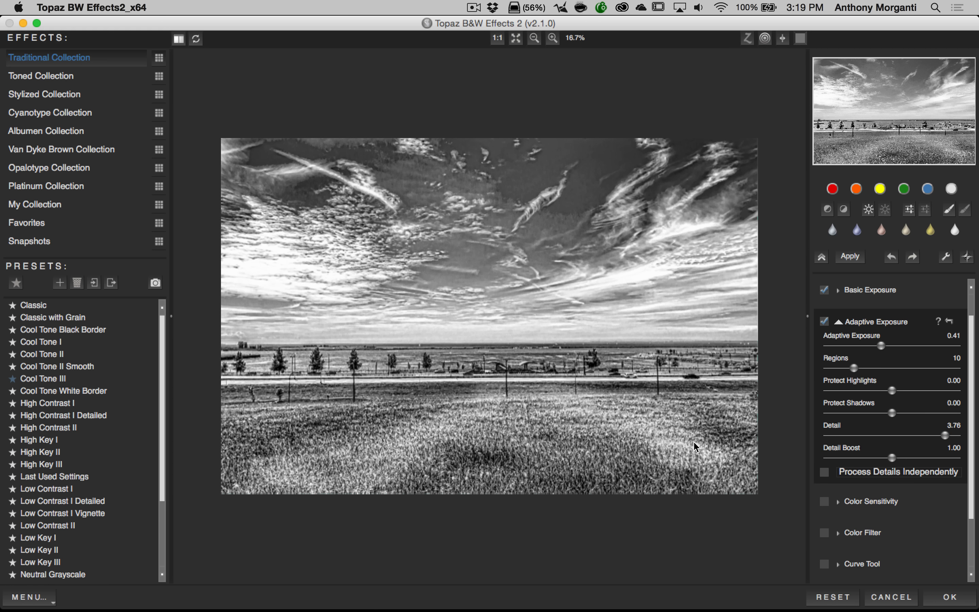
{"action": "left_click_drag", "start_coordinate": [895, 460], "coordinate": [920, 461]}
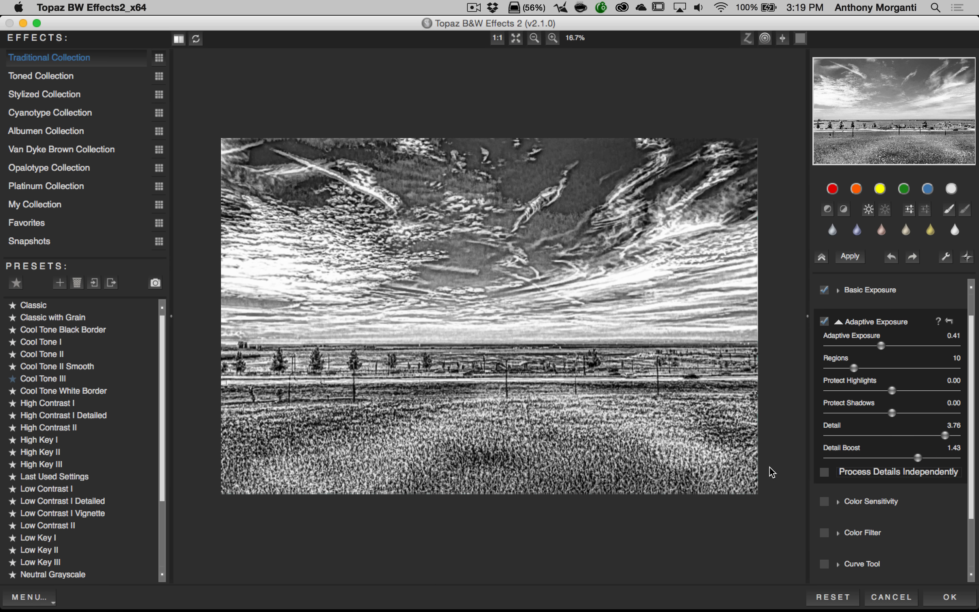
{"action": "double_click", "coordinate": [832, 427]}
{"action": "double_click", "coordinate": [834, 448]}
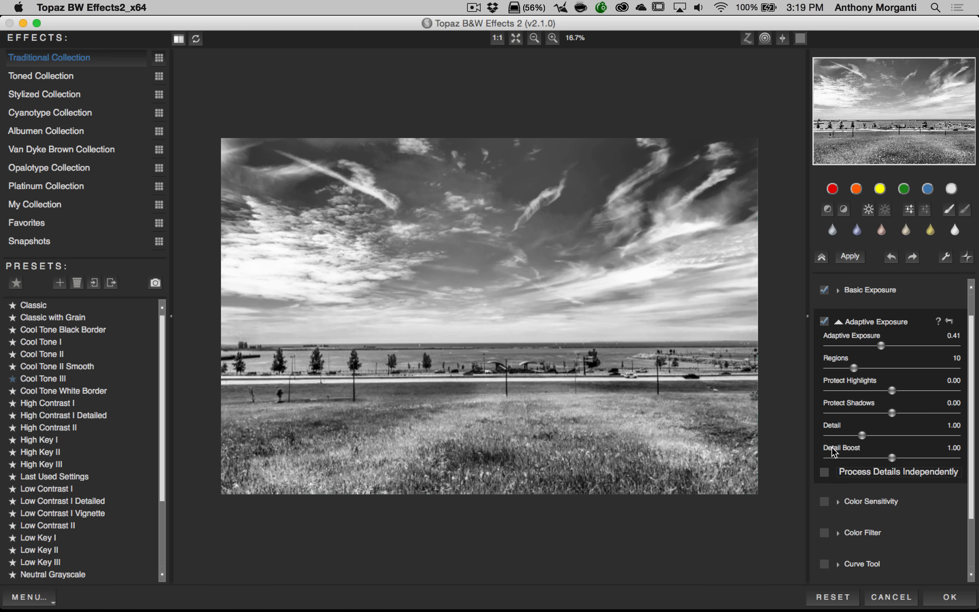
Enable independent detail processing for Adaptive Exposure.
{"action": "scroll", "coordinate": [850, 359], "scroll_direction": "up", "scroll_amount": 1}
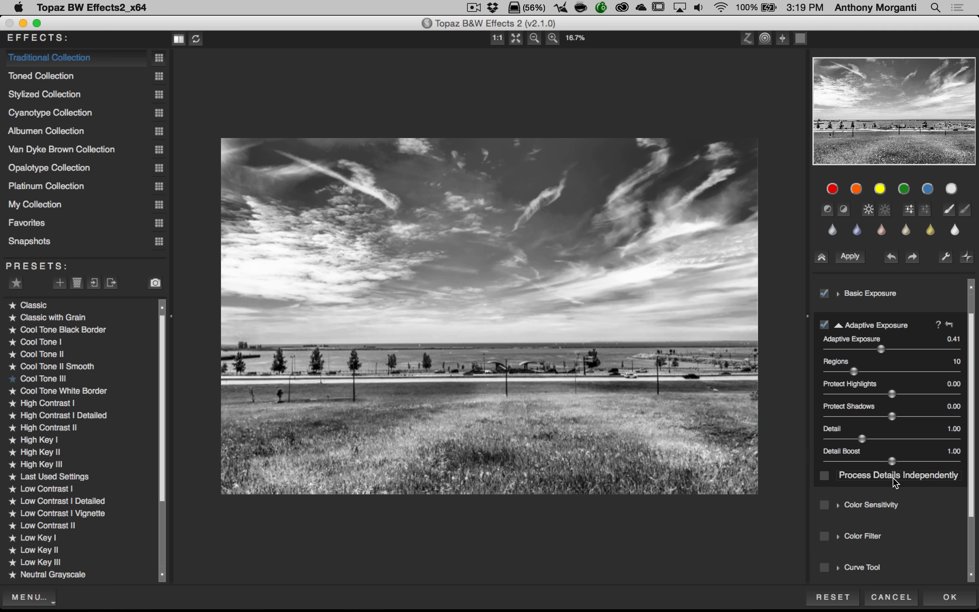
{"action": "left_click", "coordinate": [825, 477]}
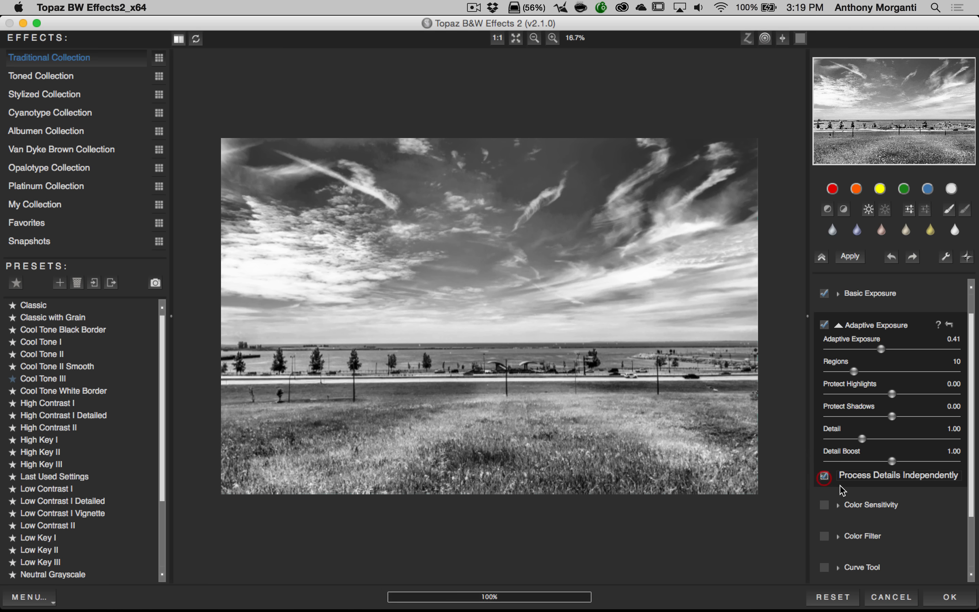
Compare the photo with and without Process Details Independently, and leave the option disabled.
{"action": "left_click", "coordinate": [825, 478]}
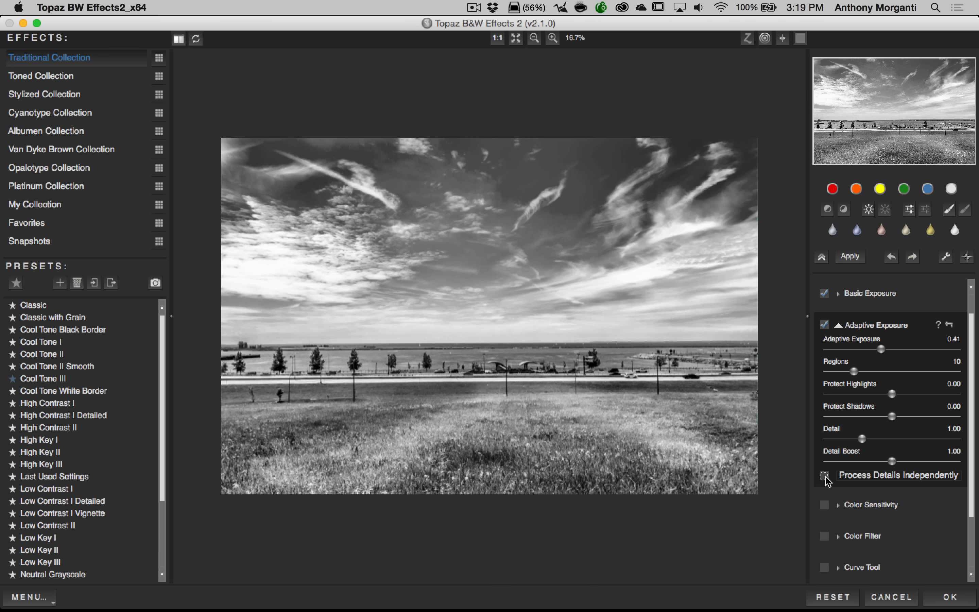
{"action": "left_click", "coordinate": [825, 477]}
{"action": "left_click", "coordinate": [825, 478]}
{"action": "left_click", "coordinate": [826, 478]}
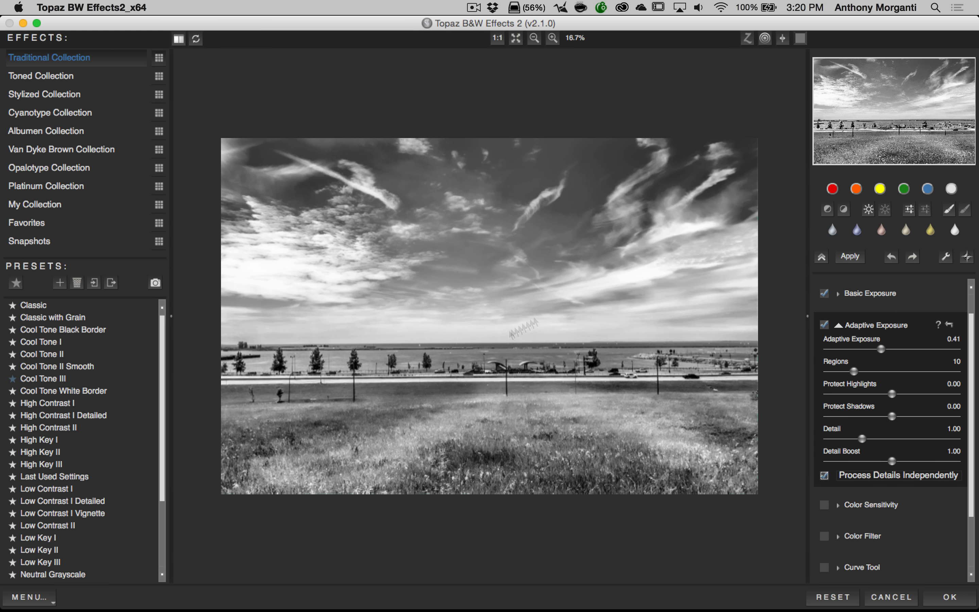
{"action": "left_click", "coordinate": [825, 476]}
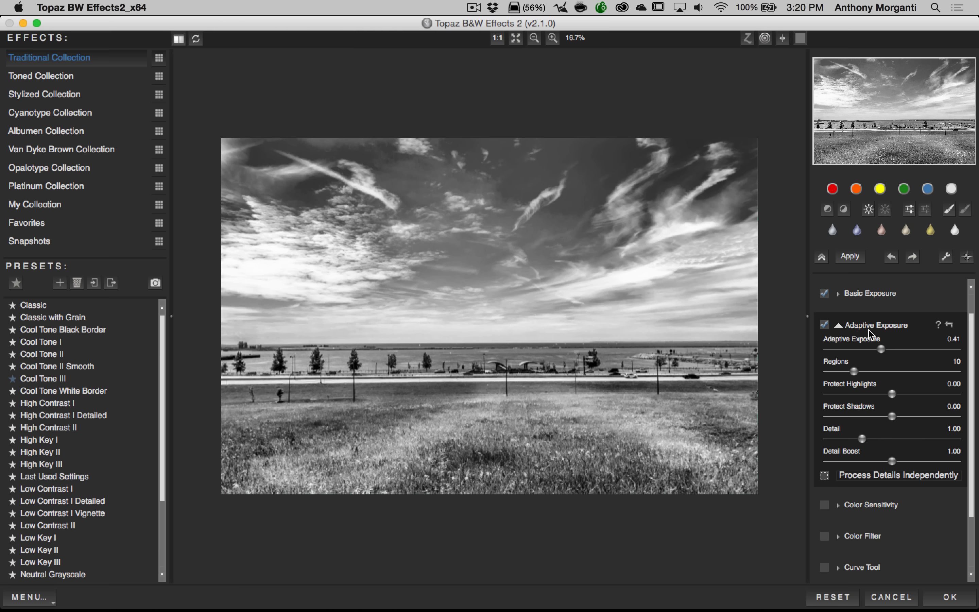
Compare the photo with and without Adaptive Exposure, leave it enabled, and collapse its settings.
{"action": "scroll", "coordinate": [869, 338], "scroll_direction": "up", "scroll_amount": 2}
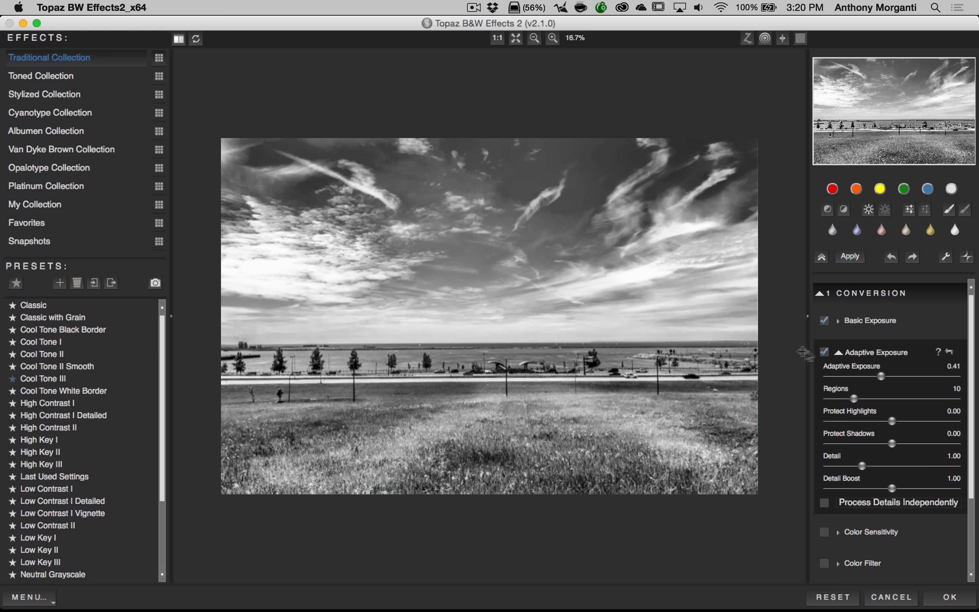
{"action": "left_click", "coordinate": [824, 353]}
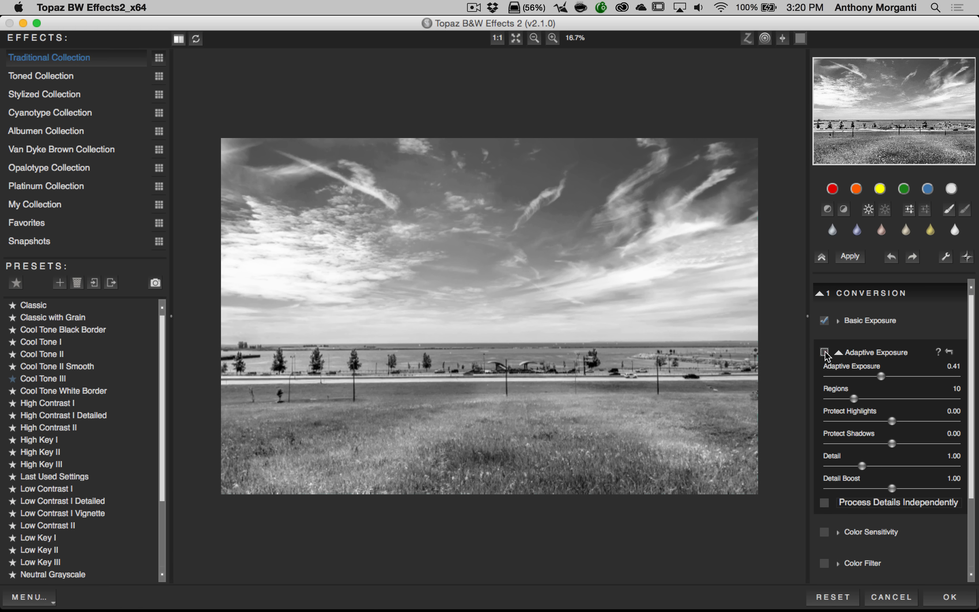
{"action": "left_click", "coordinate": [825, 353]}
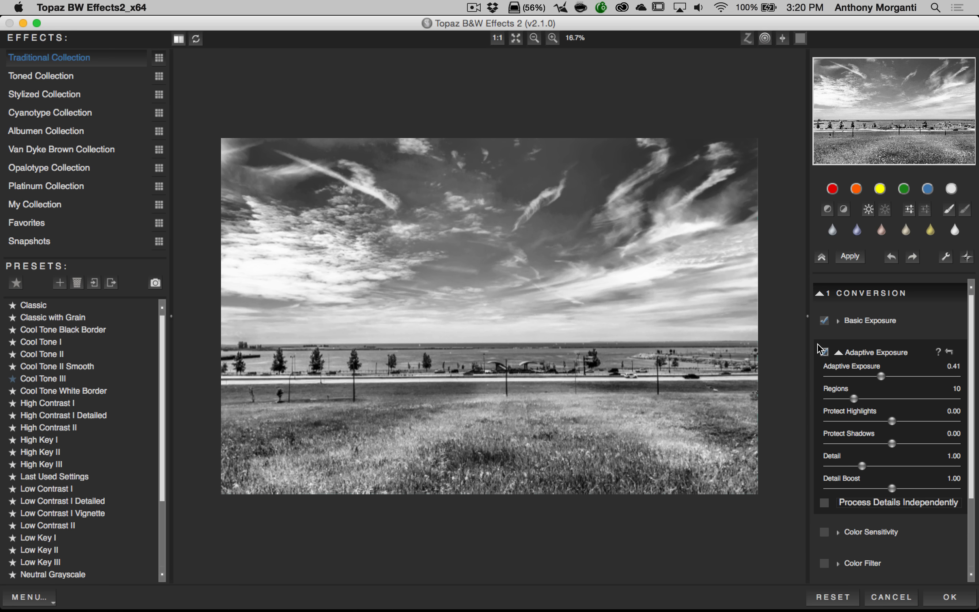
{"action": "left_click", "coordinate": [840, 353]}
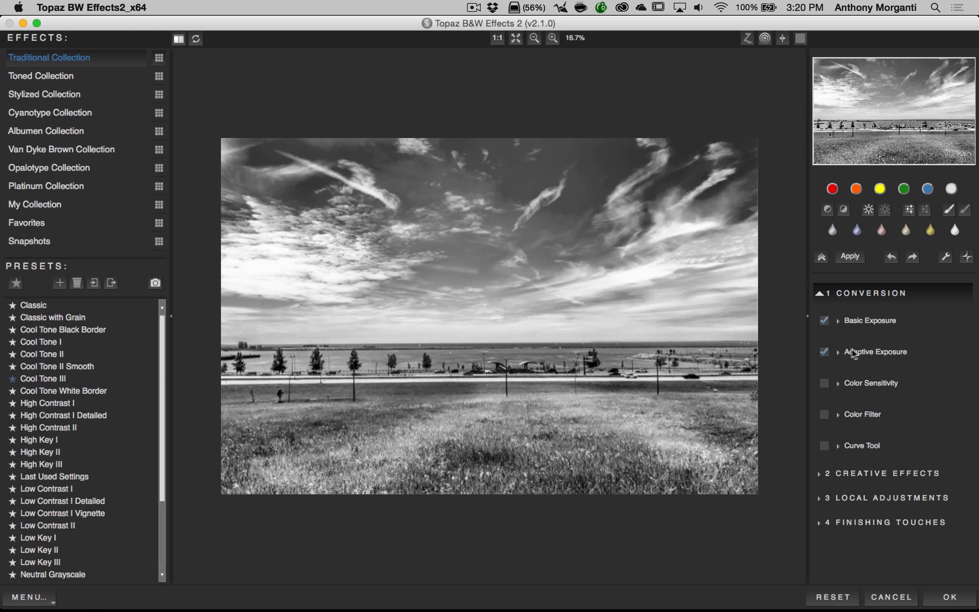
Try Color Sensitivity with Blue at 0.66, and reset Blue to its default.
{"action": "left_click", "coordinate": [839, 383]}
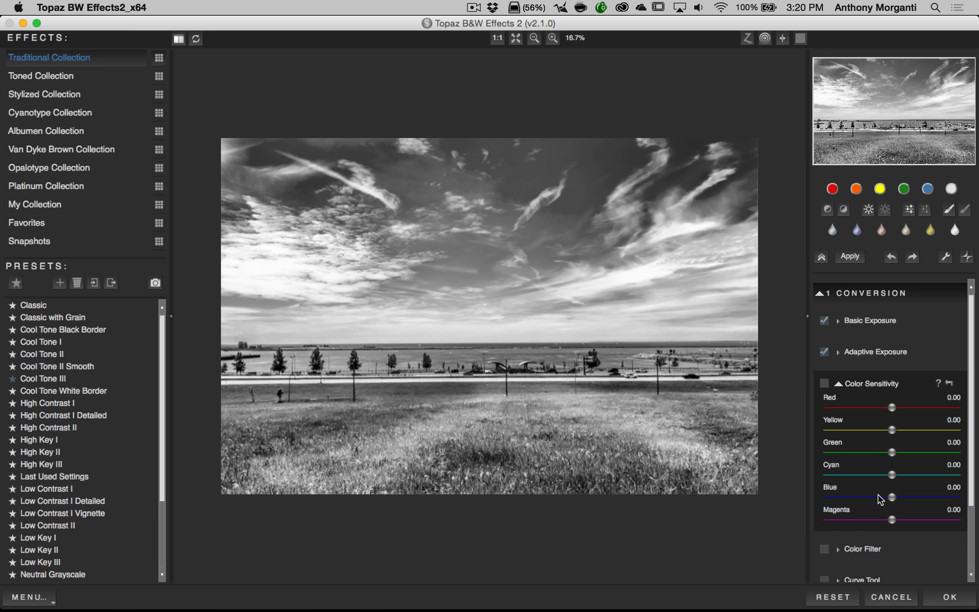
{"action": "left_click_drag", "start_coordinate": [893, 497], "coordinate": [932, 497]}
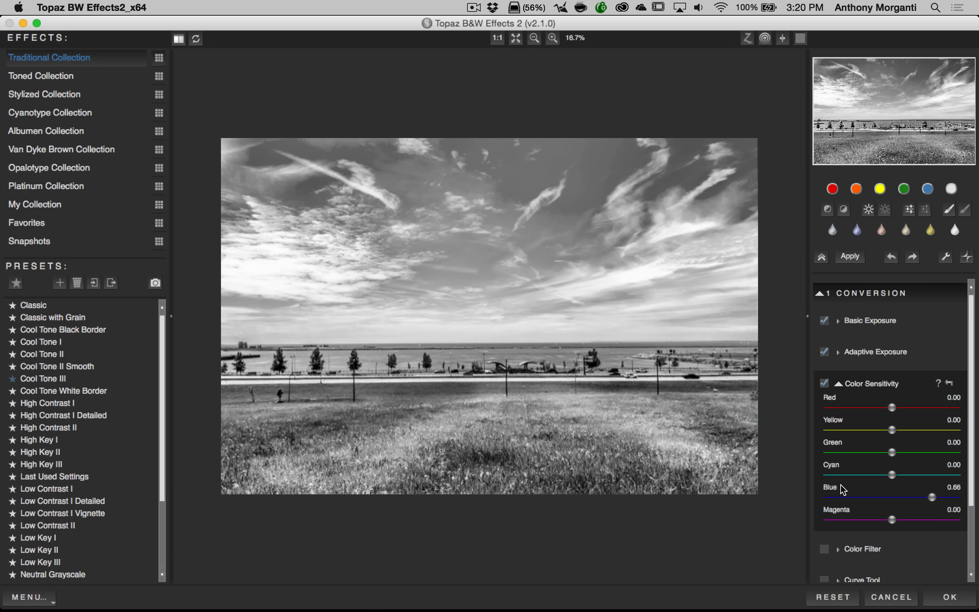
{"action": "double_click", "coordinate": [839, 490]}
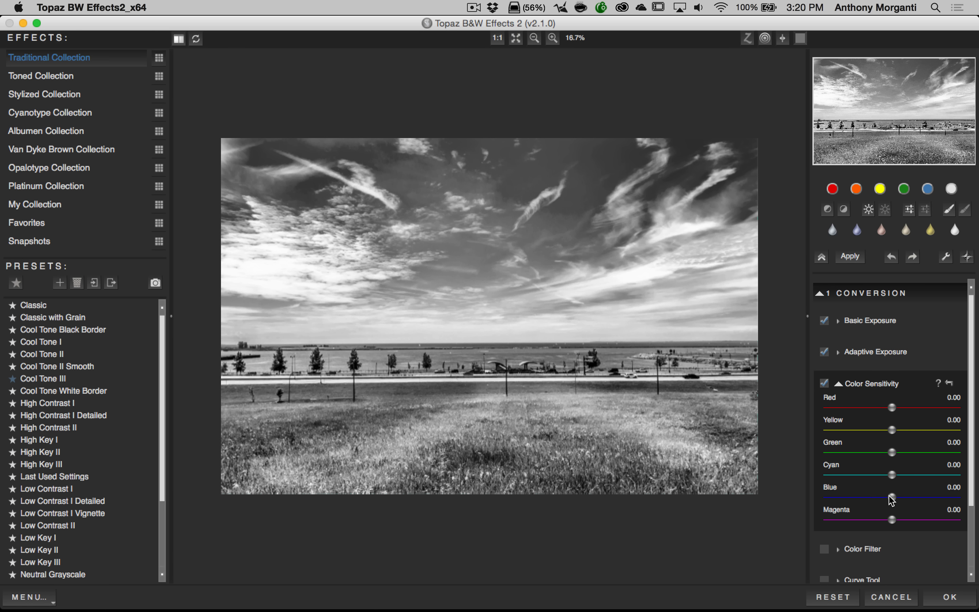
Set Color Sensitivity to Blue -0.10, Green -0.23 and Yellow 0.16.
{"action": "left_click_drag", "start_coordinate": [894, 497], "coordinate": [886, 499]}
{"action": "mouse_move", "coordinate": [893, 454]}
{"action": "left_mouse_down"}
{"action": "mouse_move", "coordinate": [907, 455]}
{"action": "mouse_move", "coordinate": [909, 432]}
{"action": "mouse_move", "coordinate": [880, 458]}
{"action": "left_mouse_up"}
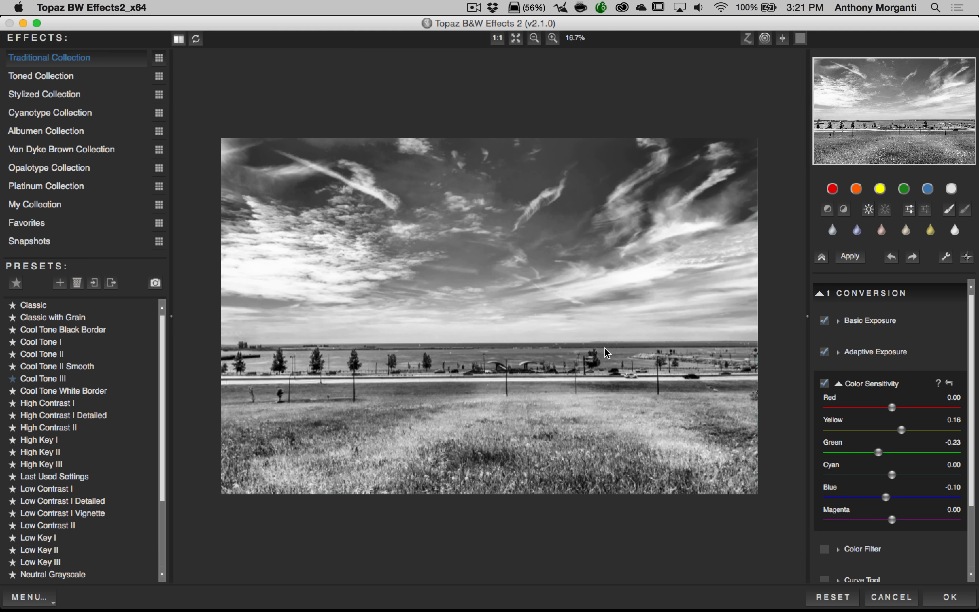
{"action": "left_click", "coordinate": [838, 384]}
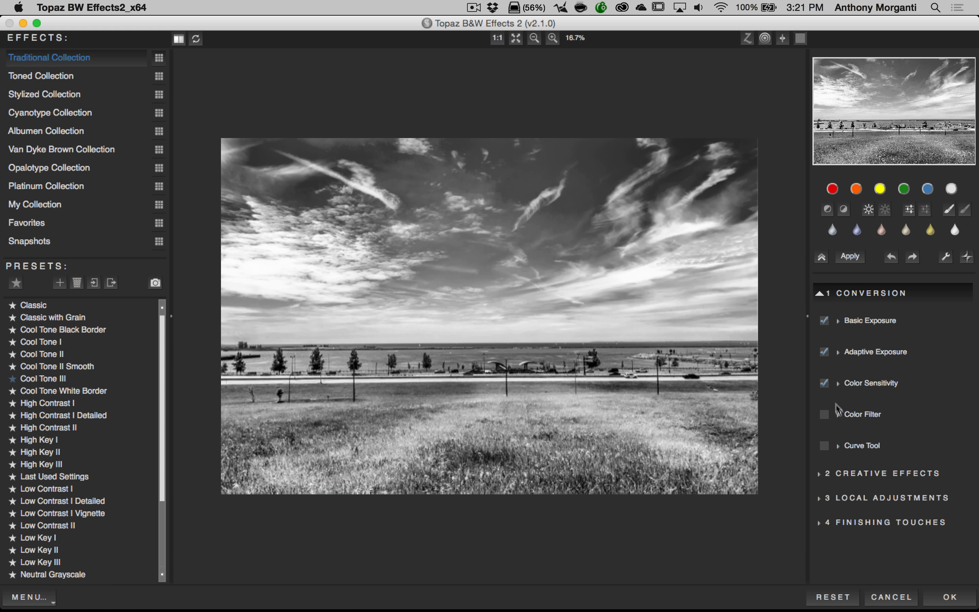
Compare the photo with and without Color Sensitivity, and leave it disabled.
{"action": "left_click", "coordinate": [825, 385]}
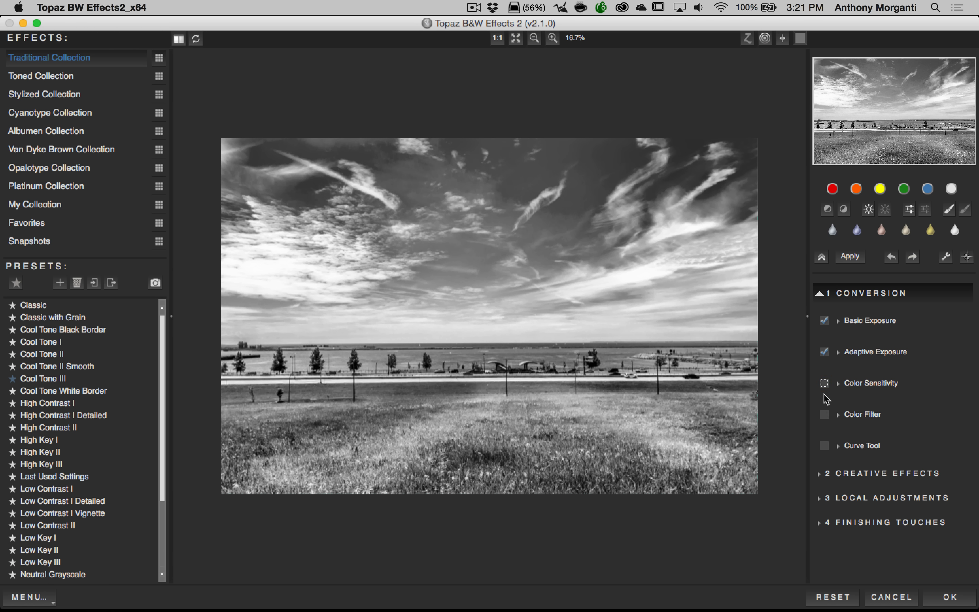
{"action": "left_click", "coordinate": [826, 384]}
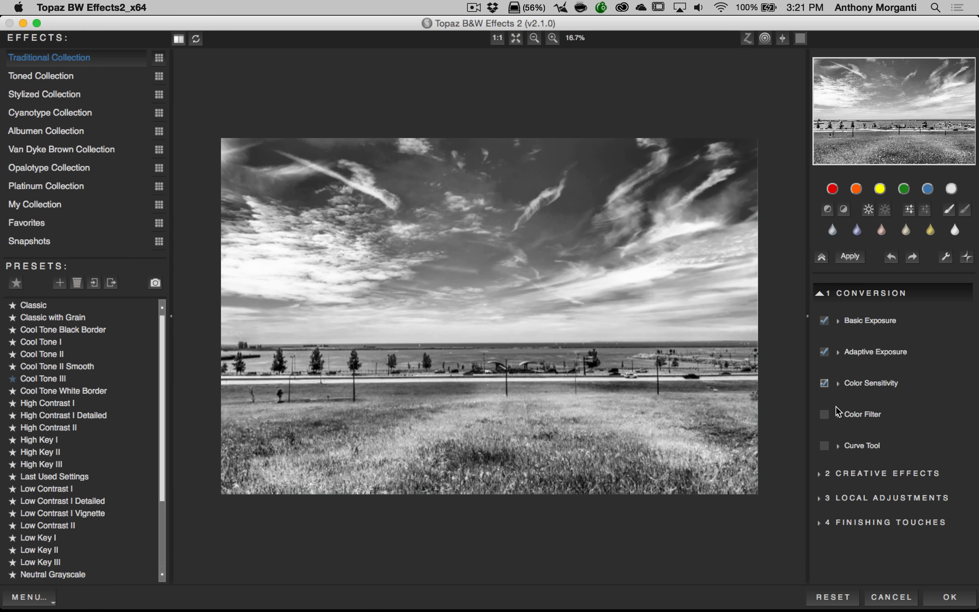
{"action": "left_click", "coordinate": [828, 386]}
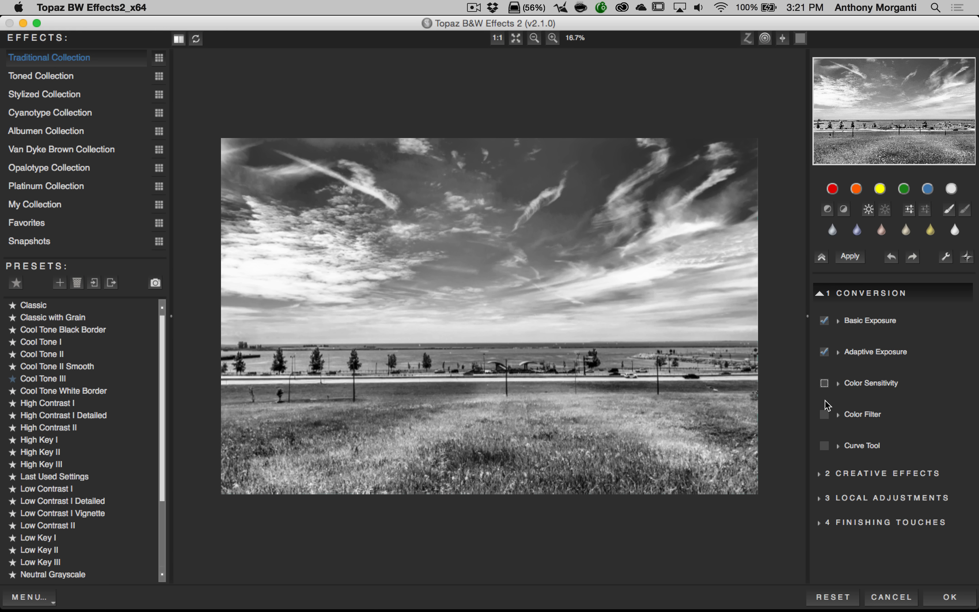
Try the red and yellow quick filters with the Color Filter settings expanded, and disable Color Filter.
{"action": "left_click", "coordinate": [838, 416]}
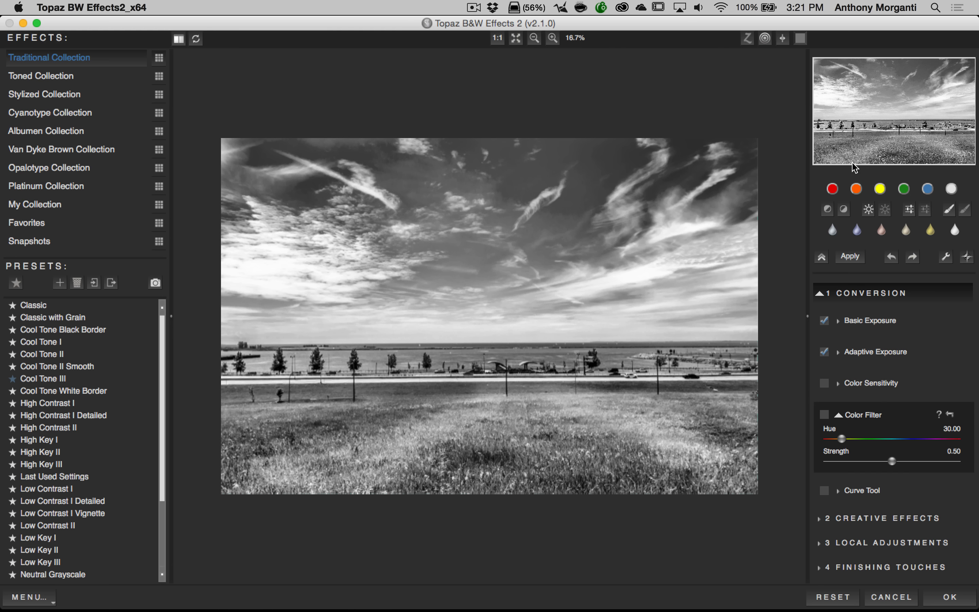
{"action": "left_click", "coordinate": [834, 190]}
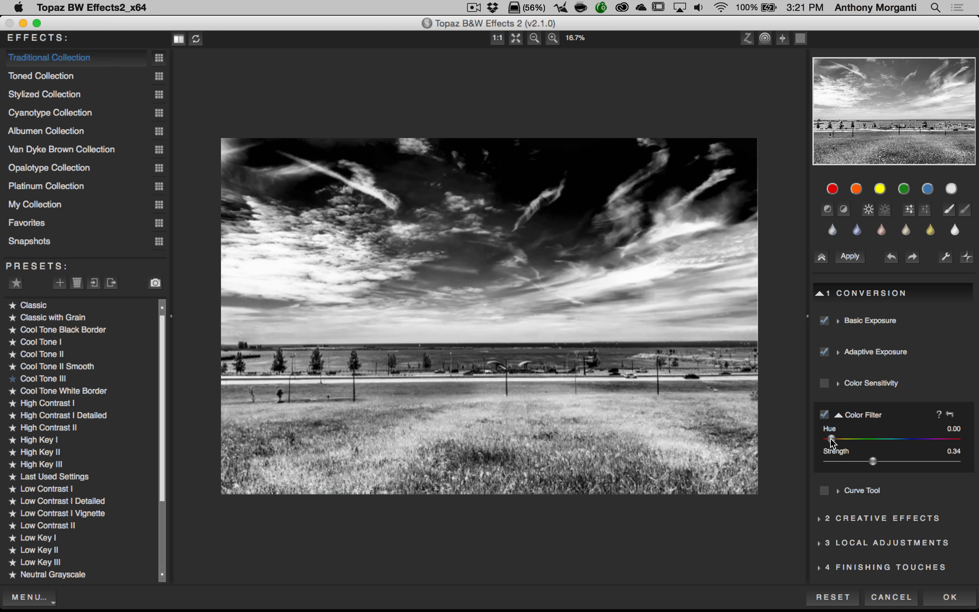
{"action": "left_click", "coordinate": [880, 189]}
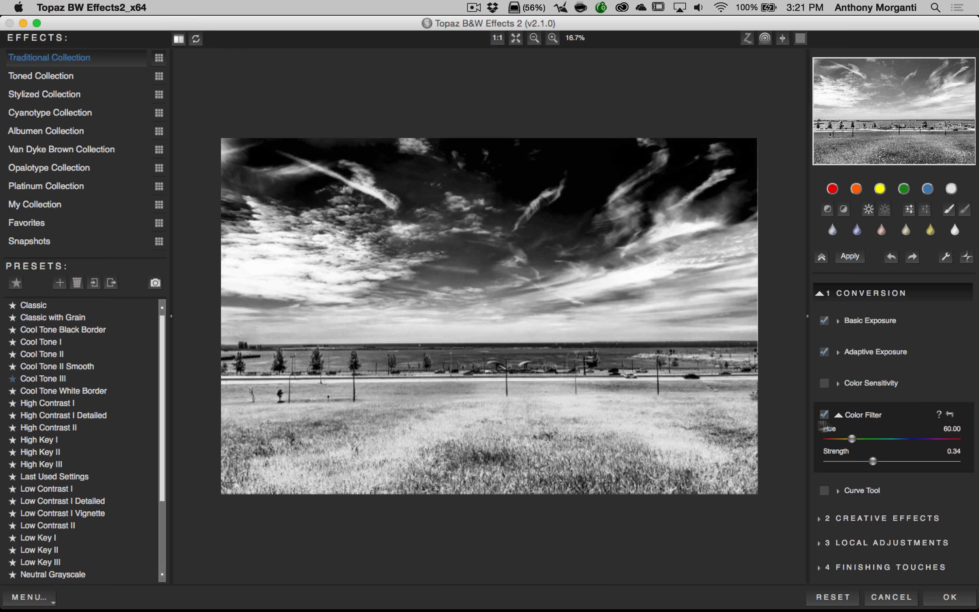
{"action": "left_click", "coordinate": [826, 415]}
{"action": "left_click", "coordinate": [839, 414]}
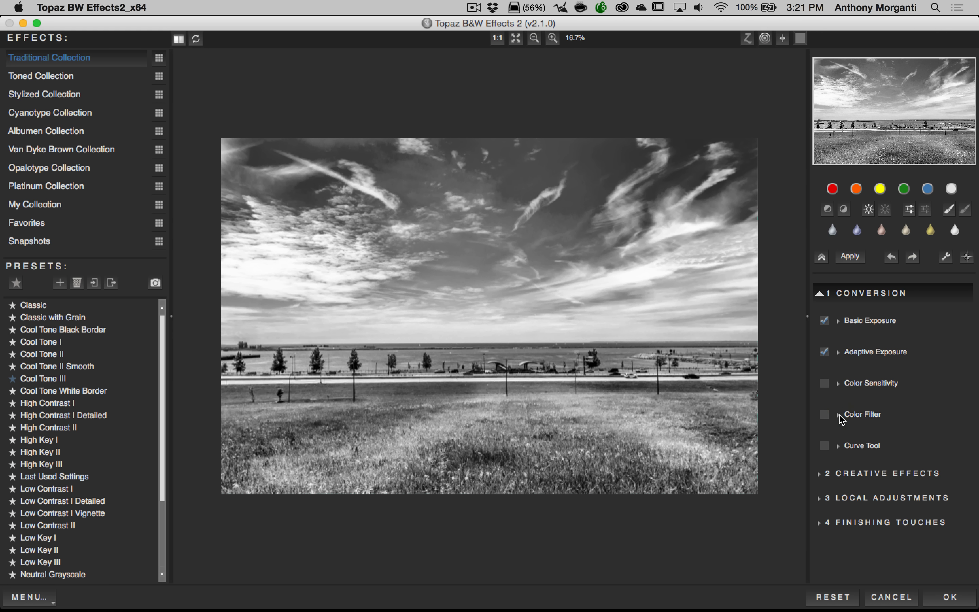
Try a two-point S-curve in the Curve Tool with lowered shadows and raised highlights, and remove both points.
{"action": "left_click", "coordinate": [839, 446]}
{"action": "scroll", "coordinate": [890, 402], "scroll_direction": "down", "scroll_amount": 3}
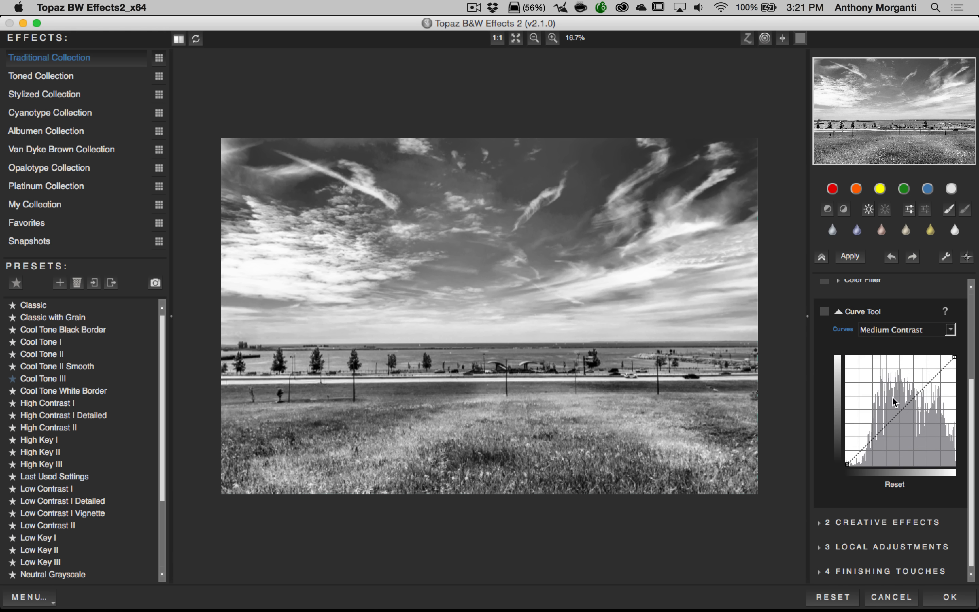
{"action": "left_click_drag", "start_coordinate": [882, 431], "coordinate": [881, 437]}
{"action": "left_click_drag", "start_coordinate": [917, 390], "coordinate": [920, 385]}
{"action": "left_click", "coordinate": [883, 438]}
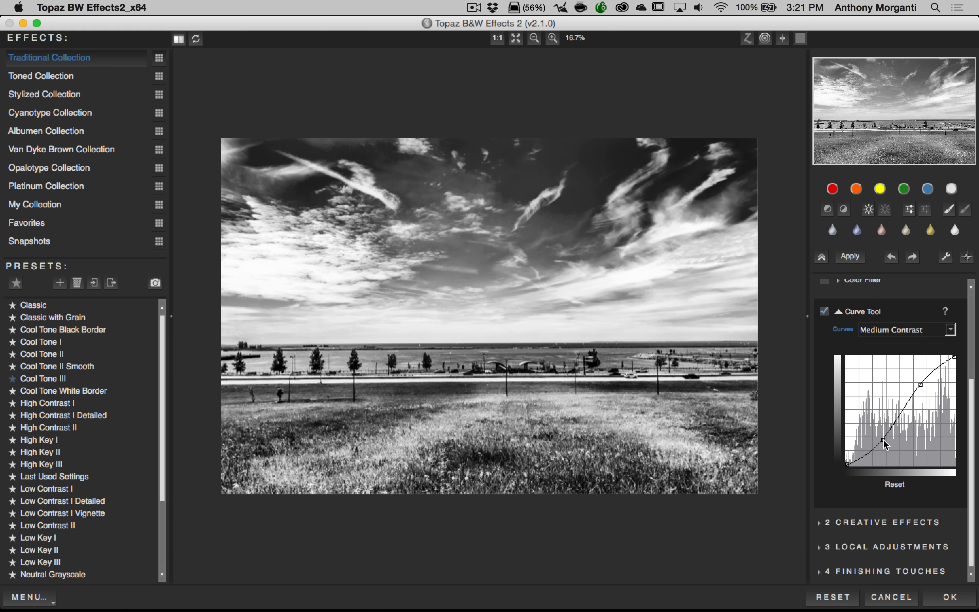
{"action": "left_click_drag", "start_coordinate": [883, 440], "coordinate": [712, 450]}
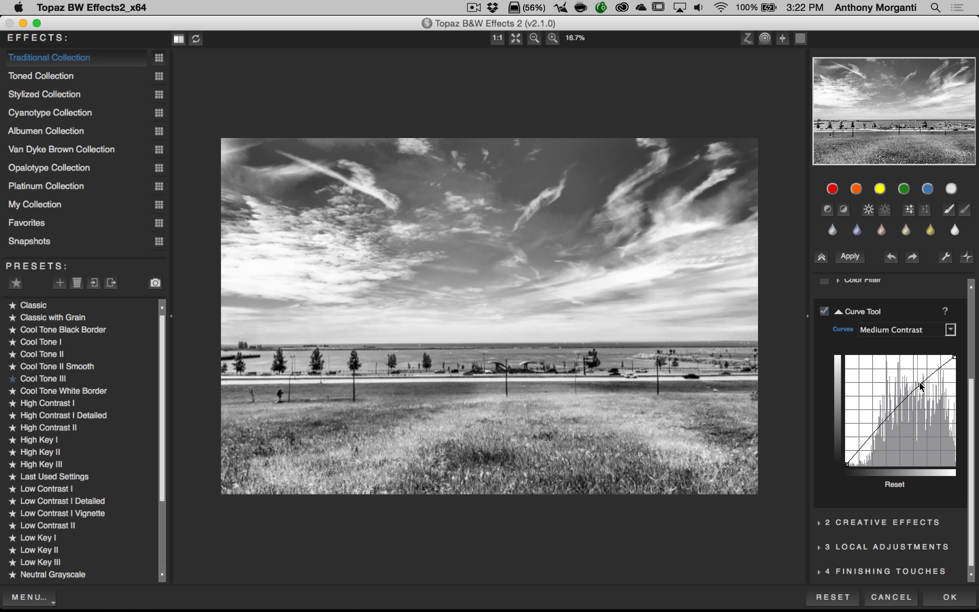
{"action": "left_click_drag", "start_coordinate": [921, 386], "coordinate": [732, 394]}
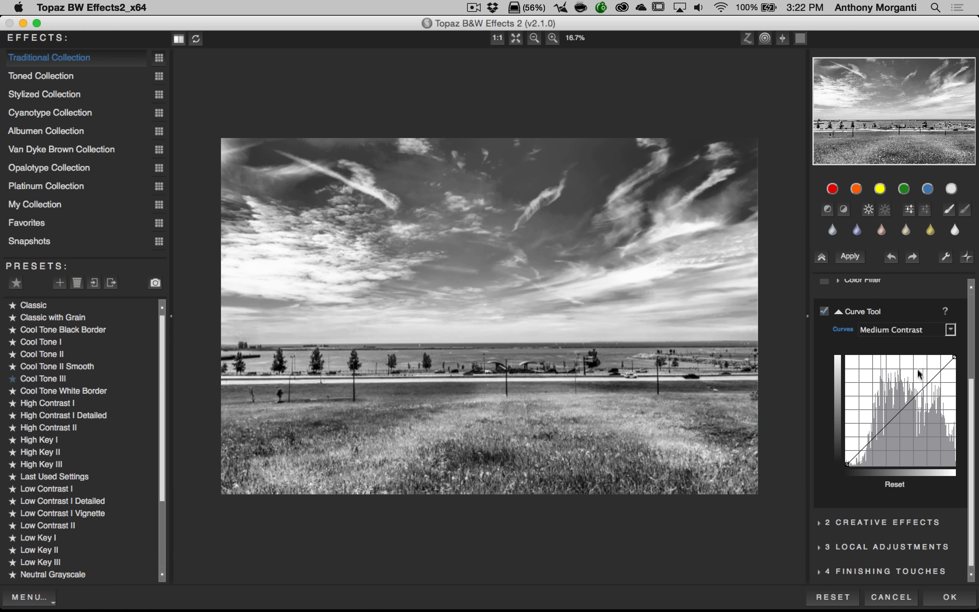
Try the Darker, Lighter and Light Contrast curve presets, and disable and collapse the Curve Tool.
{"action": "scroll", "coordinate": [893, 351], "scroll_direction": "up", "scroll_amount": 3}
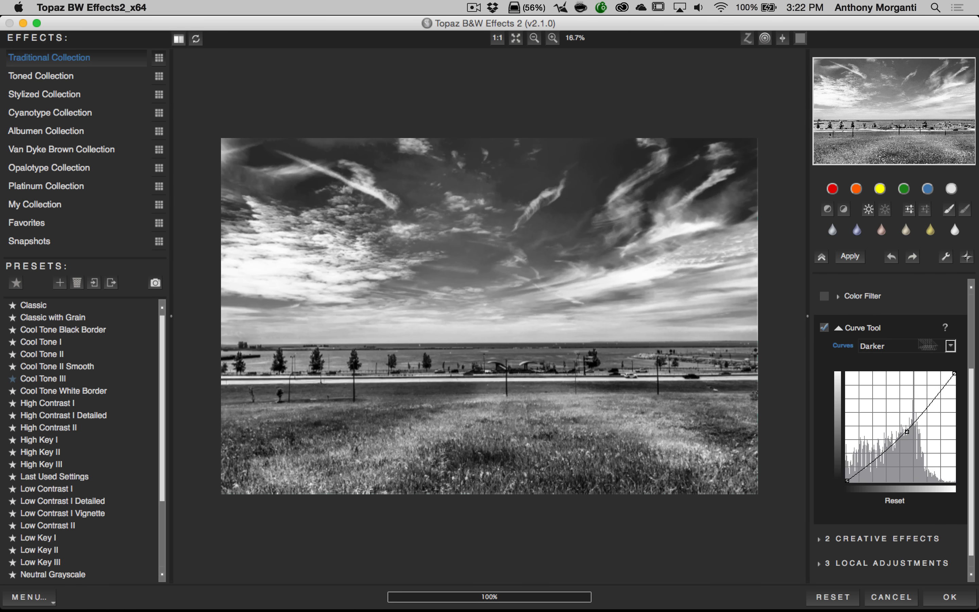
{"action": "scroll", "coordinate": [928, 345], "scroll_direction": "up", "scroll_amount": 1}
{"action": "left_click", "coordinate": [931, 345]}
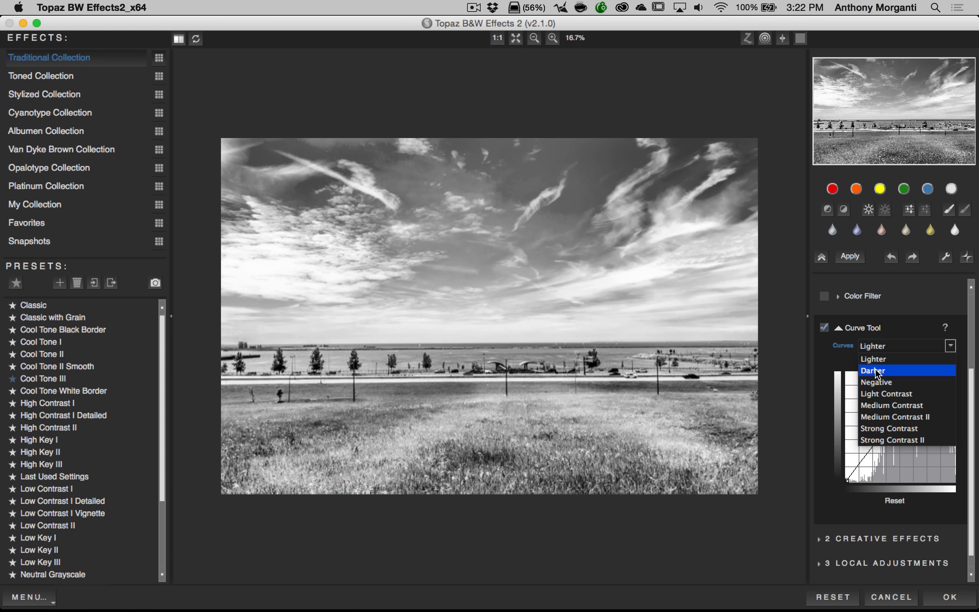
{"action": "left_click", "coordinate": [884, 399]}
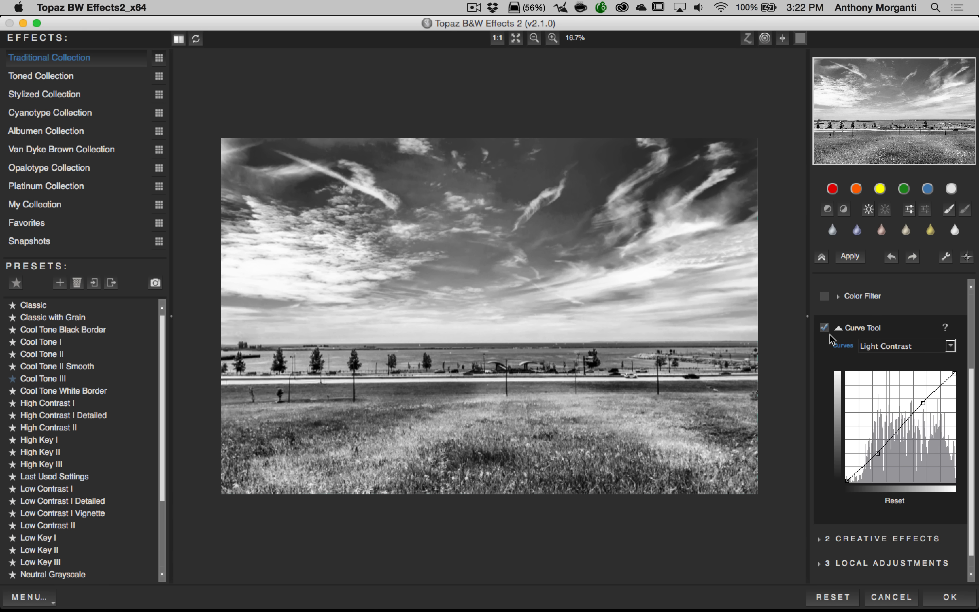
{"action": "left_click", "coordinate": [951, 346]}
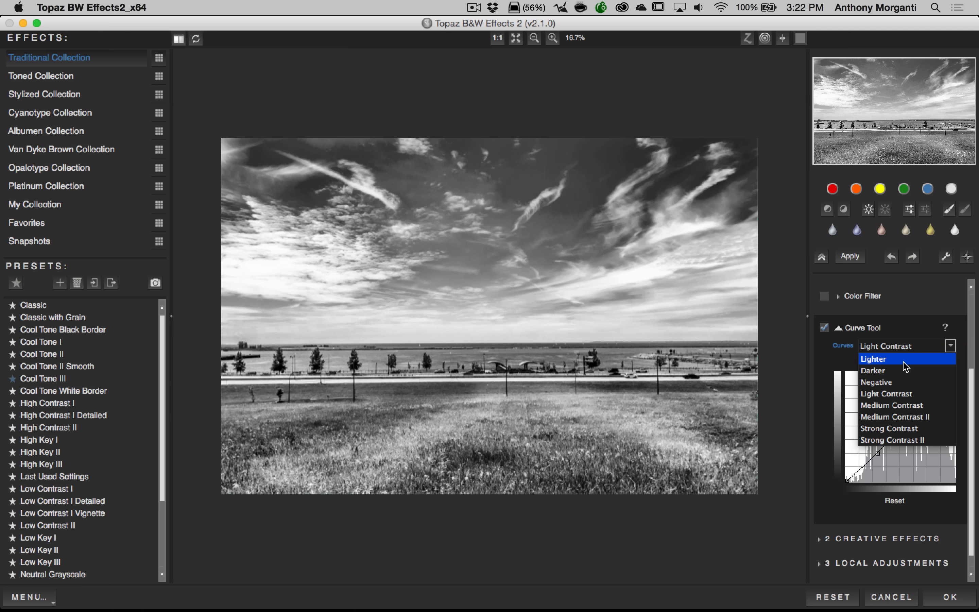
{"action": "left_click", "coordinate": [898, 349]}
{"action": "left_click", "coordinate": [824, 328]}
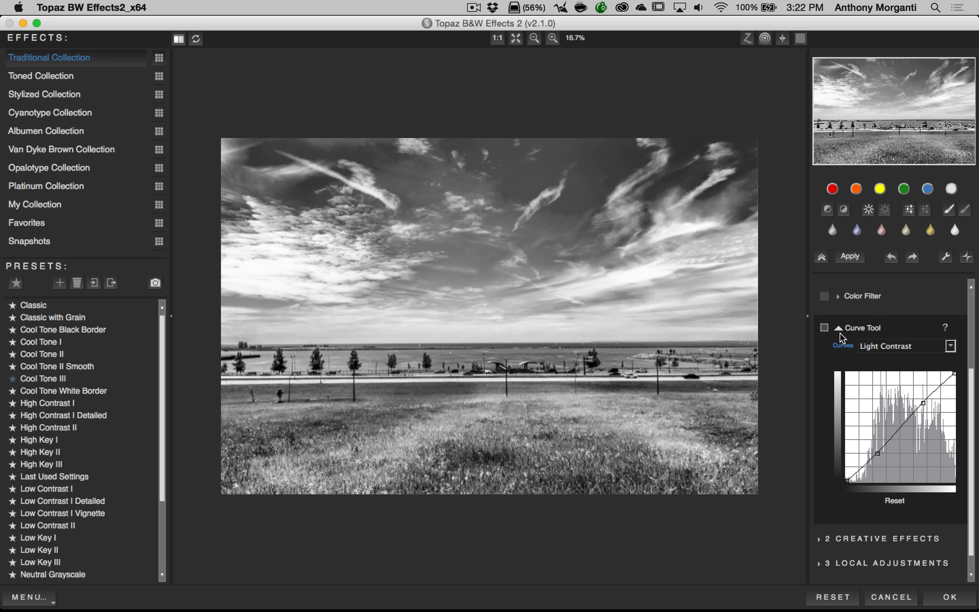
{"action": "left_click", "coordinate": [840, 330]}
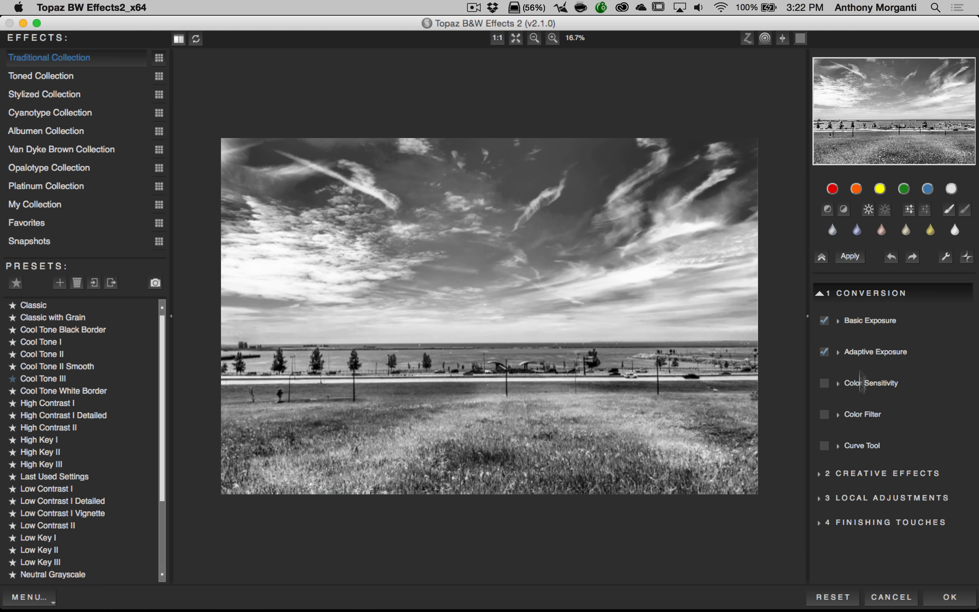
Try the Simplify creative effect with Simplify Size 0.96 and Feature Boost 7, and disable it.
{"action": "left_click", "coordinate": [820, 295]}
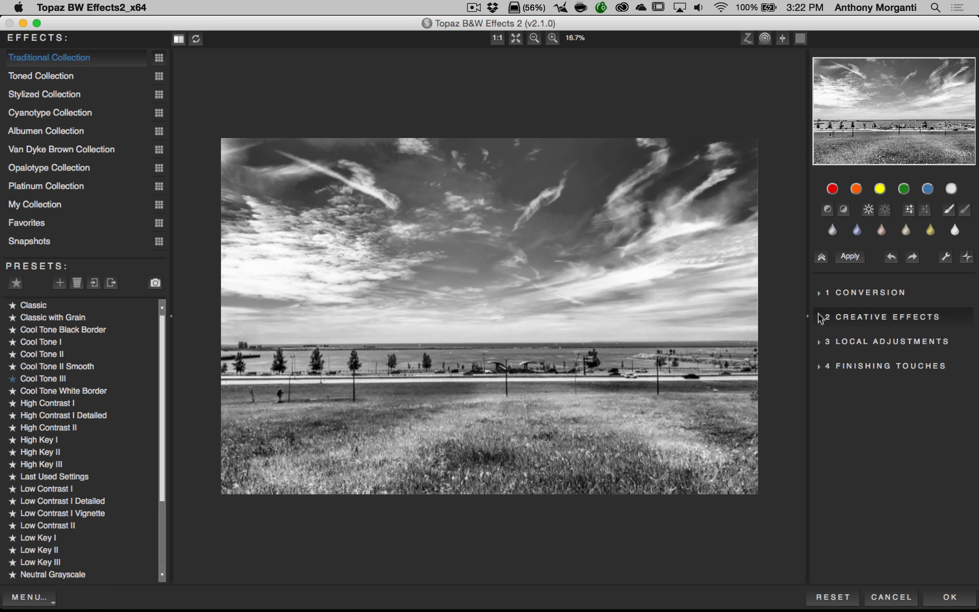
{"action": "left_click", "coordinate": [822, 319]}
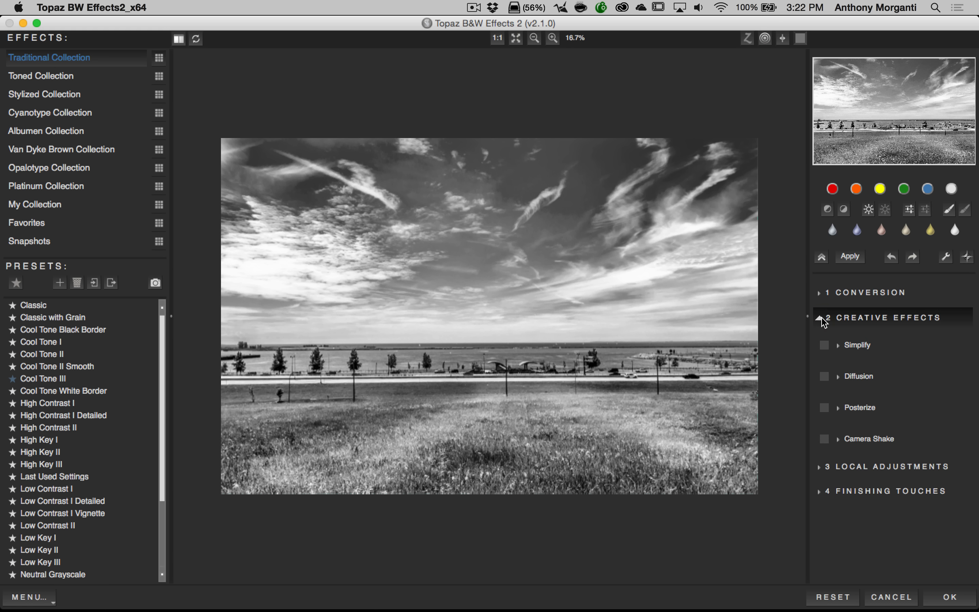
{"action": "left_click", "coordinate": [837, 346]}
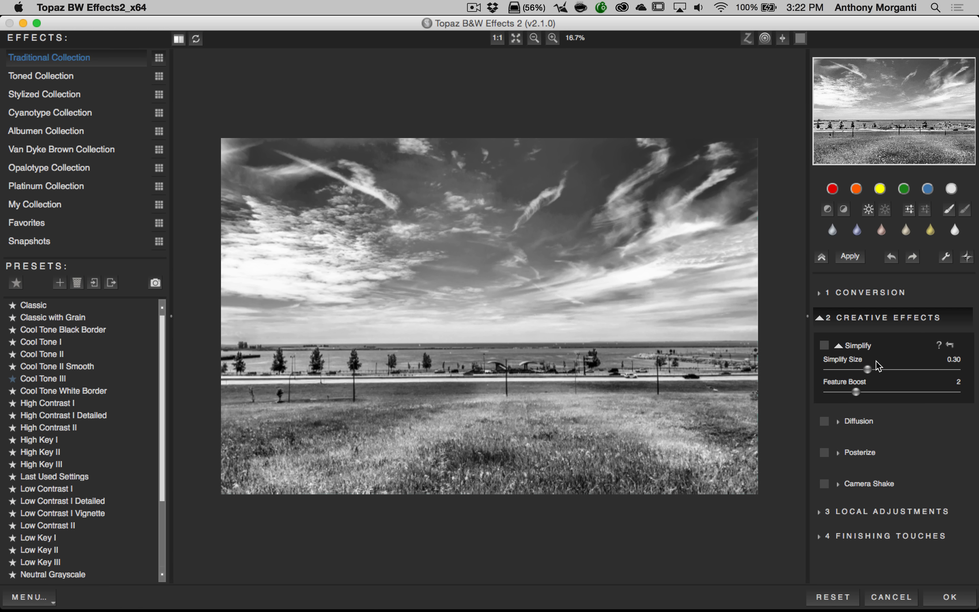
{"action": "left_click_drag", "start_coordinate": [869, 372], "coordinate": [951, 372]}
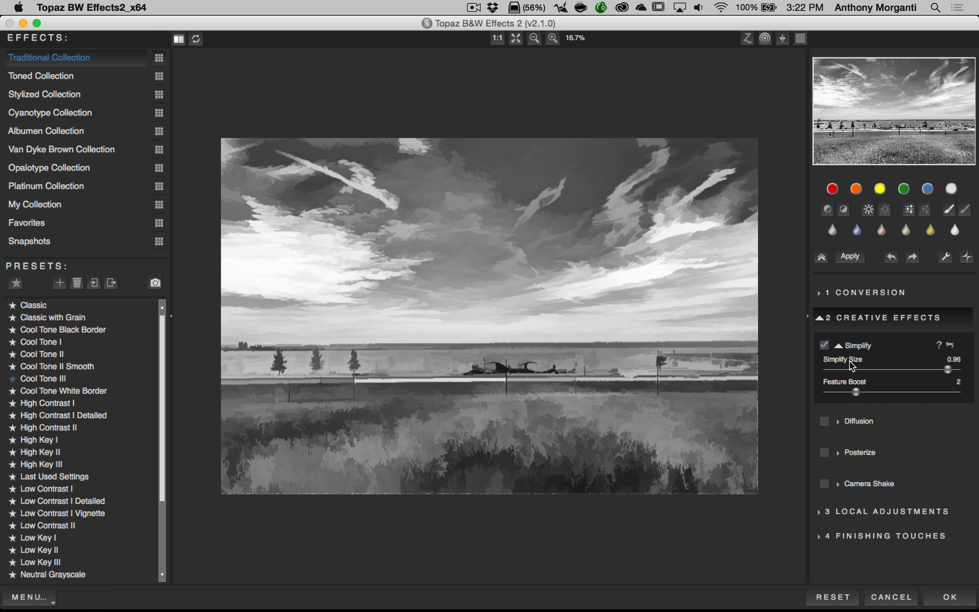
{"action": "left_click_drag", "start_coordinate": [858, 396], "coordinate": [922, 398]}
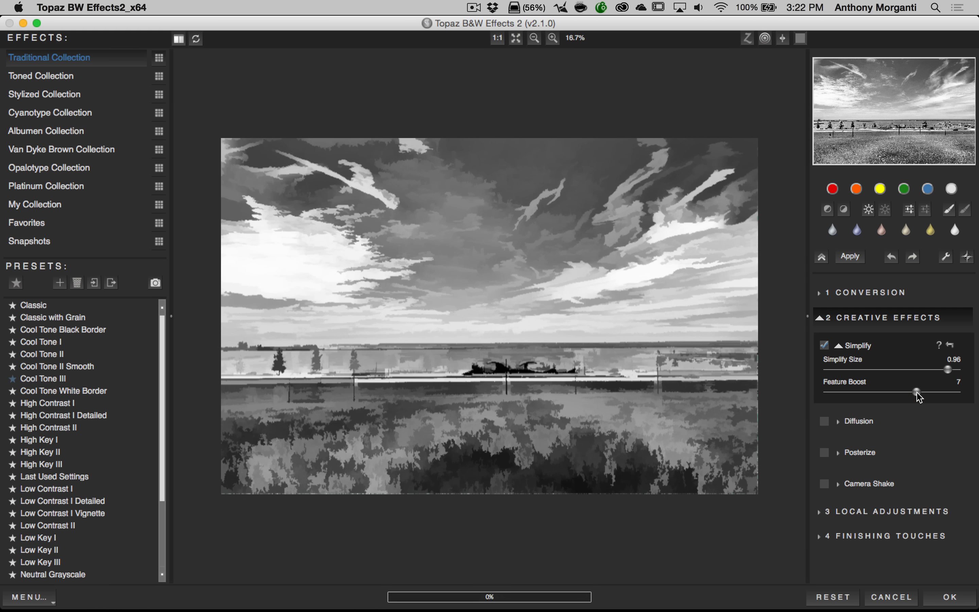
{"action": "left_click", "coordinate": [825, 346]}
{"action": "left_click", "coordinate": [839, 345]}
Try the Diffusion creative effect with Softness 0.90 and Diffusion 0.46, and disable and collapse it.
{"action": "left_click", "coordinate": [839, 376]}
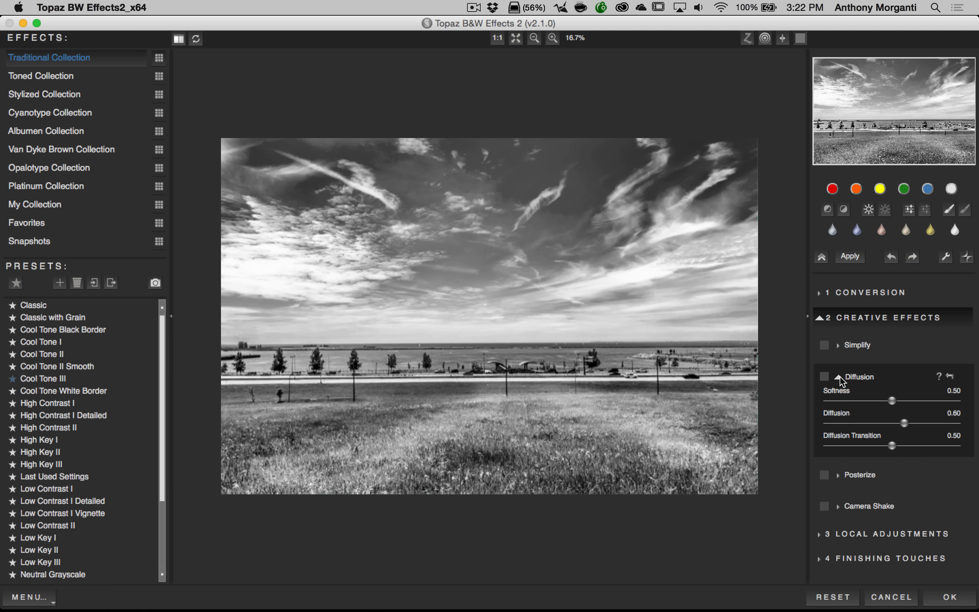
{"action": "left_click_drag", "start_coordinate": [892, 401], "coordinate": [941, 399]}
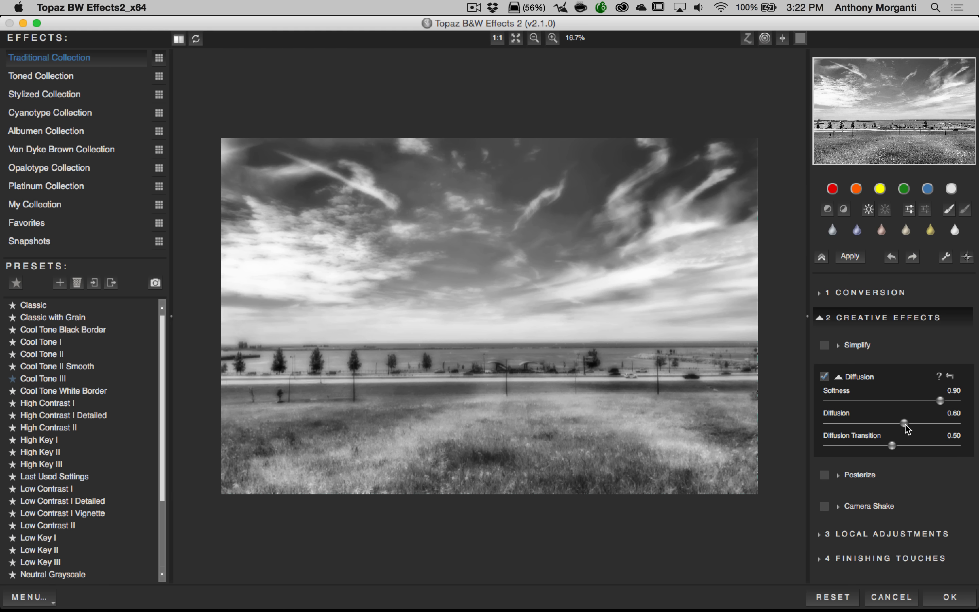
{"action": "mouse_move", "coordinate": [904, 423]}
{"action": "left_mouse_down"}
{"action": "mouse_move", "coordinate": [874, 424]}
{"action": "mouse_move", "coordinate": [920, 428]}
{"action": "left_mouse_up"}
{"action": "left_click", "coordinate": [824, 377]}
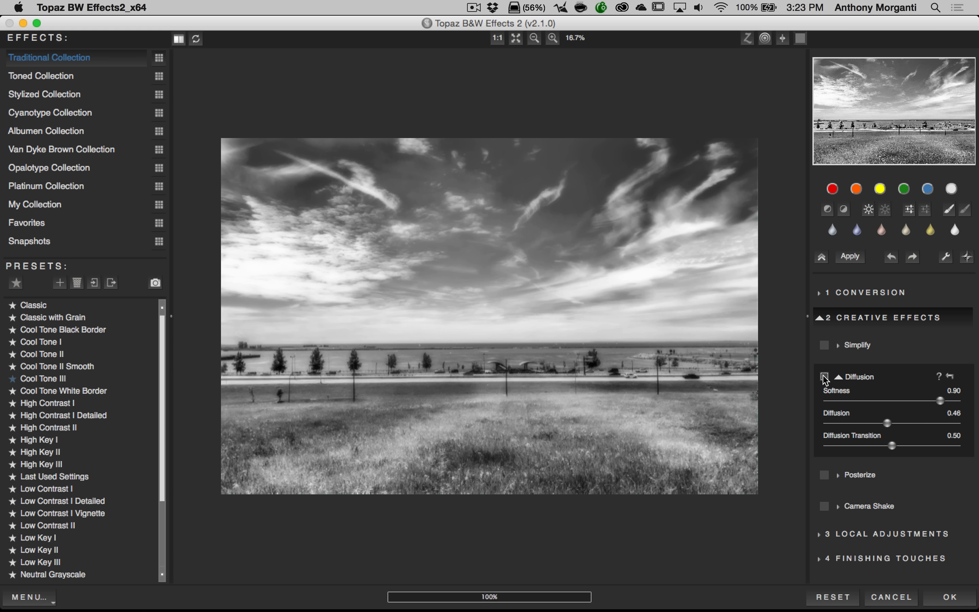
{"action": "left_click", "coordinate": [838, 377]}
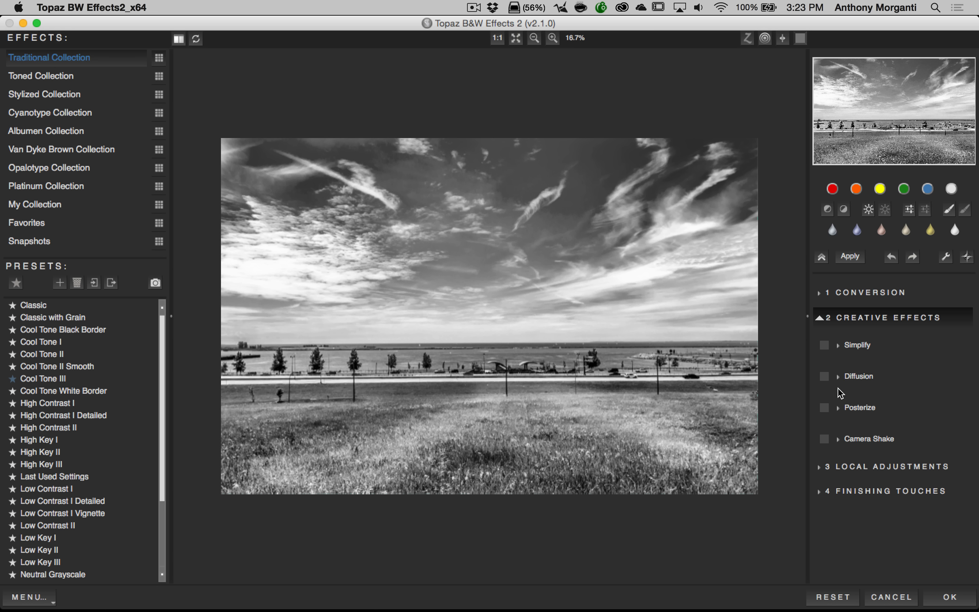
Try the Posterize creative effect at Depth 7, 4 and 5, and disable and collapse it.
{"action": "left_click", "coordinate": [838, 408]}
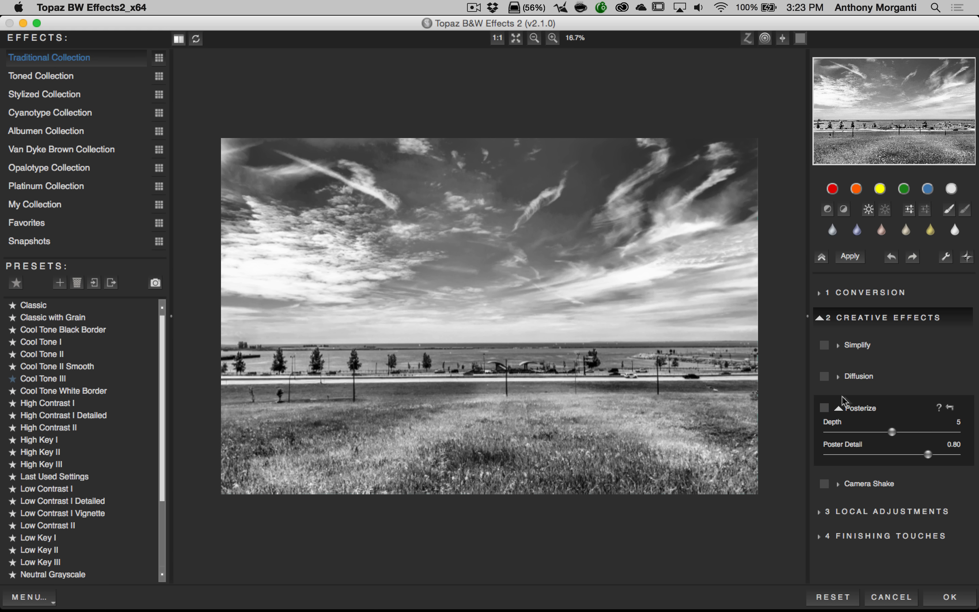
{"action": "left_click_drag", "start_coordinate": [912, 433], "coordinate": [934, 432]}
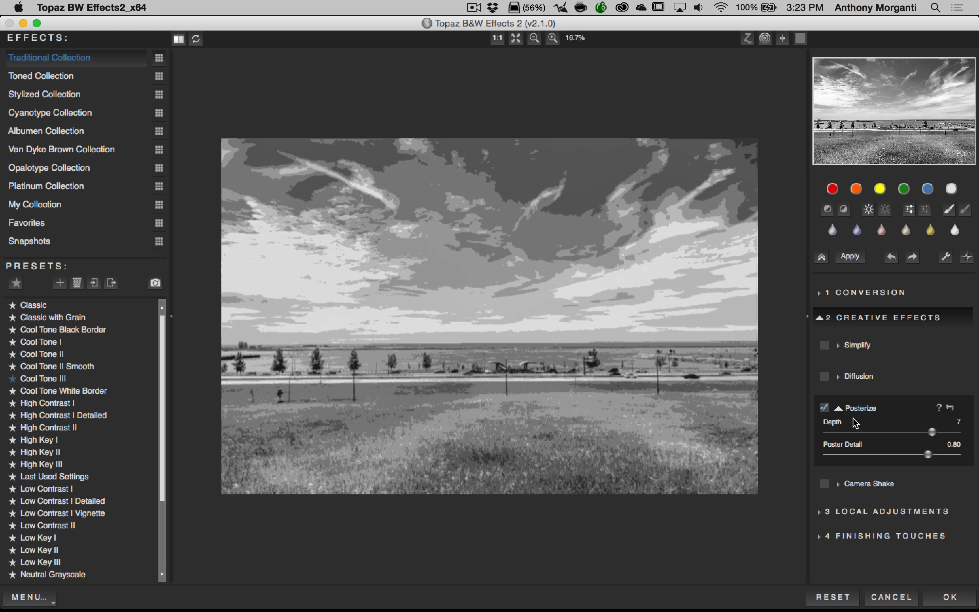
{"action": "left_click_drag", "start_coordinate": [933, 432], "coordinate": [872, 433]}
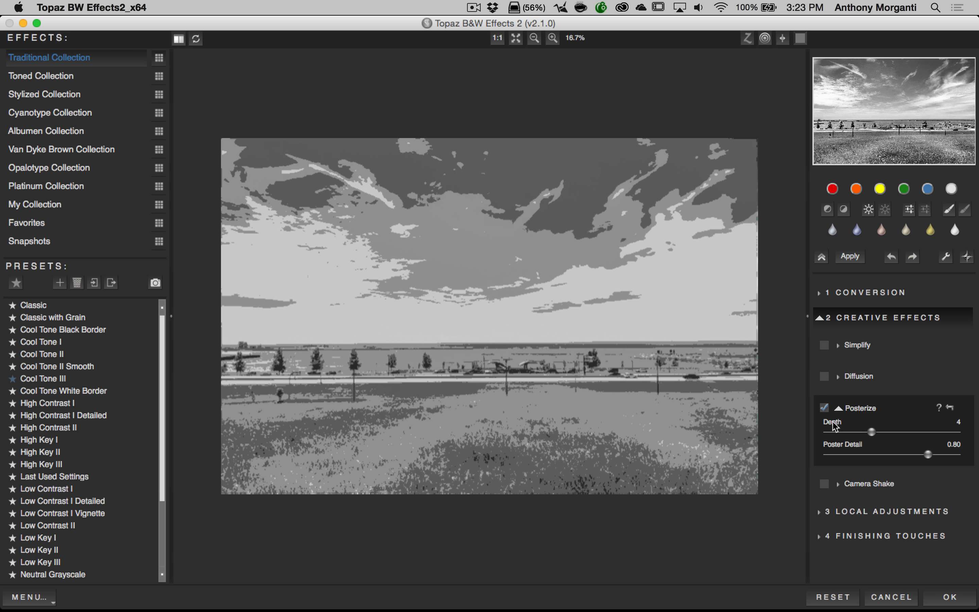
{"action": "key", "text": "Right"}
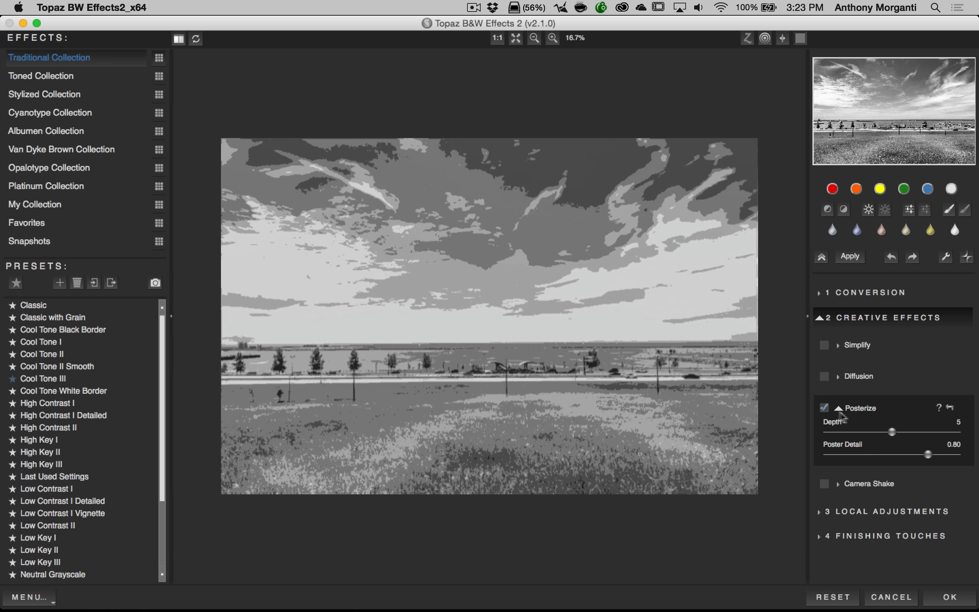
{"action": "left_click", "coordinate": [823, 410]}
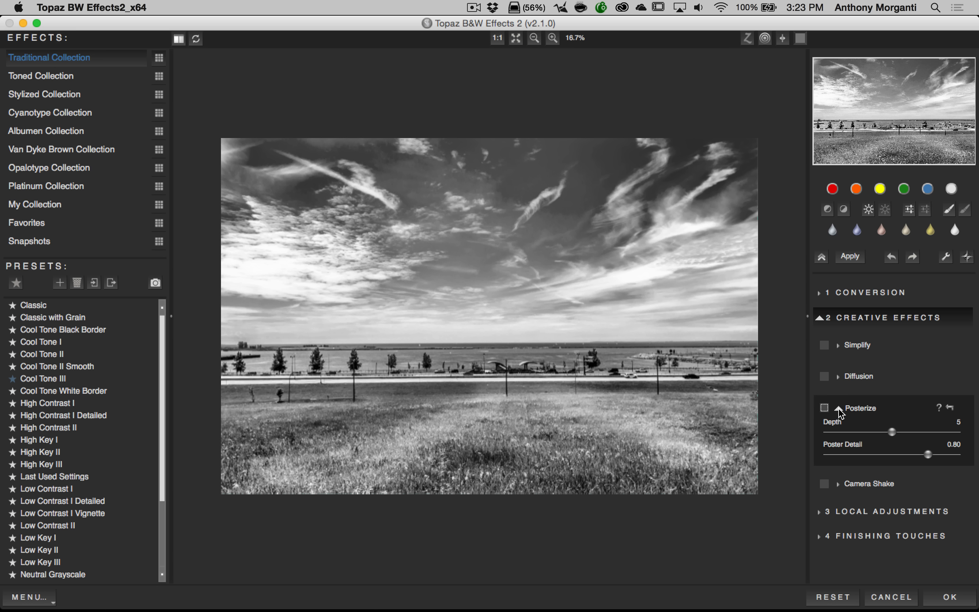
{"action": "left_click", "coordinate": [839, 409]}
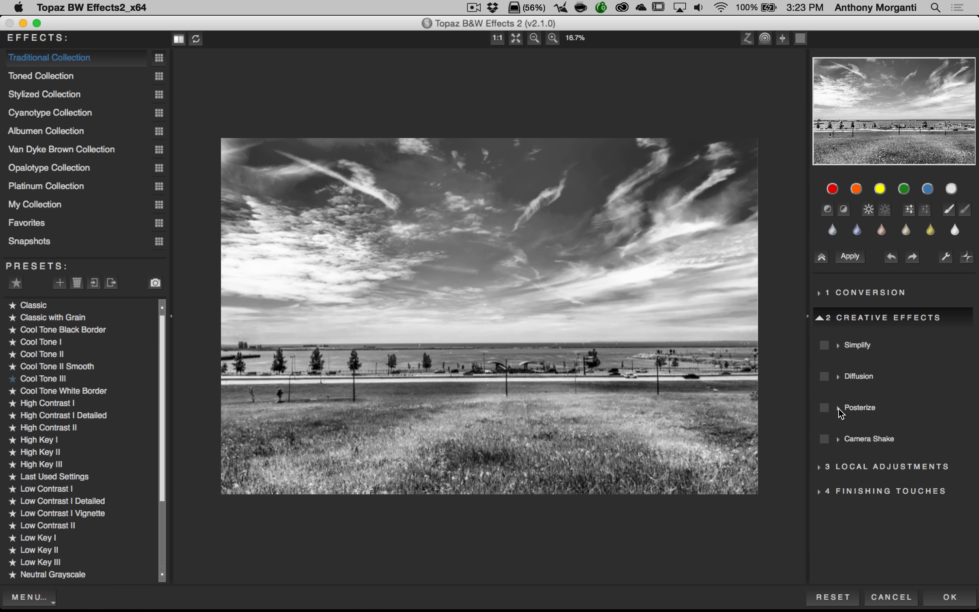
Try the Camera Shake creative effect with Camera Shake 18 and Camera Shake Angle 322, and disable and collapse it.
{"action": "left_click", "coordinate": [839, 440]}
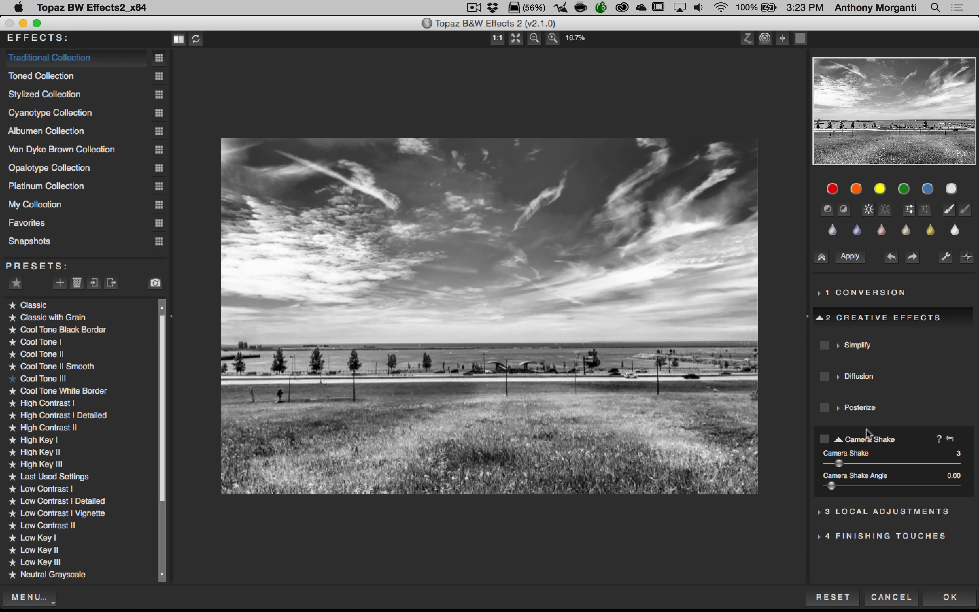
{"action": "left_click_drag", "start_coordinate": [843, 467], "coordinate": [941, 487]}
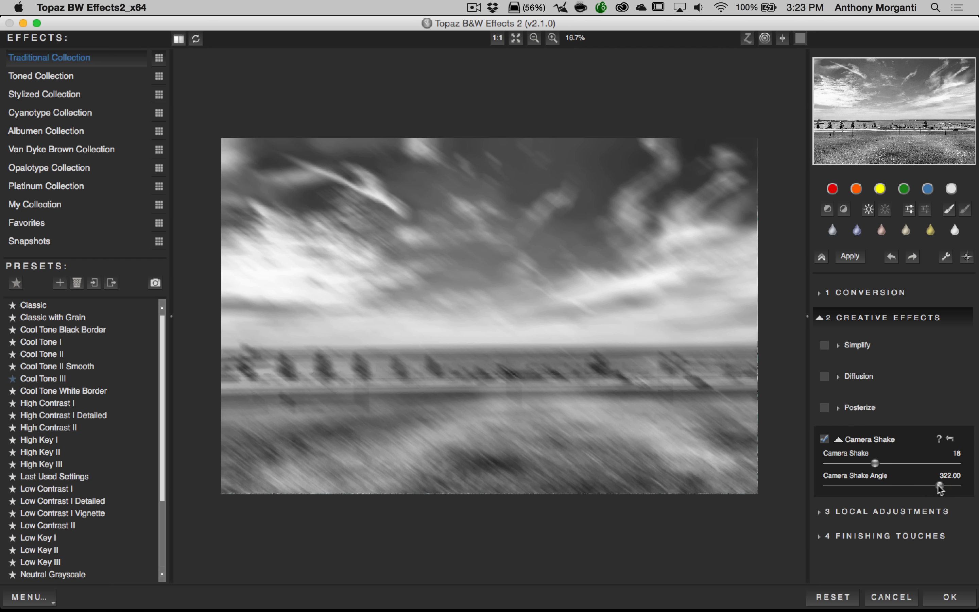
{"action": "left_click", "coordinate": [824, 439]}
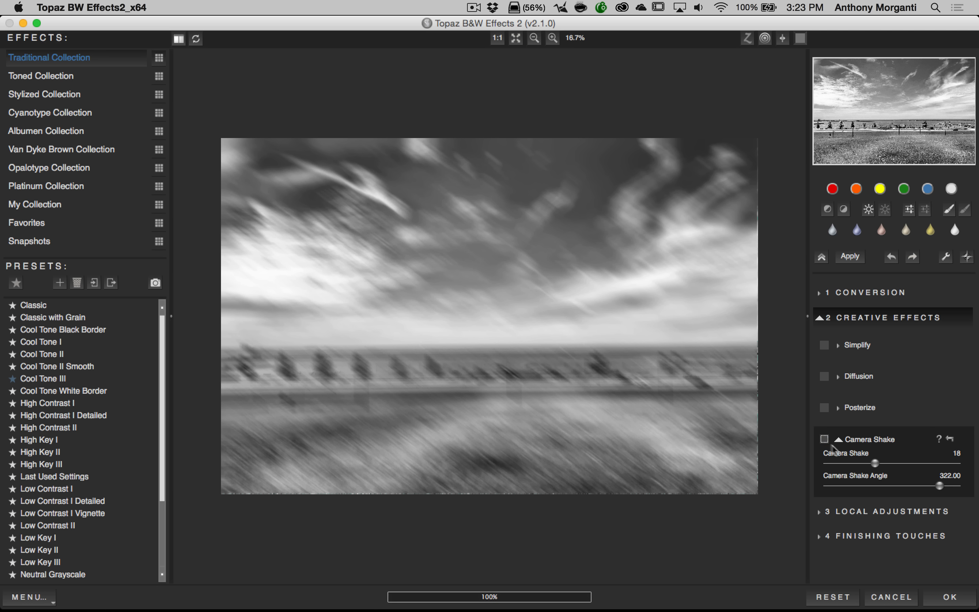
{"action": "left_click", "coordinate": [838, 440]}
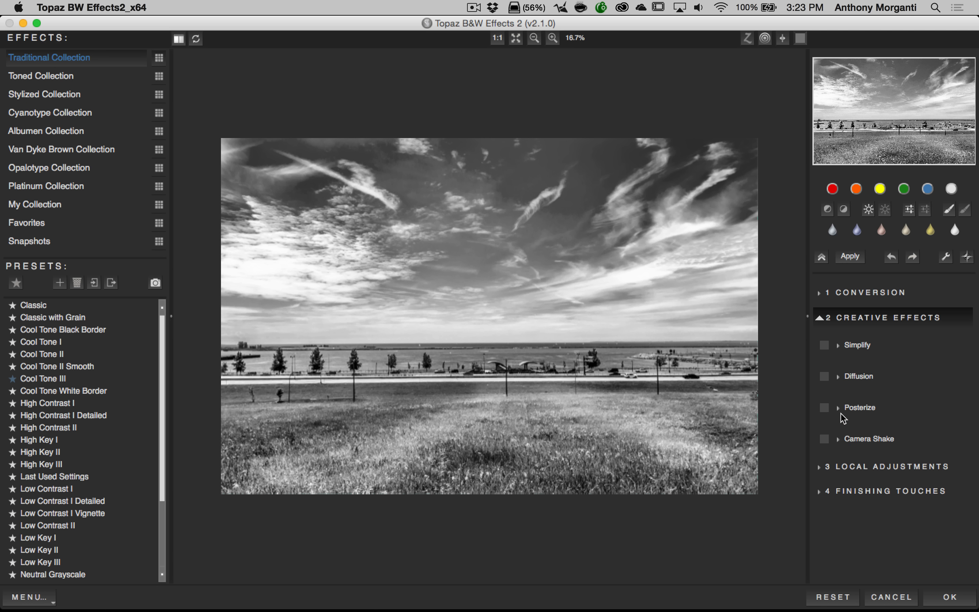
Collapse Creative Effects, expand Local Adjustments and hide the preview thumbnail to make room for its settings.
{"action": "left_click", "coordinate": [822, 318]}
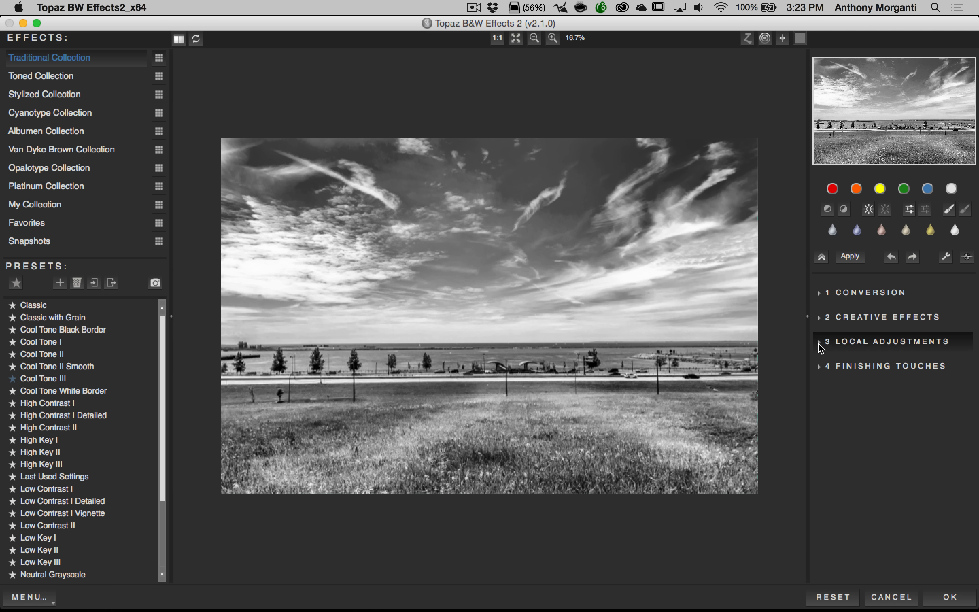
{"action": "left_click", "coordinate": [819, 344]}
{"action": "scroll", "coordinate": [844, 333], "scroll_direction": "down", "scroll_amount": 4}
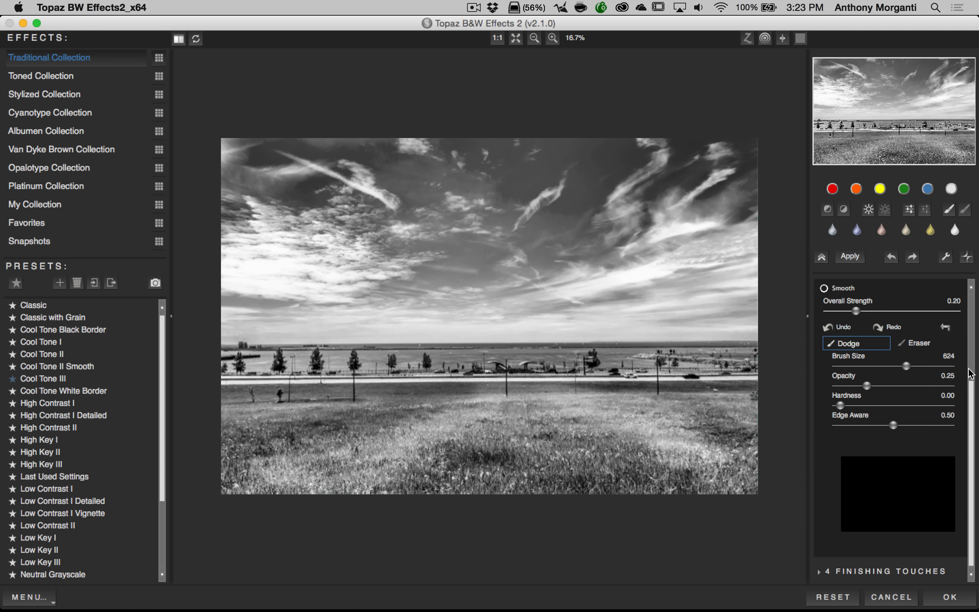
{"action": "left_click_drag", "start_coordinate": [974, 392], "coordinate": [973, 335]}
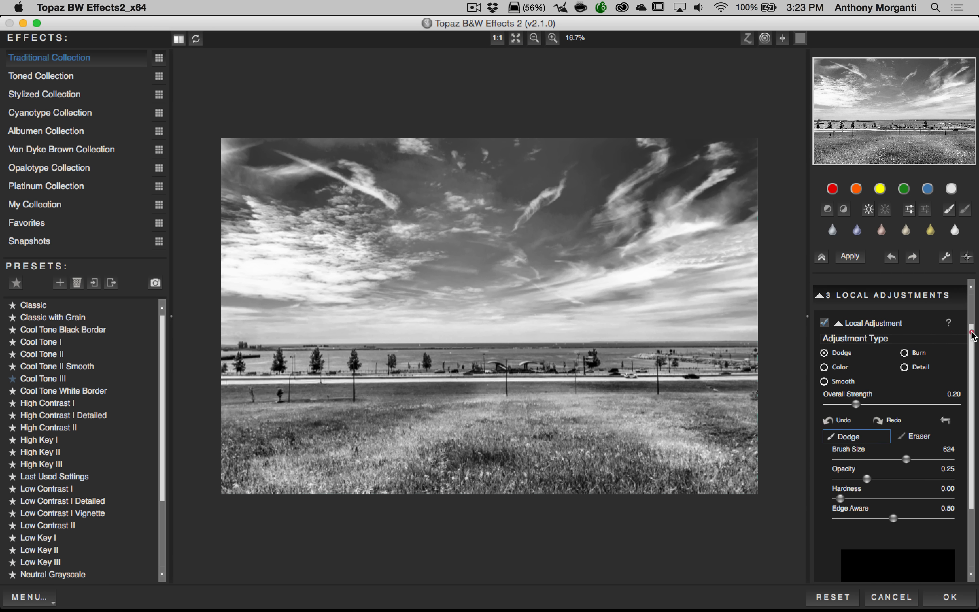
{"action": "left_click", "coordinate": [966, 256]}
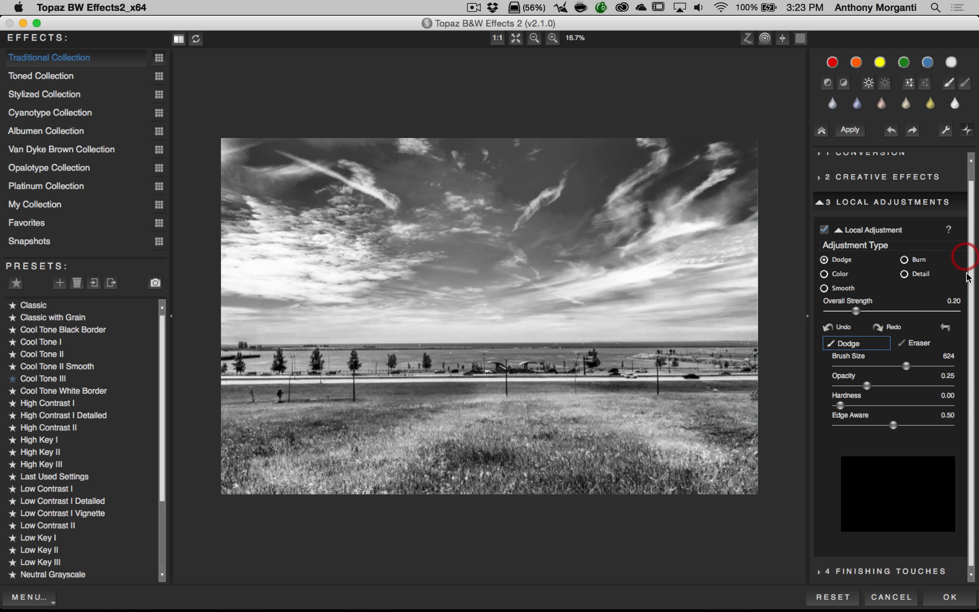
{"action": "left_click_drag", "start_coordinate": [971, 240], "coordinate": [972, 232]}
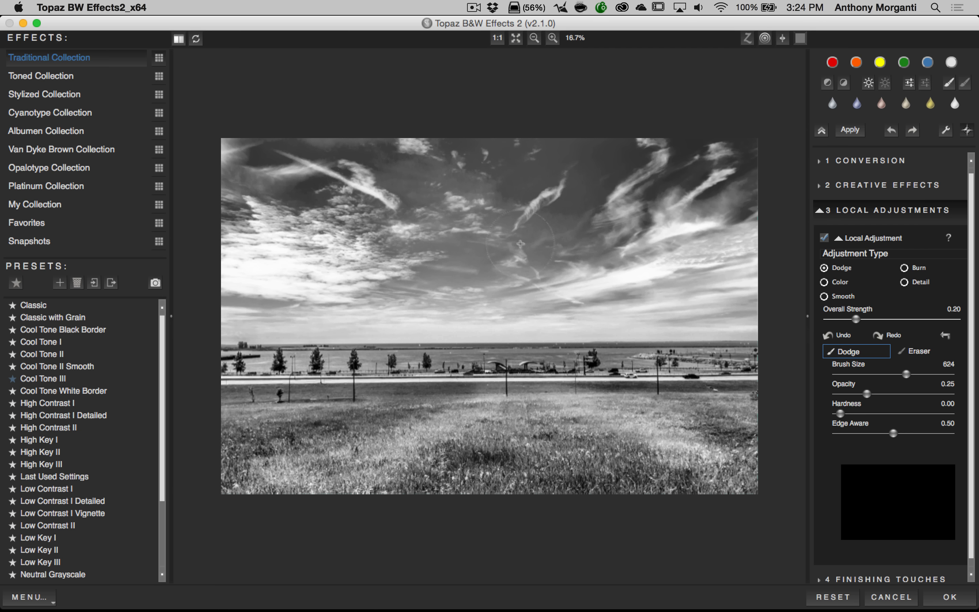
Try dodging the dark clouds in the upper sky with two brush strokes, and undo the last stroke.
{"action": "mouse_move", "coordinate": [571, 178]}
{"action": "left_mouse_down"}
{"action": "mouse_move", "coordinate": [507, 176]}
{"action": "mouse_move", "coordinate": [579, 173]}
{"action": "mouse_move", "coordinate": [350, 187]}
{"action": "left_mouse_up"}
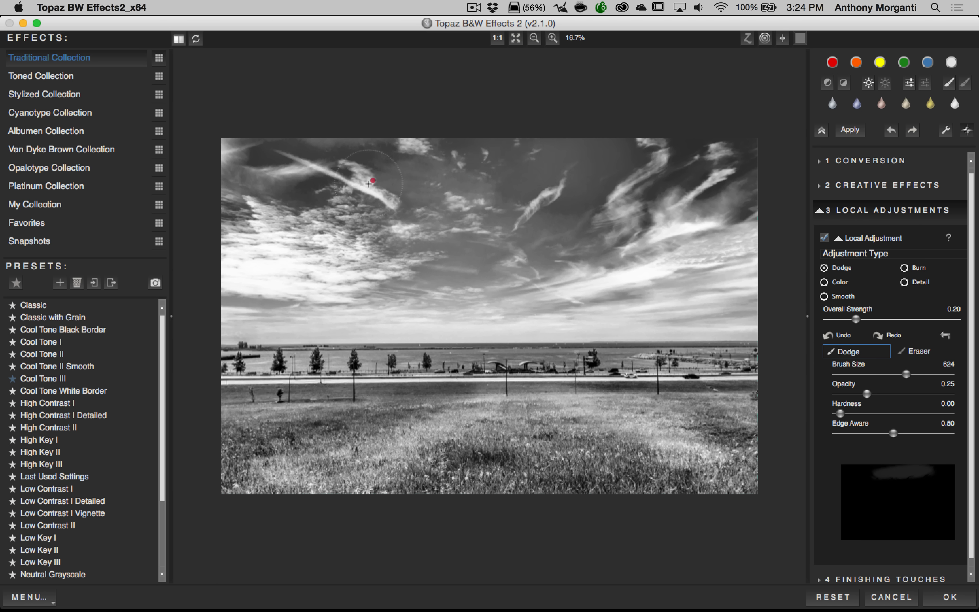
{"action": "left_click_drag", "start_coordinate": [498, 180], "coordinate": [568, 167]}
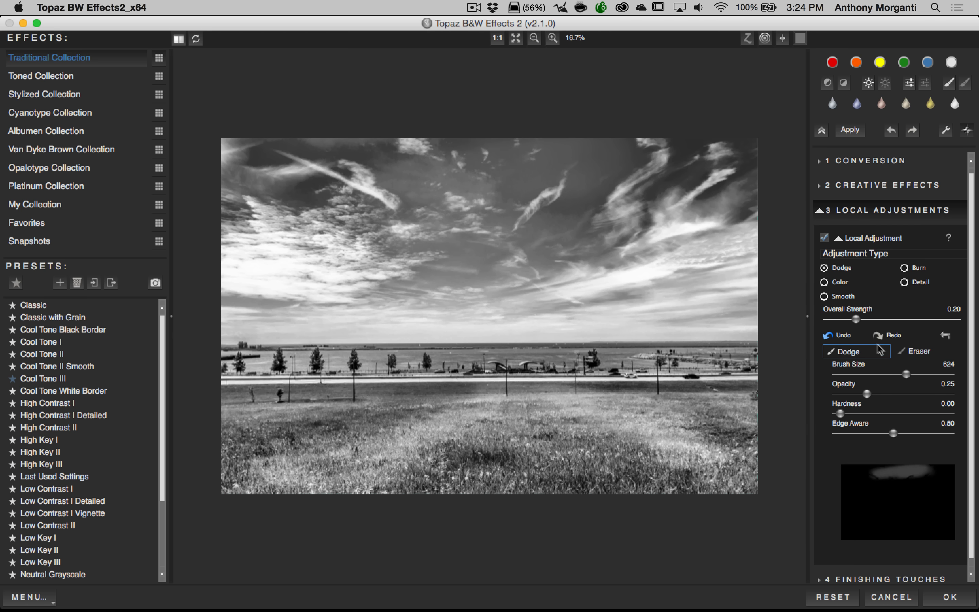
{"action": "left_click", "coordinate": [845, 337]}
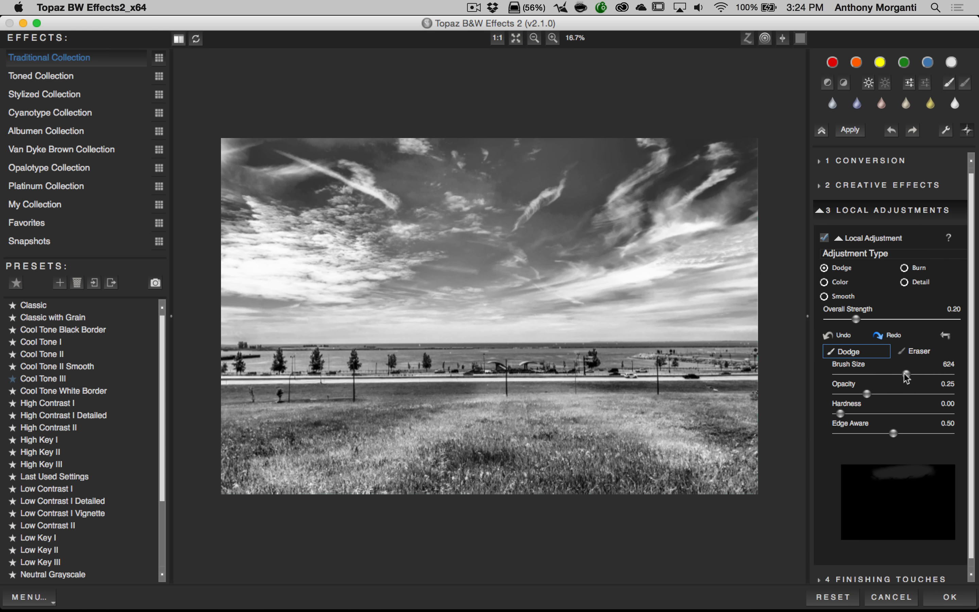
Try a Color brush stroke across the upper sky, and undo it.
{"action": "left_click", "coordinate": [825, 284]}
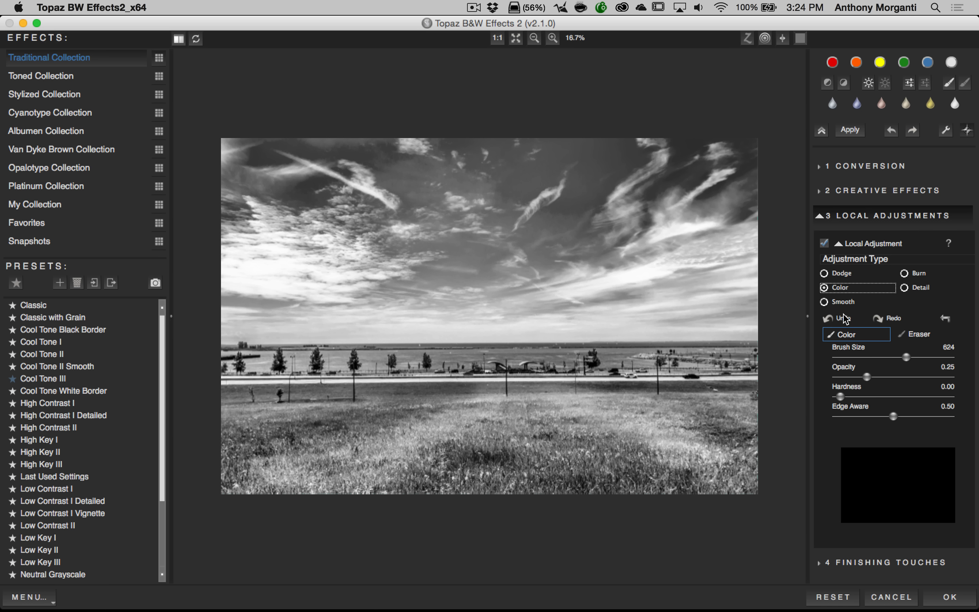
{"action": "mouse_move", "coordinate": [618, 182]}
{"action": "left_mouse_down"}
{"action": "mouse_move", "coordinate": [465, 207]}
{"action": "mouse_move", "coordinate": [577, 185]}
{"action": "mouse_move", "coordinate": [543, 161]}
{"action": "mouse_move", "coordinate": [483, 164]}
{"action": "left_mouse_up"}
{"action": "left_click", "coordinate": [828, 319]}
Switch the adjustment type to Detail and to Smooth, try Smooth at Overall Strength 0.26, and reset the adjustment.
{"action": "left_click", "coordinate": [905, 288]}
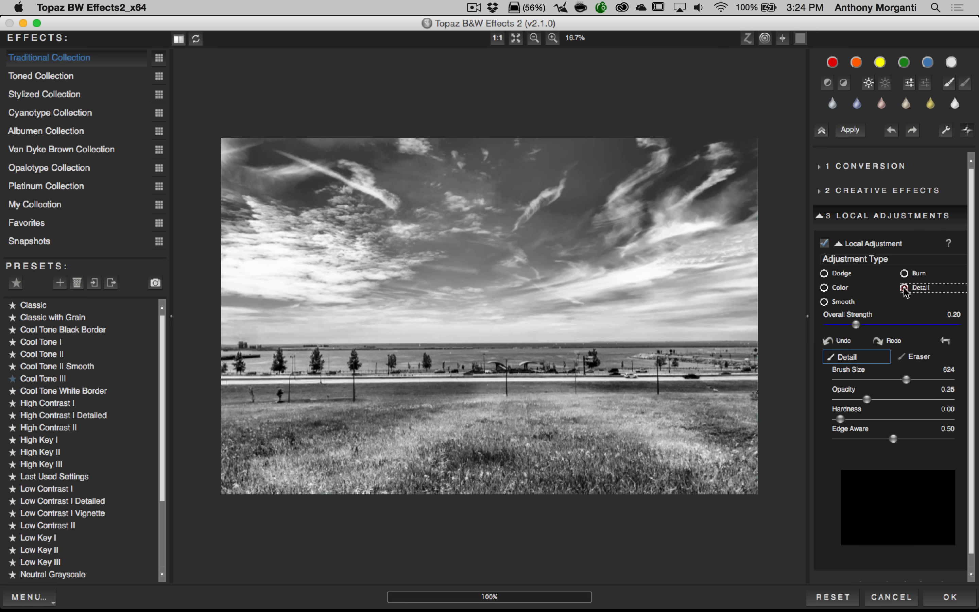
{"action": "left_click", "coordinate": [829, 303]}
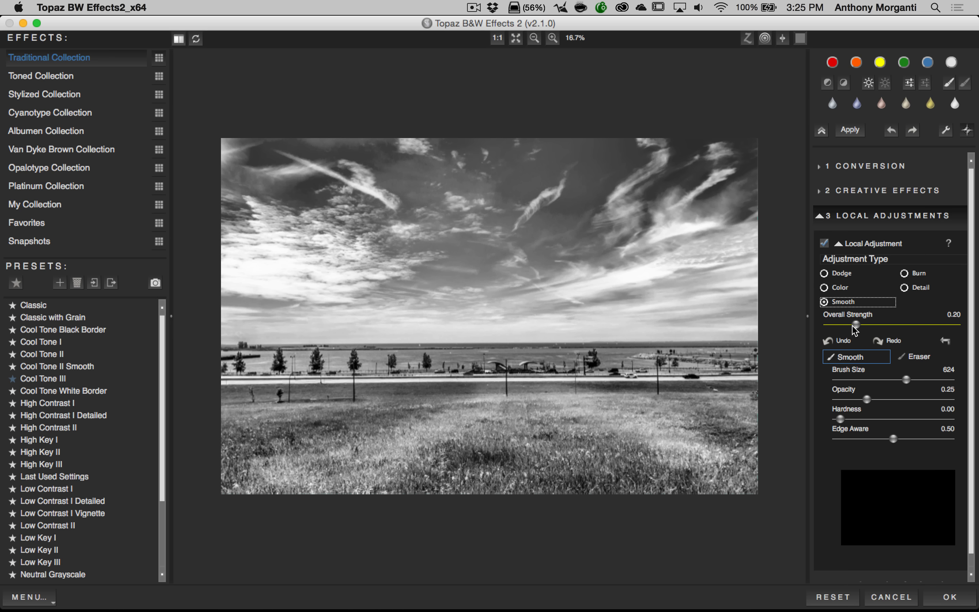
{"action": "left_click_drag", "start_coordinate": [853, 325], "coordinate": [885, 326]}
{"action": "left_click_drag", "start_coordinate": [886, 331], "coordinate": [864, 329]}
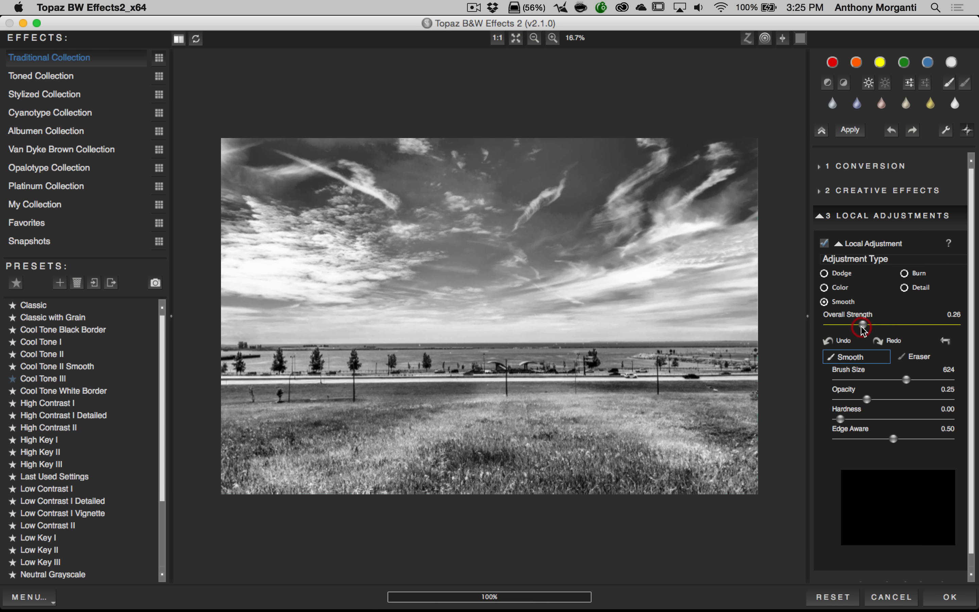
{"action": "left_click", "coordinate": [949, 342]}
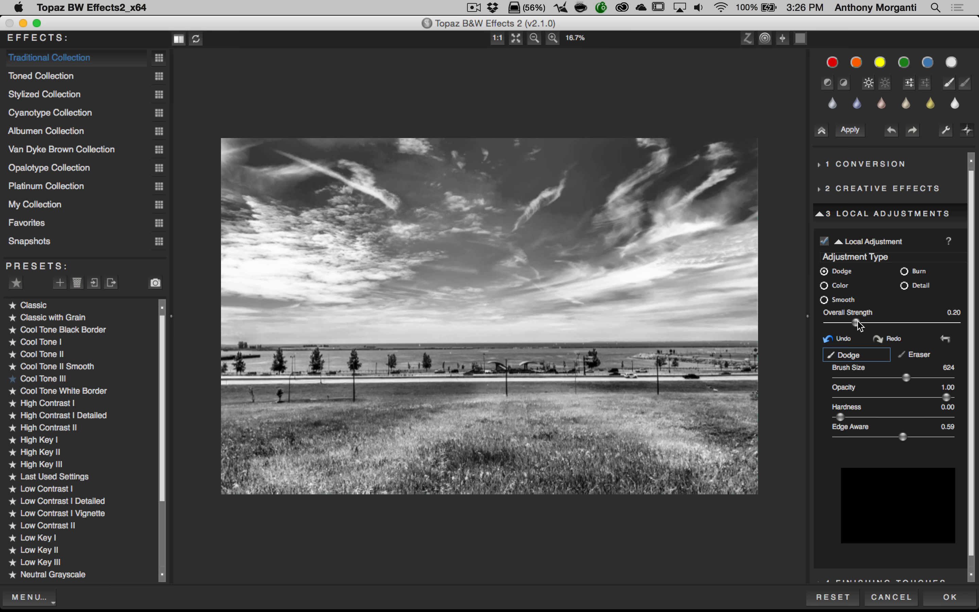
Try dodging along the horizon with Overall Strength 1.00 and Edge Aware 0.00, and clear the brushed area.
{"action": "left_click_drag", "start_coordinate": [856, 322], "coordinate": [968, 330]}
{"action": "left_click_drag", "start_coordinate": [903, 437], "coordinate": [831, 441]}
{"action": "mouse_move", "coordinate": [692, 342]}
{"action": "left_mouse_down"}
{"action": "mouse_move", "coordinate": [353, 331]}
{"action": "mouse_move", "coordinate": [375, 330]}
{"action": "left_mouse_up"}
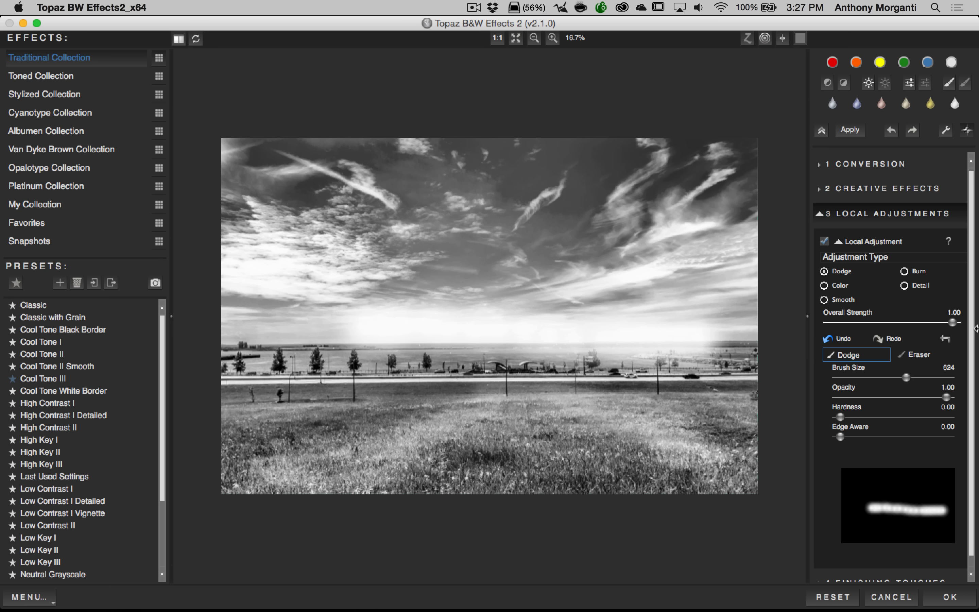
{"action": "left_click", "coordinate": [947, 339]}
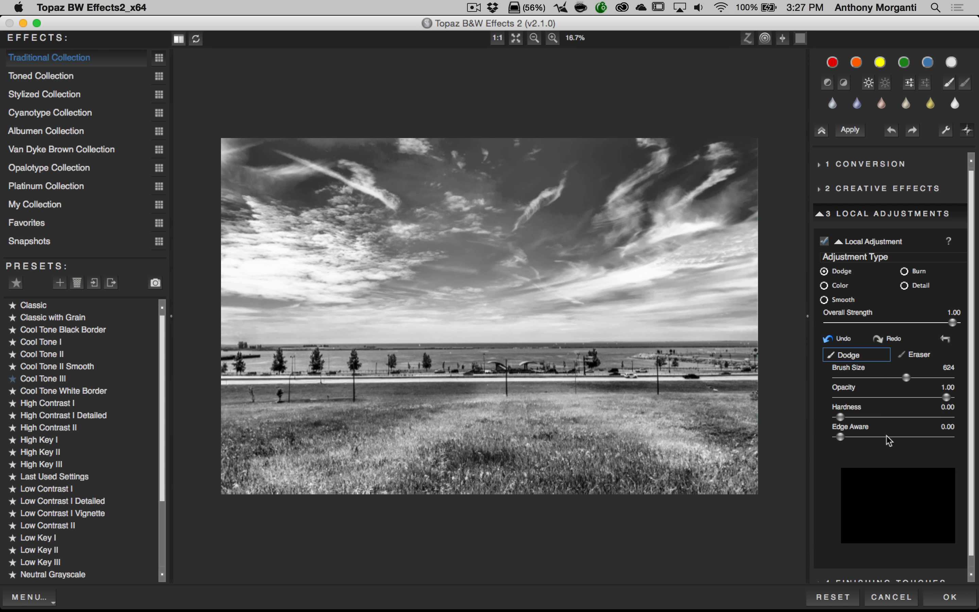
Try dodging along the horizon with Edge Aware 1.00, clear the brushed area and lower Edge Aware to 0.82.
{"action": "left_click_drag", "start_coordinate": [837, 435], "coordinate": [949, 437]}
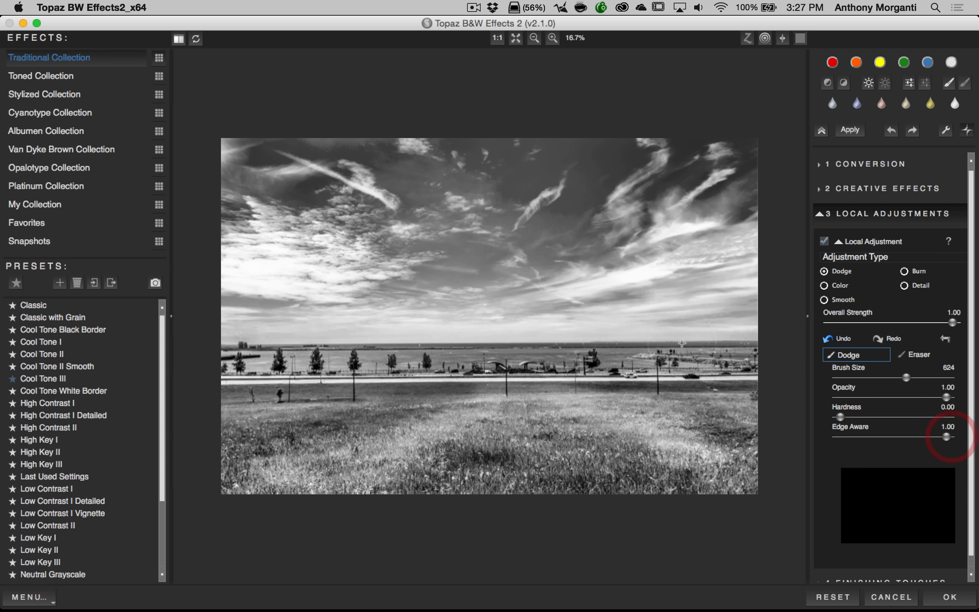
{"action": "left_click_drag", "start_coordinate": [690, 334], "coordinate": [260, 332]}
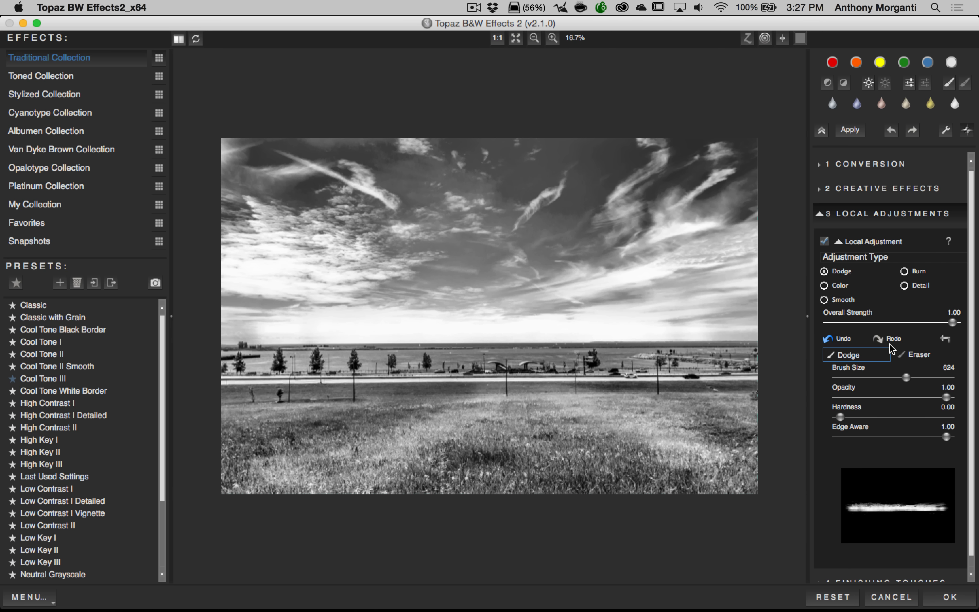
{"action": "left_click", "coordinate": [944, 339]}
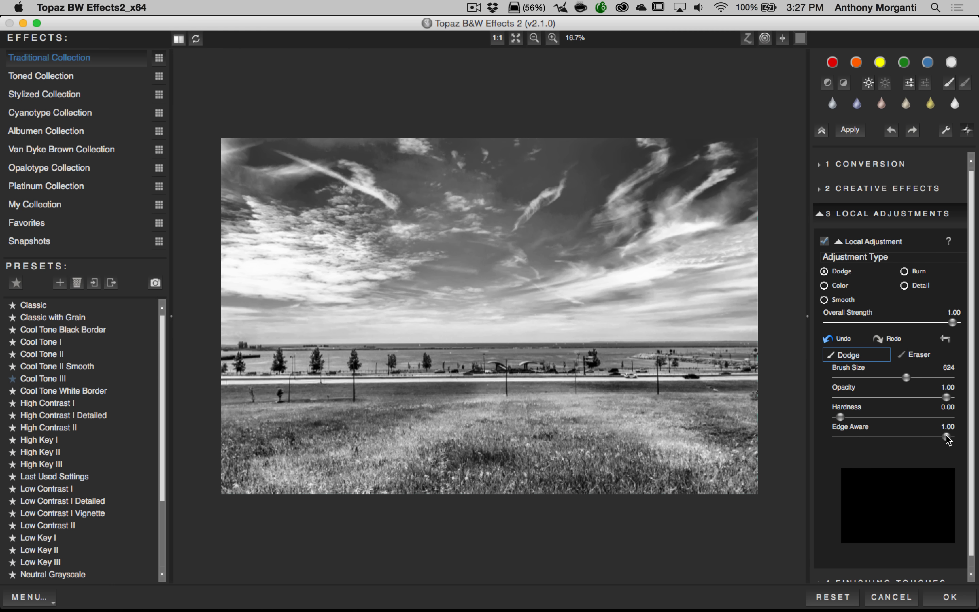
{"action": "left_click_drag", "start_coordinate": [947, 437], "coordinate": [898, 435]}
{"action": "left_click_drag", "start_coordinate": [898, 436], "coordinate": [928, 437]}
Burn a band along the whole horizon with Hardness 1.00 and Edge Aware 0.00.
{"action": "left_click", "coordinate": [915, 272]}
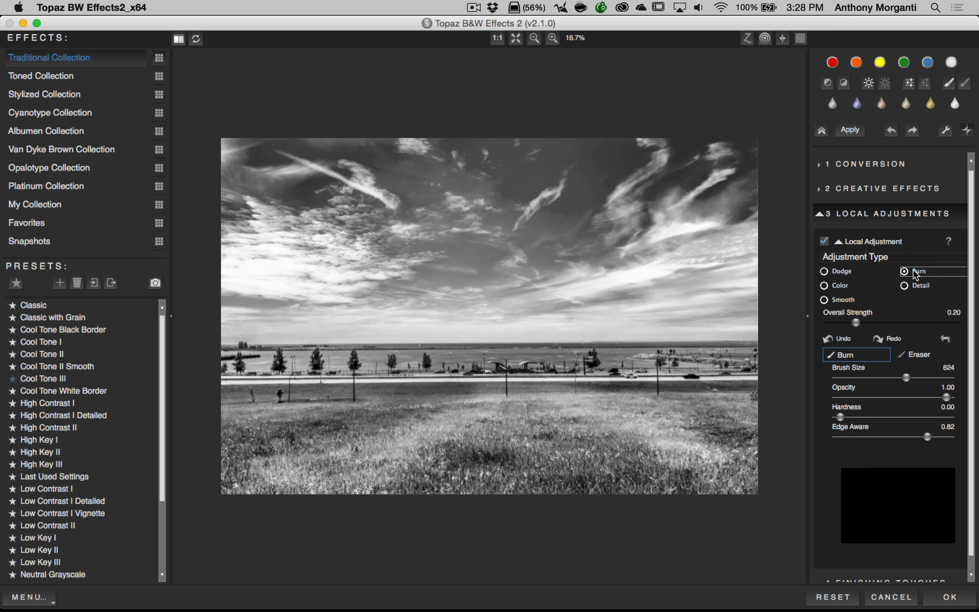
{"action": "left_click_drag", "start_coordinate": [841, 417], "coordinate": [975, 416]}
{"action": "left_click_drag", "start_coordinate": [928, 437], "coordinate": [834, 437]}
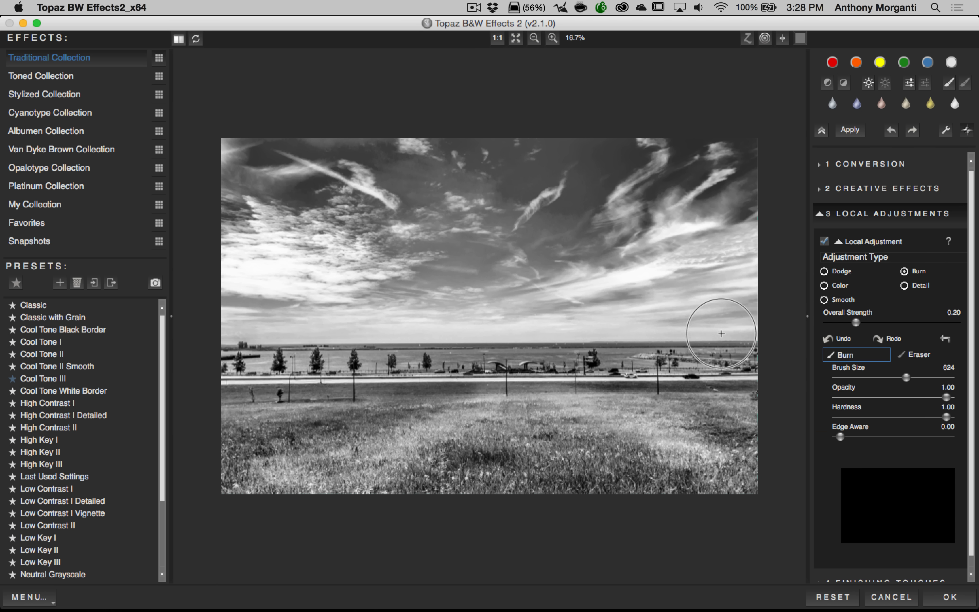
{"action": "left_click_drag", "start_coordinate": [721, 333], "coordinate": [259, 331]}
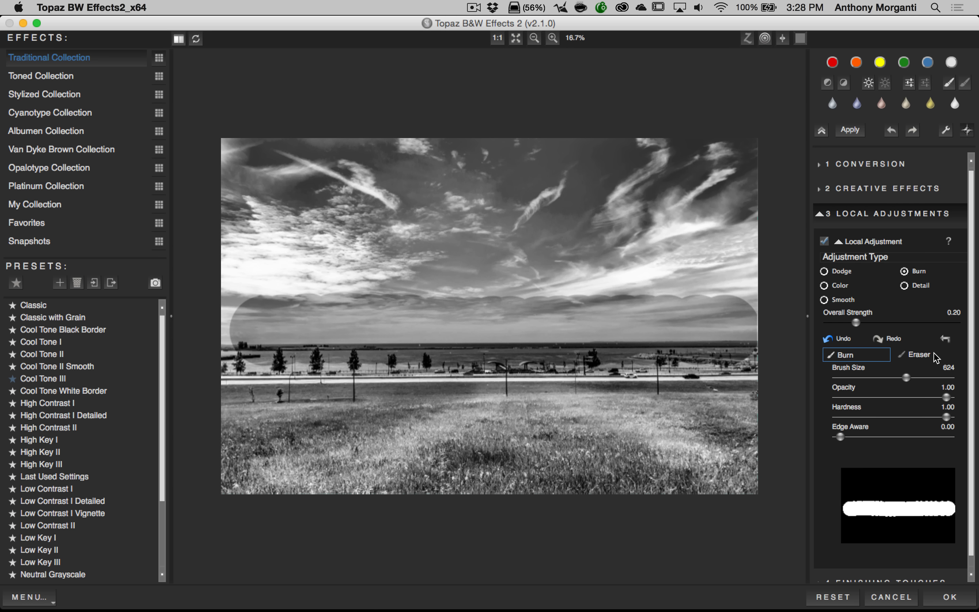
Clear the burned band, try burning along the horizon with Edge Aware 1.00, and clear the brushed area again.
{"action": "left_click", "coordinate": [945, 340]}
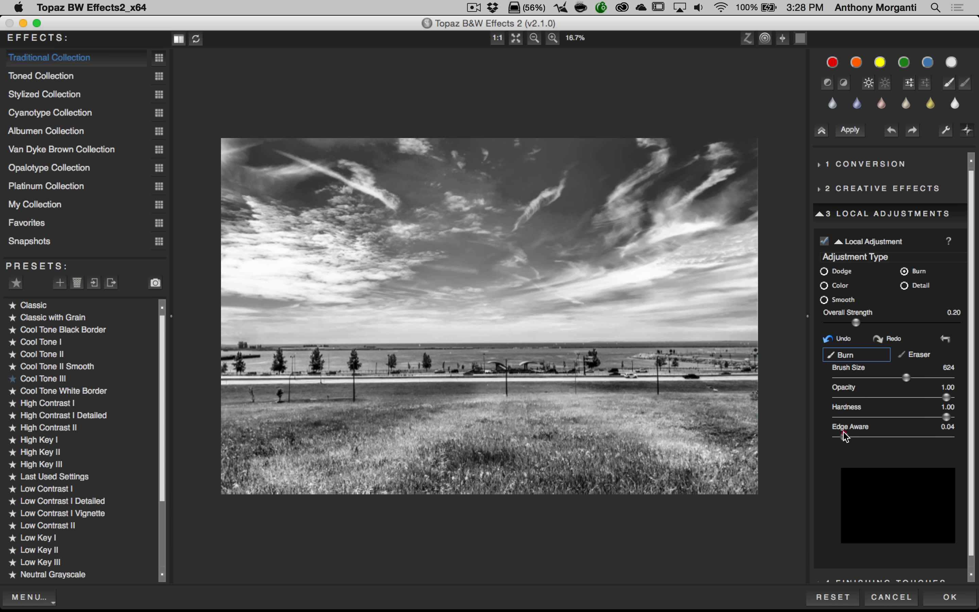
{"action": "left_click_drag", "start_coordinate": [846, 436], "coordinate": [943, 438]}
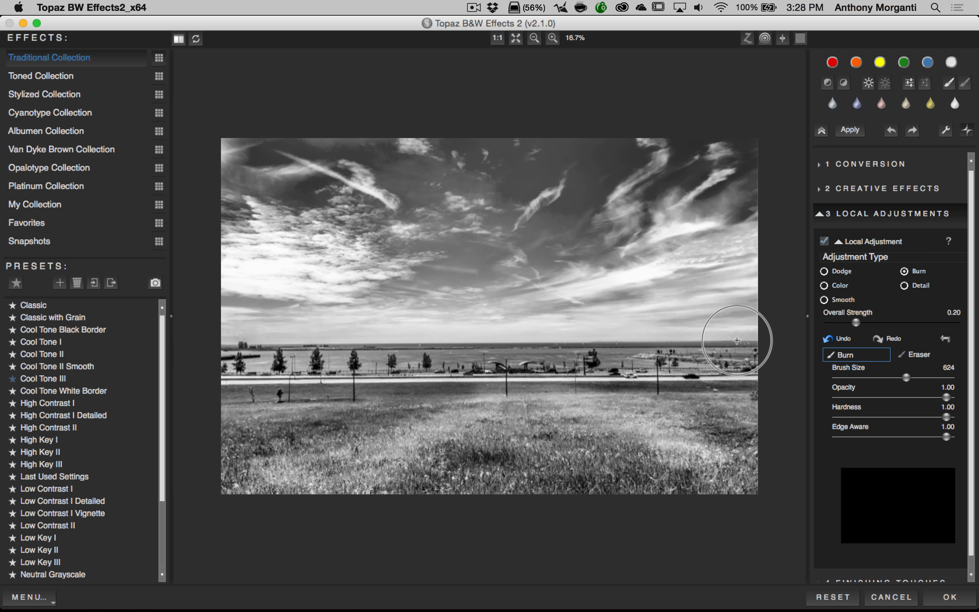
{"action": "left_click_drag", "start_coordinate": [740, 328], "coordinate": [196, 324]}
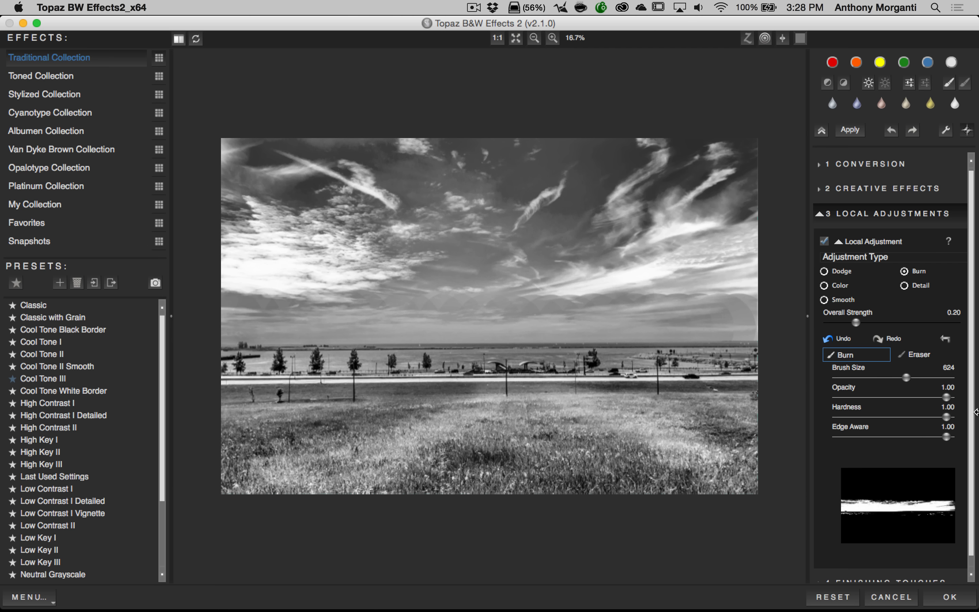
{"action": "left_click", "coordinate": [947, 339]}
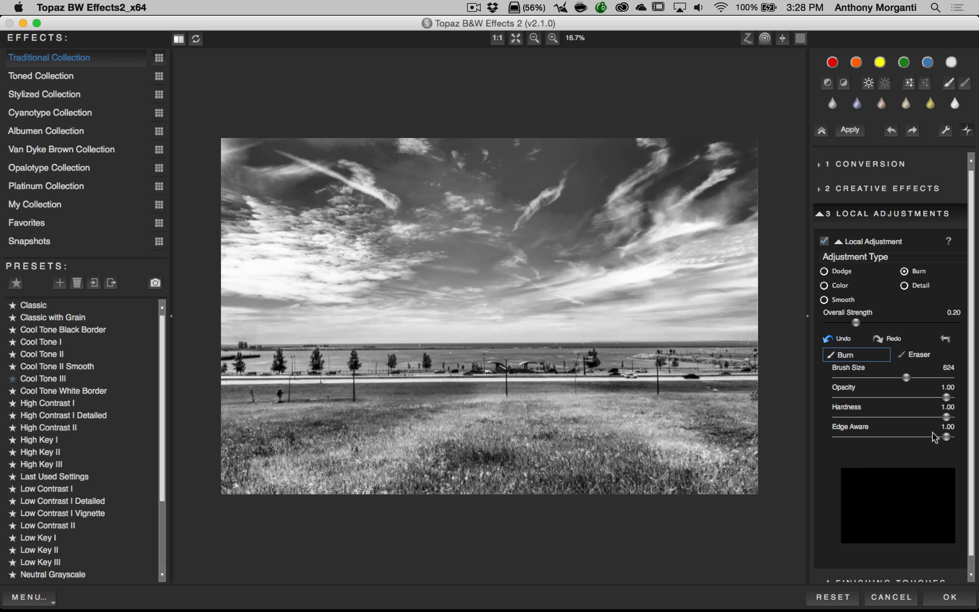
Lower the burn brush's Edge Aware to 0.47, collapse Local Adjustments and expand Finishing Touches.
{"action": "left_click_drag", "start_coordinate": [947, 437], "coordinate": [891, 437]}
{"action": "scroll", "coordinate": [923, 360], "scroll_direction": "down", "scroll_amount": 1}
{"action": "scroll", "coordinate": [934, 348], "scroll_direction": "up", "scroll_amount": 2}
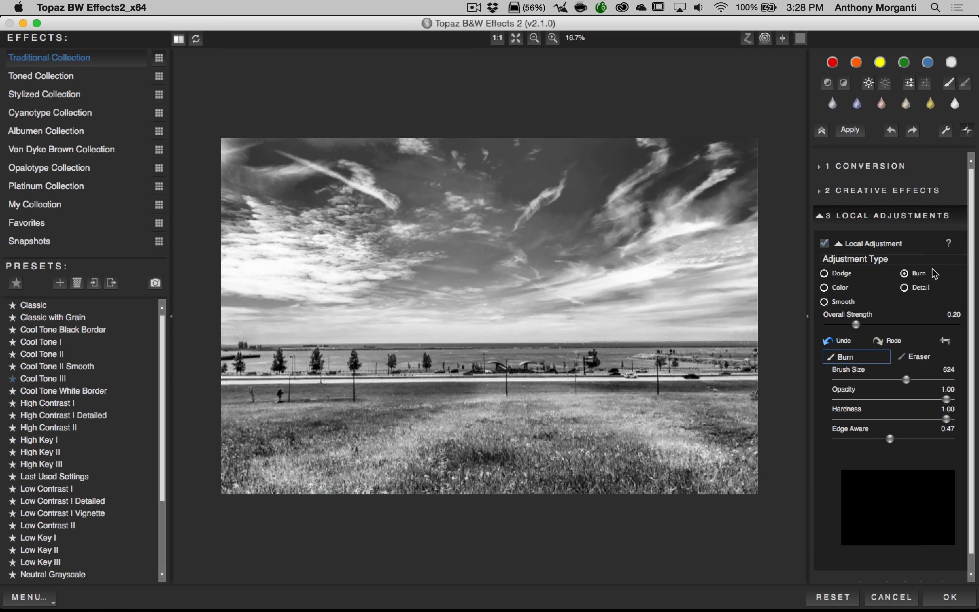
{"action": "left_click", "coordinate": [829, 221]}
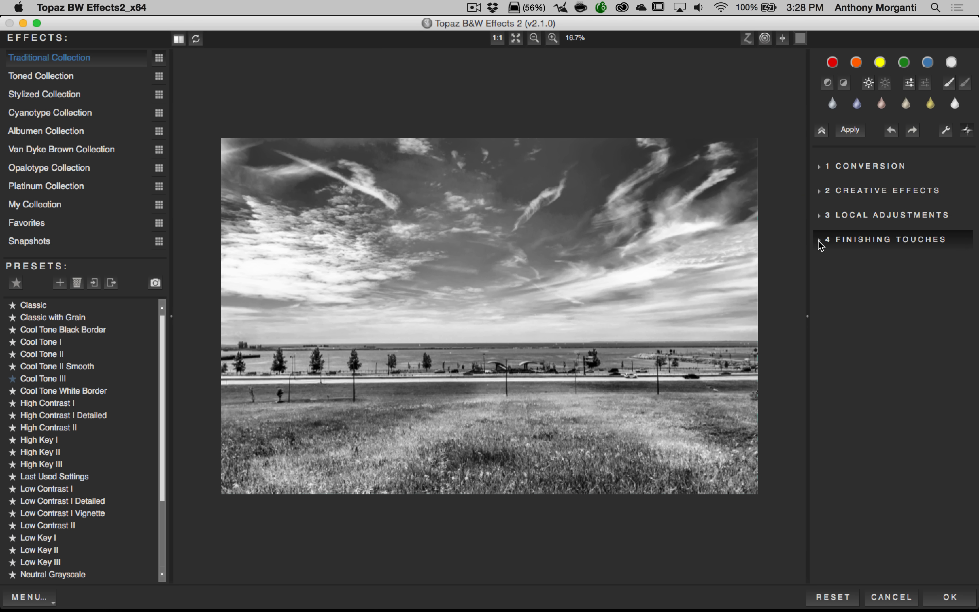
{"action": "left_click", "coordinate": [824, 242]}
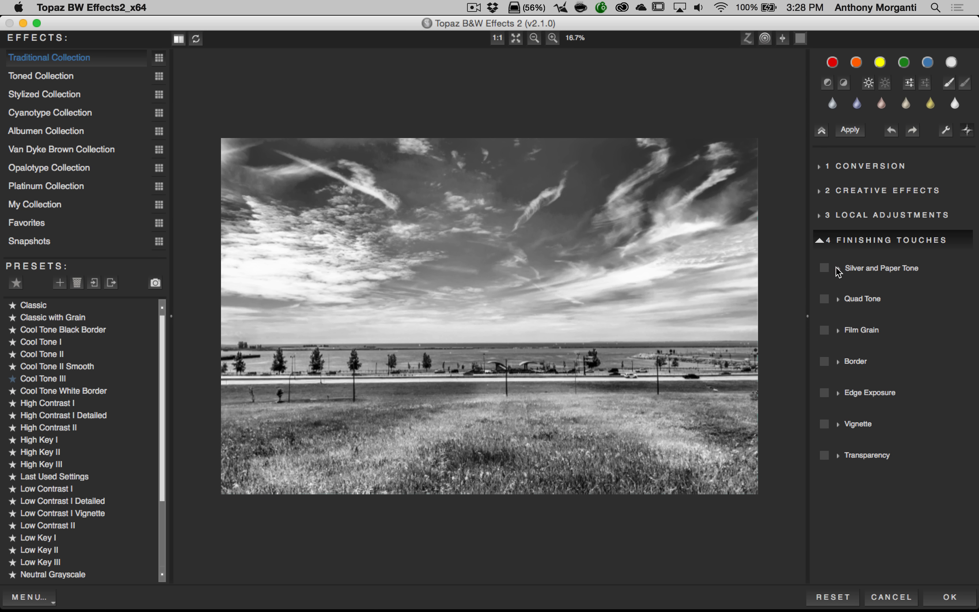
Show the Silver and Paper Tone settings and try the bluish, reddish, brown and yellow quick tones in turn.
{"action": "left_click", "coordinate": [838, 268]}
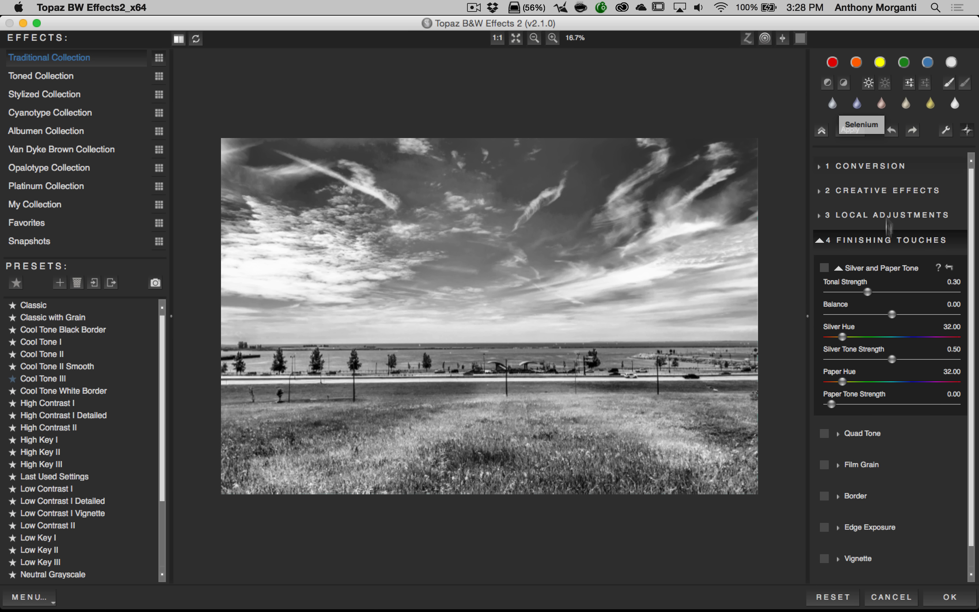
{"action": "left_click", "coordinate": [858, 104]}
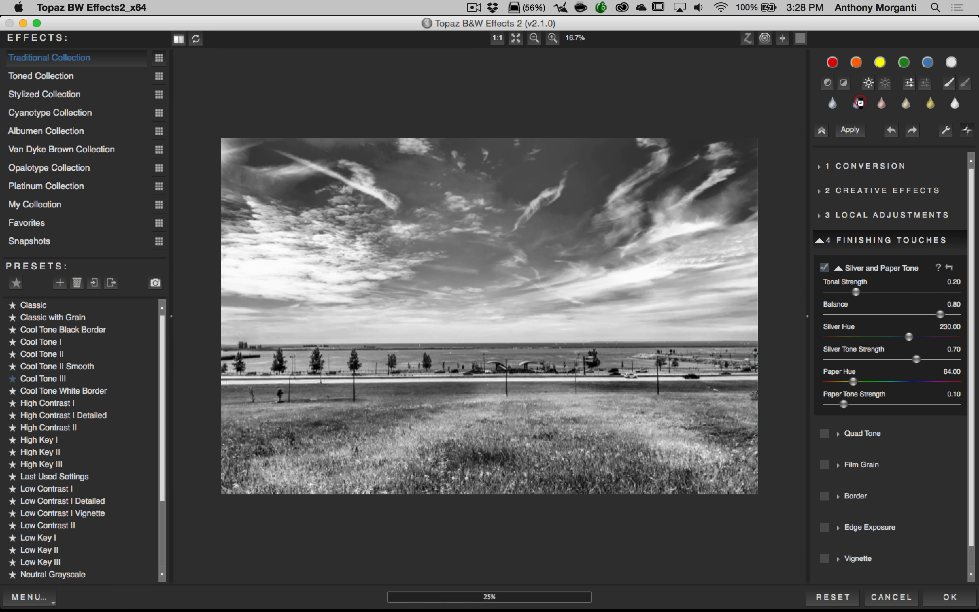
{"action": "left_click", "coordinate": [883, 104]}
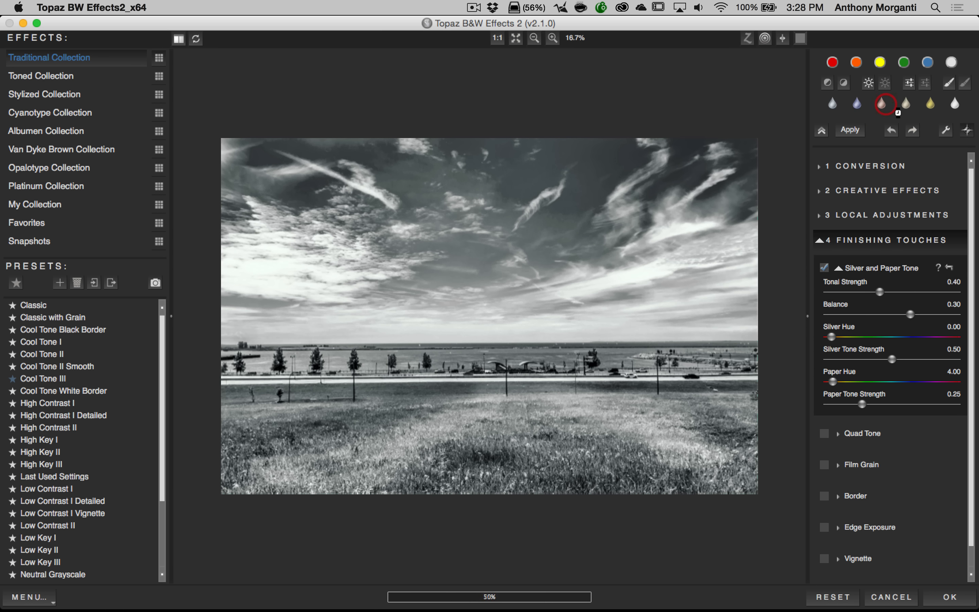
{"action": "left_click", "coordinate": [907, 105]}
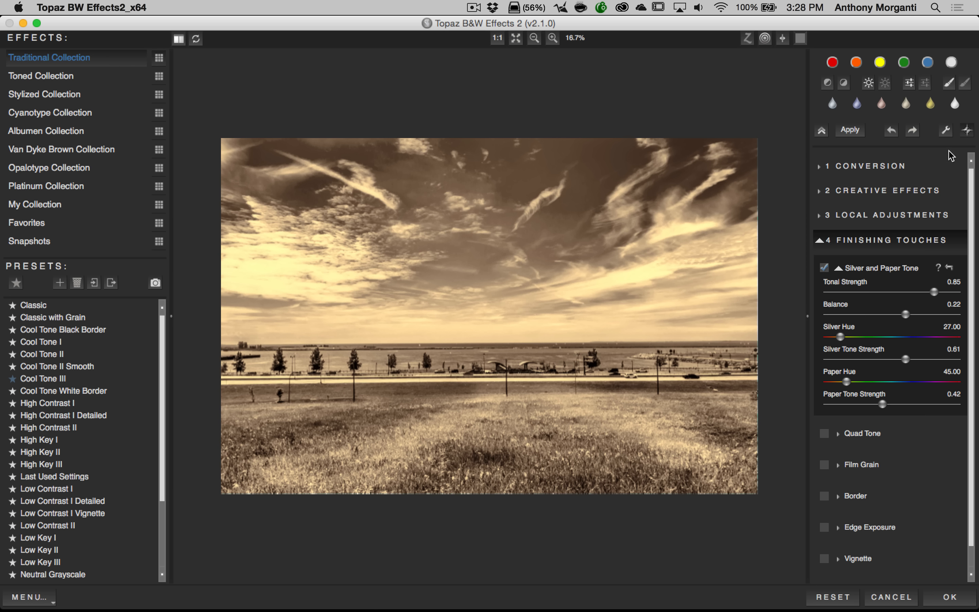
{"action": "left_click", "coordinate": [931, 105]}
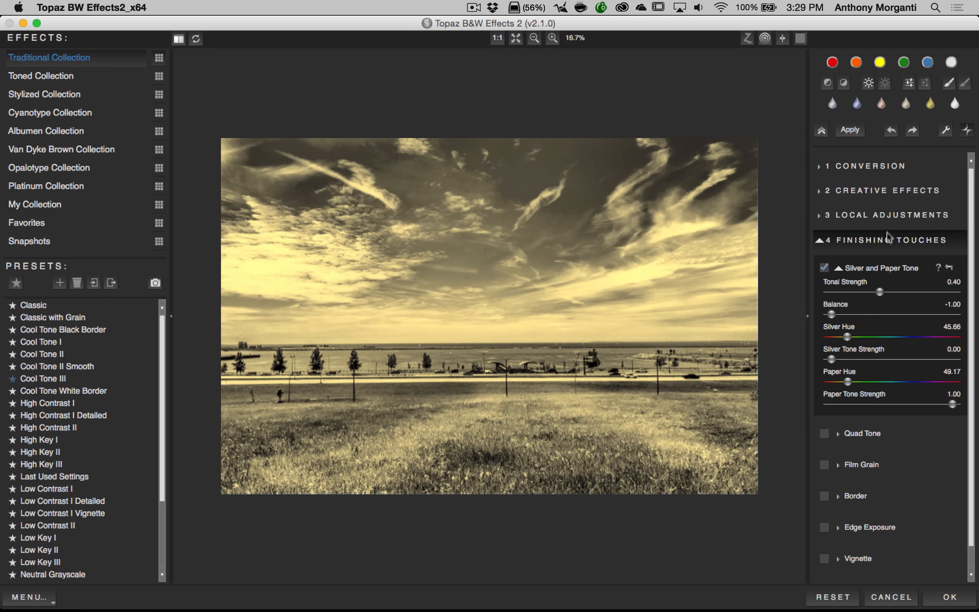
Try the yellow toning with Tonal Strength 0.25 and Balance 0.39, and disable and collapse Silver and Paper Tone.
{"action": "left_click_drag", "start_coordinate": [880, 292], "coordinate": [917, 320]}
{"action": "left_click", "coordinate": [824, 267]}
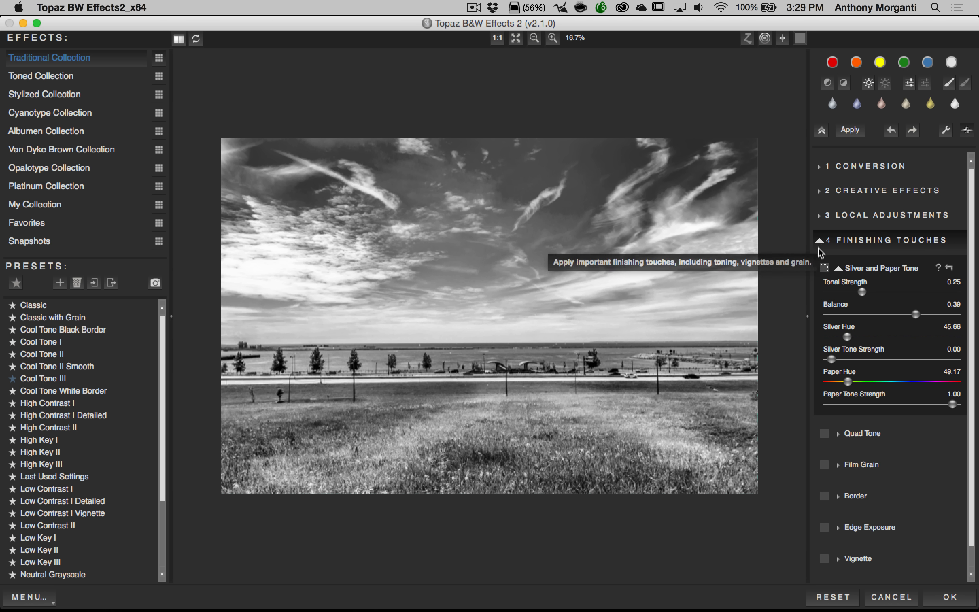
{"action": "left_click", "coordinate": [839, 269]}
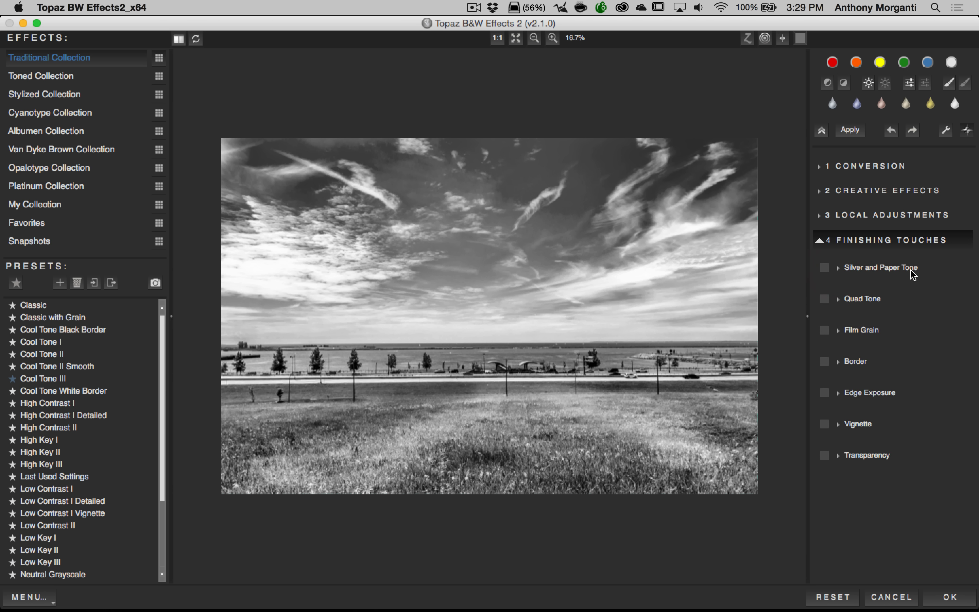
Try Quad Tone with the Color 1 to Color 4 Regions at 8.50, 58.08, 141.67 and 187.00.
{"action": "left_click", "coordinate": [838, 300]}
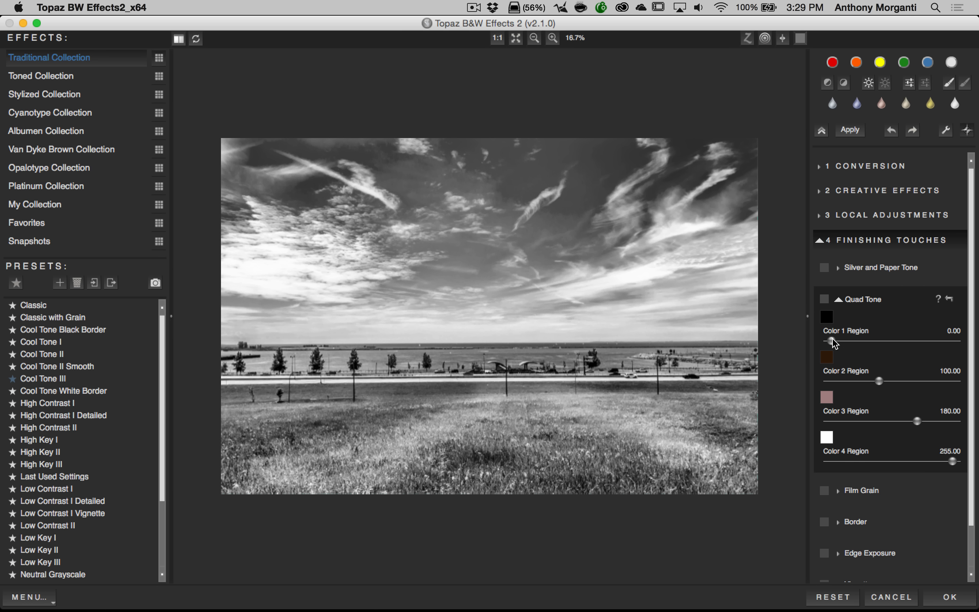
{"action": "mouse_move", "coordinate": [832, 341]}
{"action": "left_mouse_down"}
{"action": "mouse_move", "coordinate": [903, 345]}
{"action": "mouse_move", "coordinate": [836, 342]}
{"action": "left_mouse_up"}
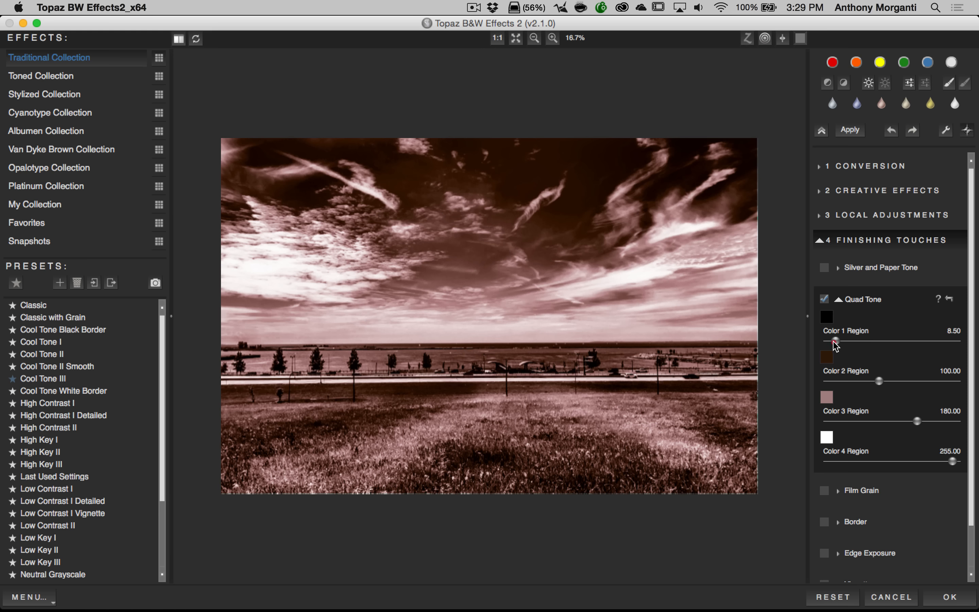
{"action": "left_click_drag", "start_coordinate": [879, 381], "coordinate": [859, 383]}
{"action": "mouse_move", "coordinate": [917, 423]}
{"action": "left_mouse_down"}
{"action": "mouse_move", "coordinate": [877, 423]}
{"action": "mouse_move", "coordinate": [900, 423]}
{"action": "left_mouse_up"}
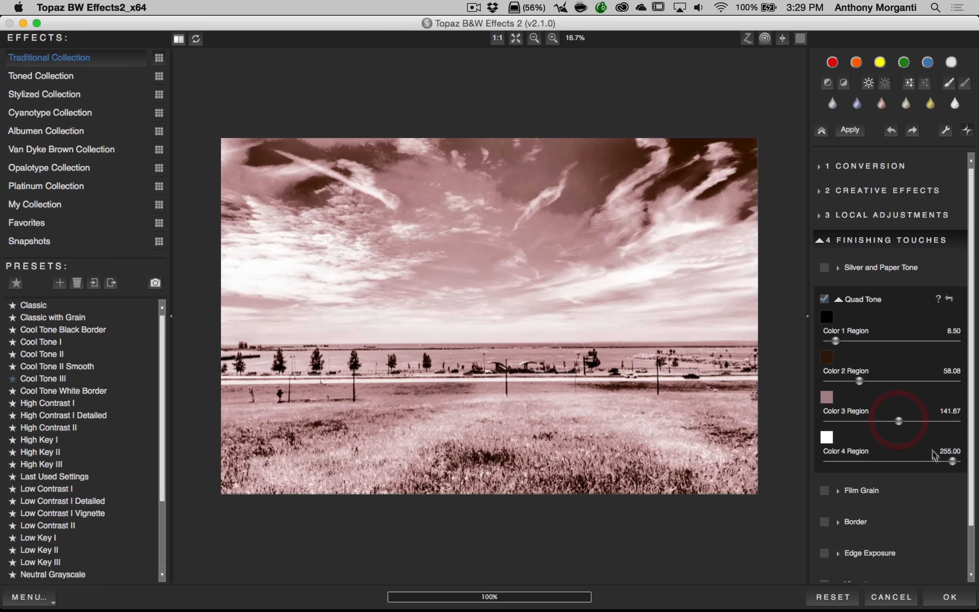
{"action": "left_click_drag", "start_coordinate": [952, 462], "coordinate": [921, 464]}
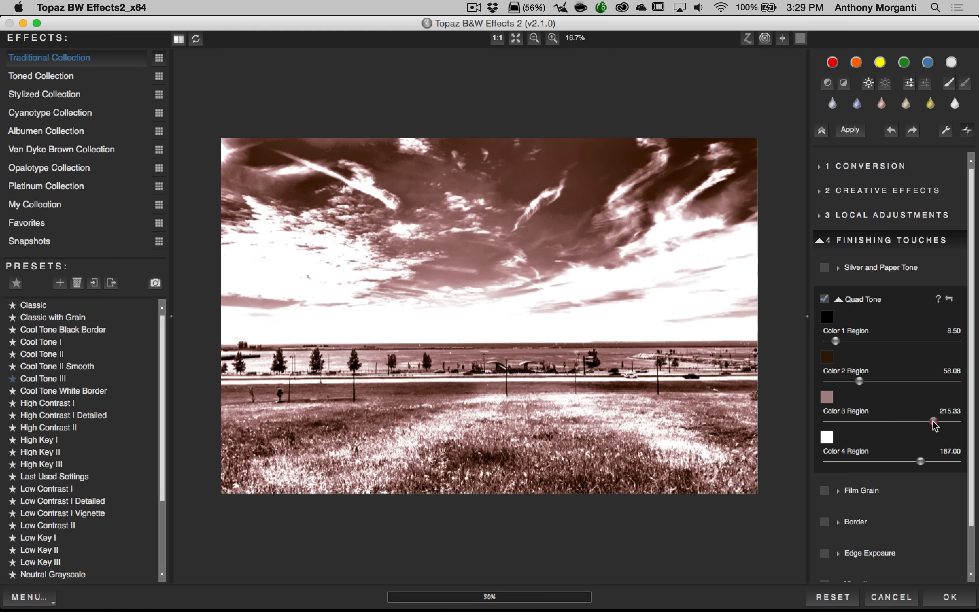
Try Quad Tone's Color 3 Region at 215.33 and Color 2 Region at 113.33, and disable and collapse the effect.
{"action": "left_click_drag", "start_coordinate": [898, 421], "coordinate": [933, 421]}
{"action": "left_click_drag", "start_coordinate": [859, 381], "coordinate": [885, 381]}
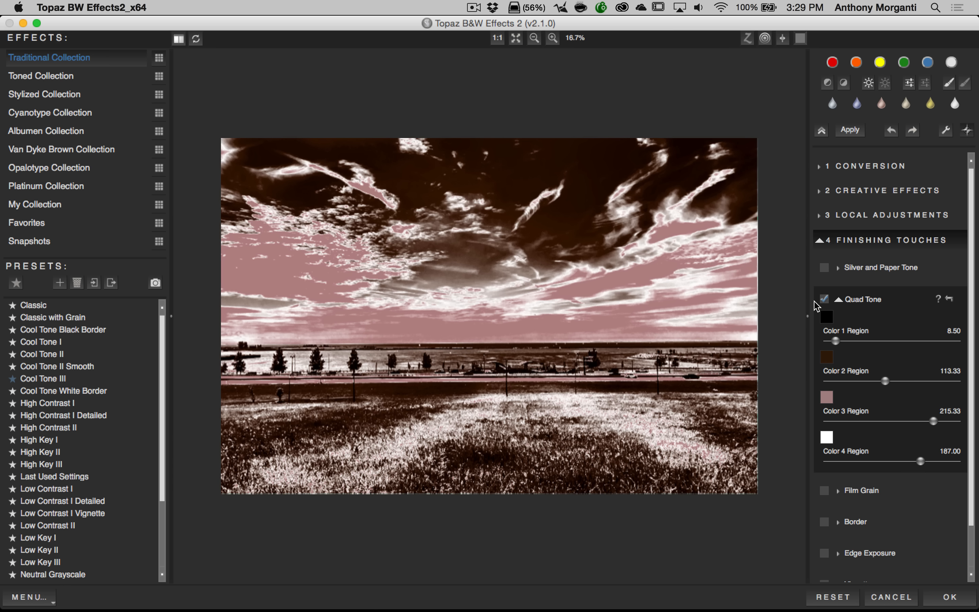
{"action": "left_click", "coordinate": [825, 300]}
{"action": "left_click", "coordinate": [840, 300]}
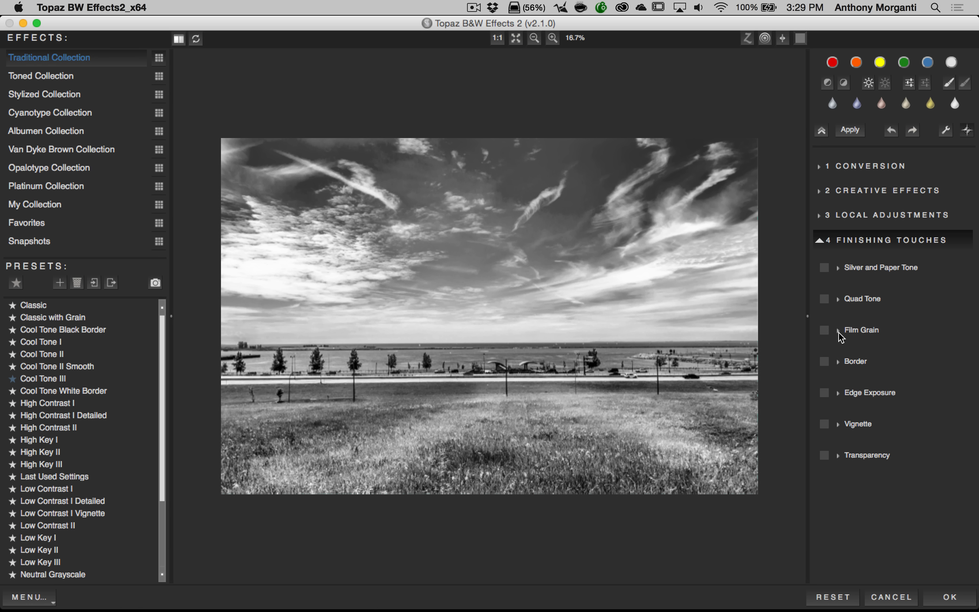
Try Kodak TMaxPro 3200 film grain at full magnification with Grain Contrast 3.61 and Grain Size 69.20, and disable Film Grain.
{"action": "left_click", "coordinate": [841, 331]}
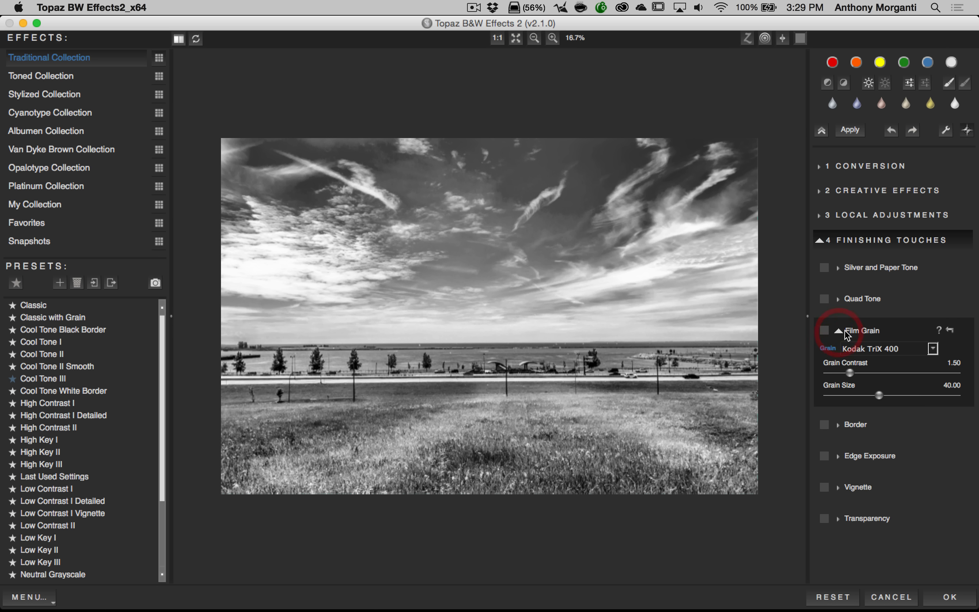
{"action": "left_click", "coordinate": [933, 349]}
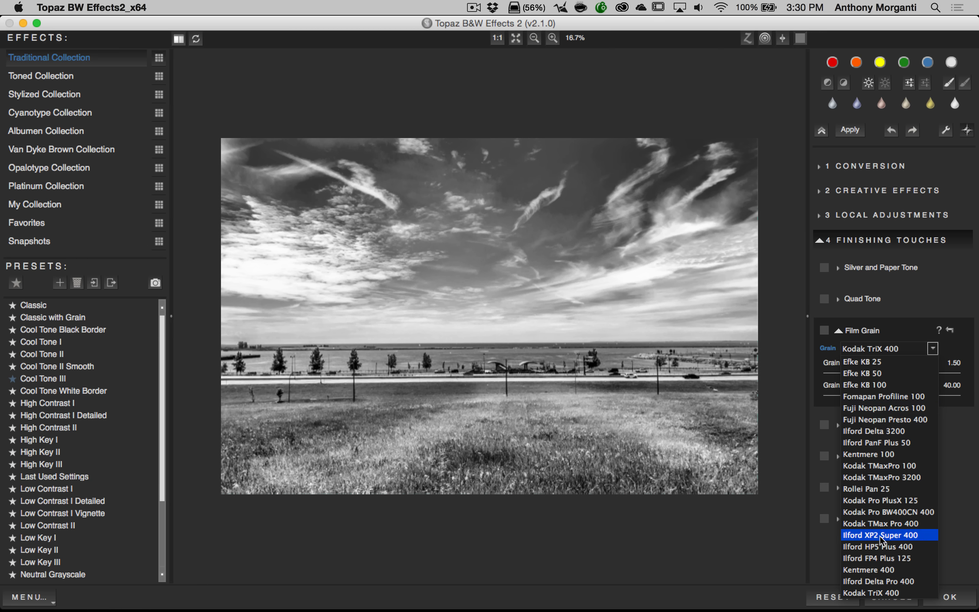
{"action": "left_click", "coordinate": [862, 477]}
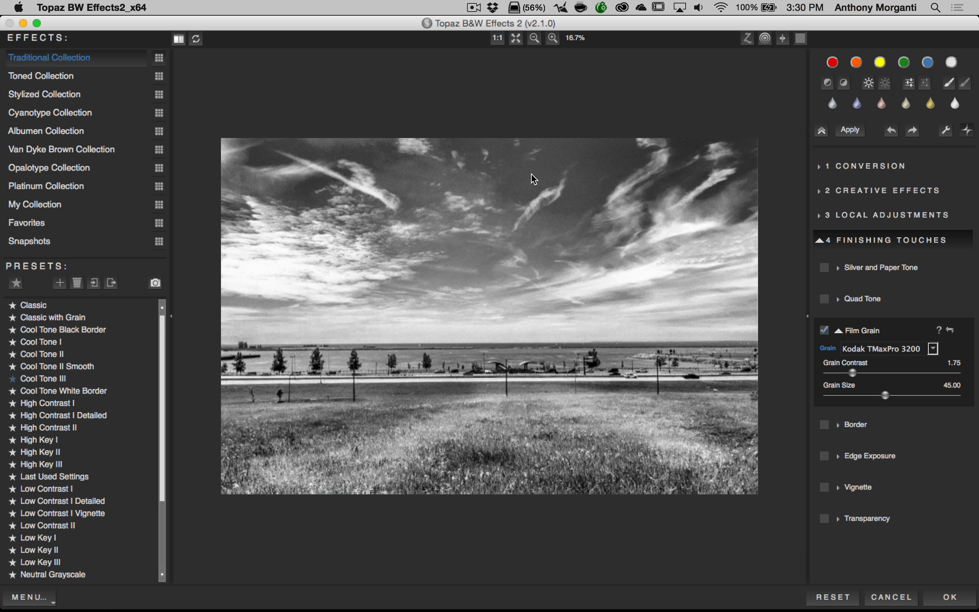
{"action": "left_click", "coordinate": [498, 37]}
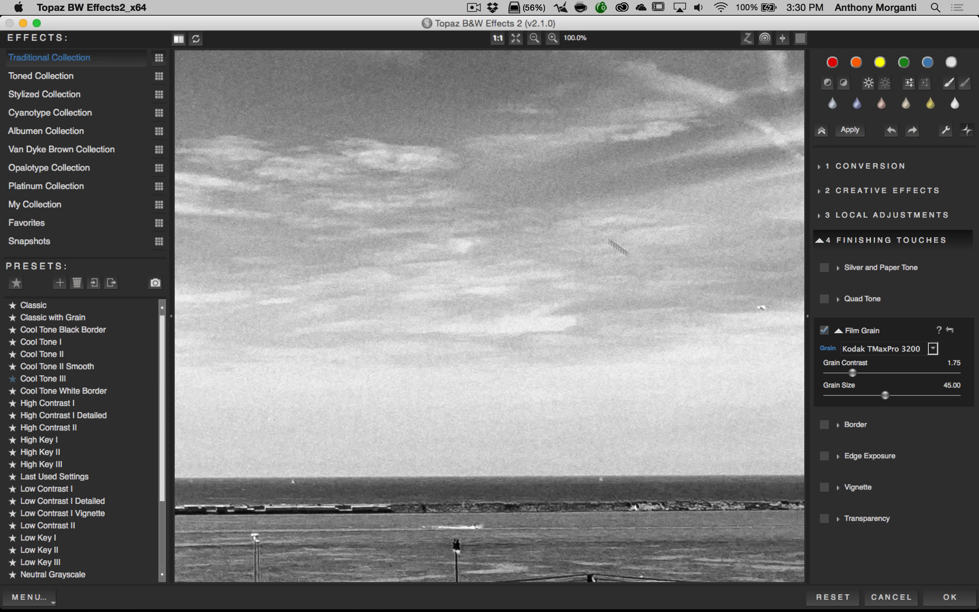
{"action": "left_click_drag", "start_coordinate": [853, 375], "coordinate": [875, 376]}
{"action": "left_click_drag", "start_coordinate": [886, 396], "coordinate": [914, 395]}
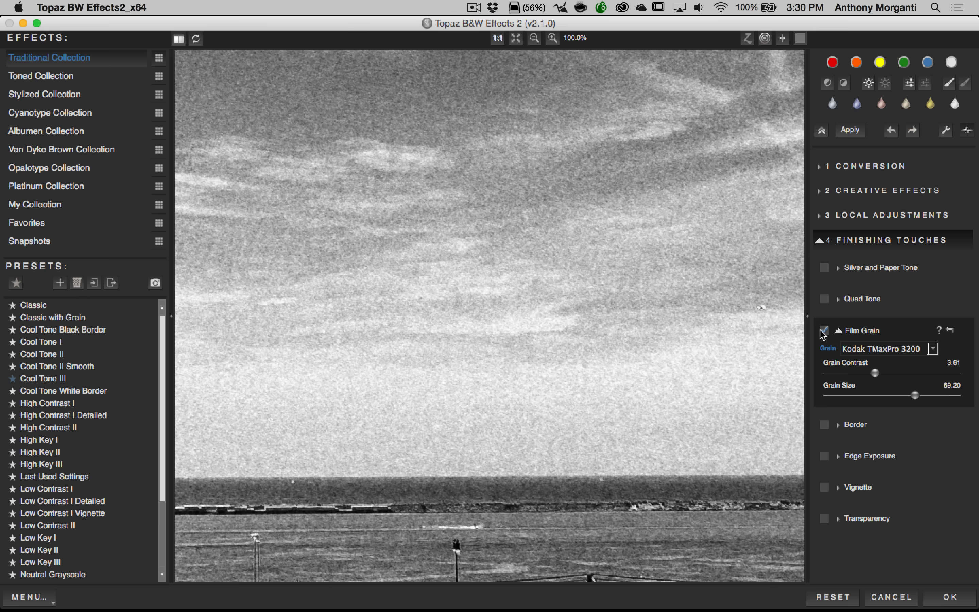
{"action": "left_click", "coordinate": [824, 330]}
{"action": "left_click", "coordinate": [839, 331]}
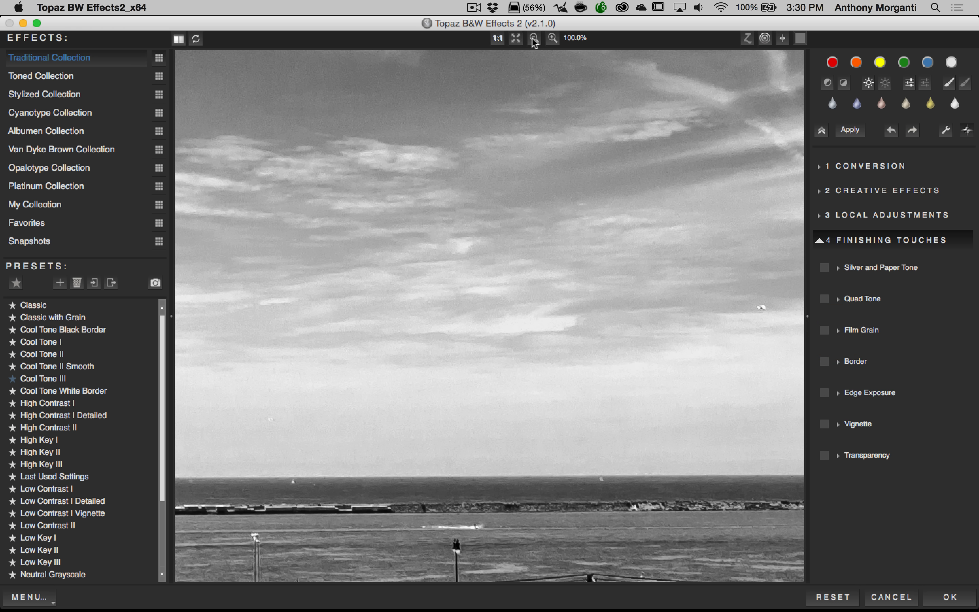
{"action": "left_click", "coordinate": [517, 39]}
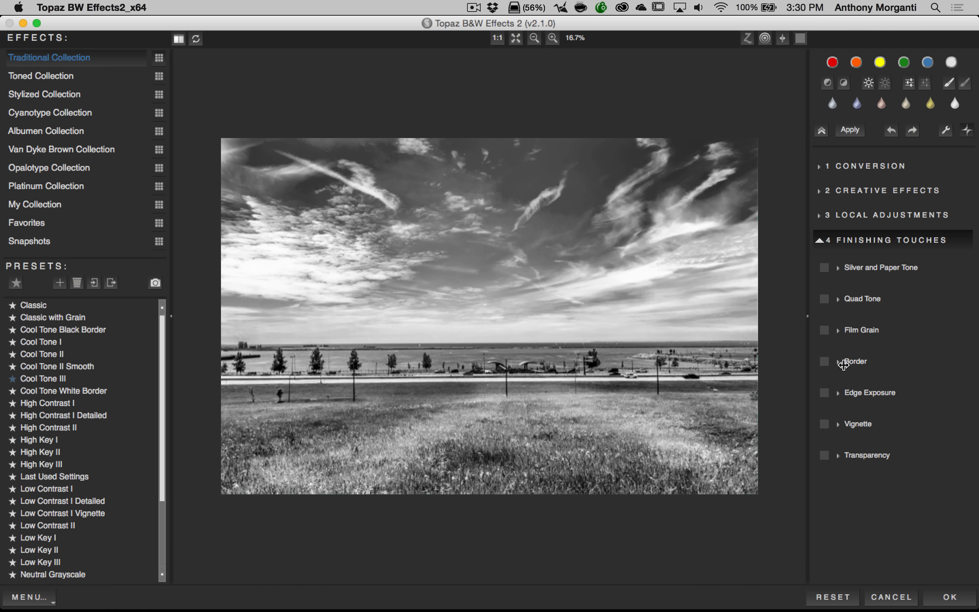
Try a Border at Size 0.65 as Grungy White 5 and as Thin Black 1, and disable and collapse it.
{"action": "left_click", "coordinate": [836, 361]}
{"action": "left_click_drag", "start_coordinate": [861, 404], "coordinate": [910, 405]}
{"action": "left_click", "coordinate": [896, 378]}
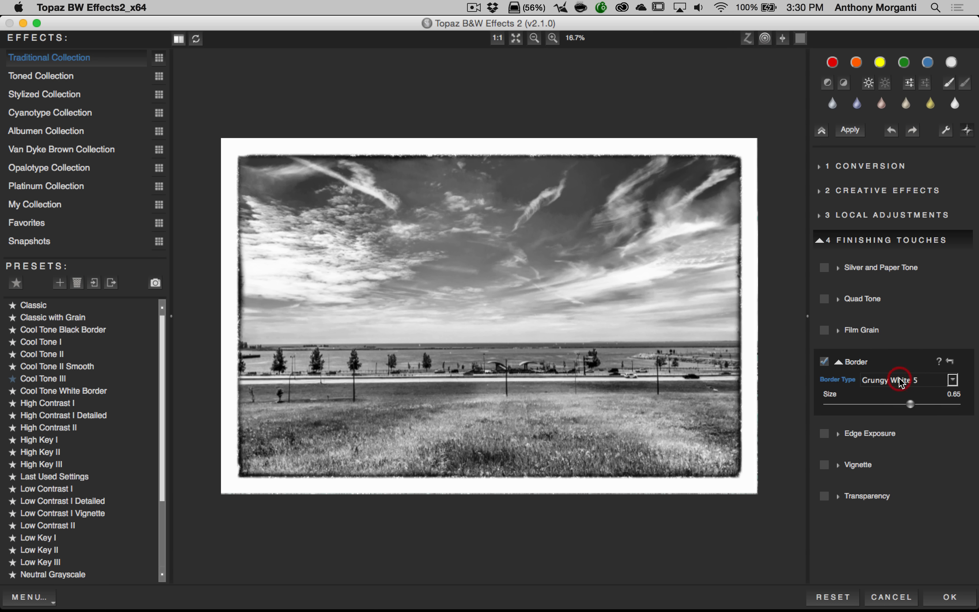
{"action": "left_click", "coordinate": [948, 380]}
{"action": "left_click", "coordinate": [951, 380]}
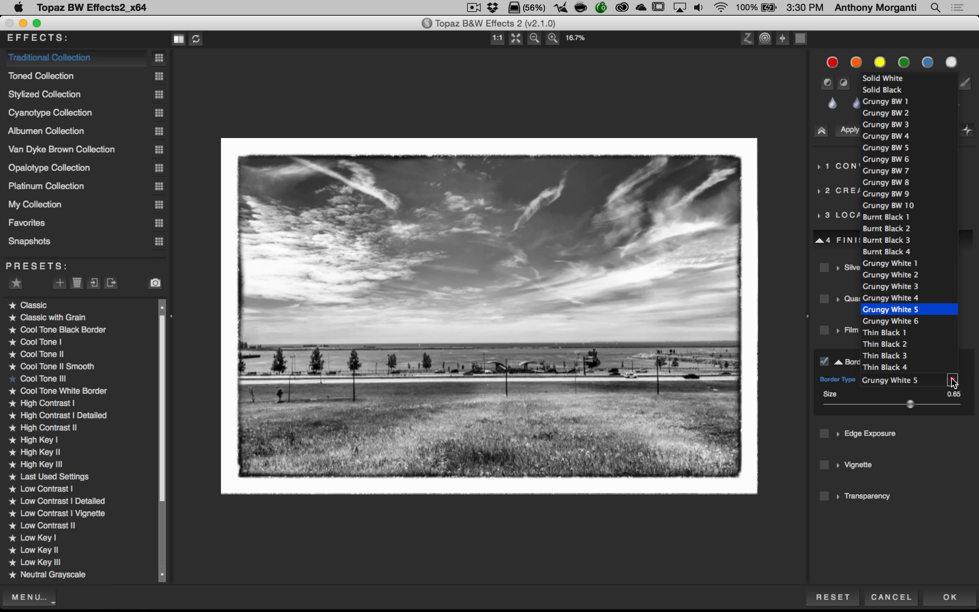
{"action": "left_click", "coordinate": [884, 333]}
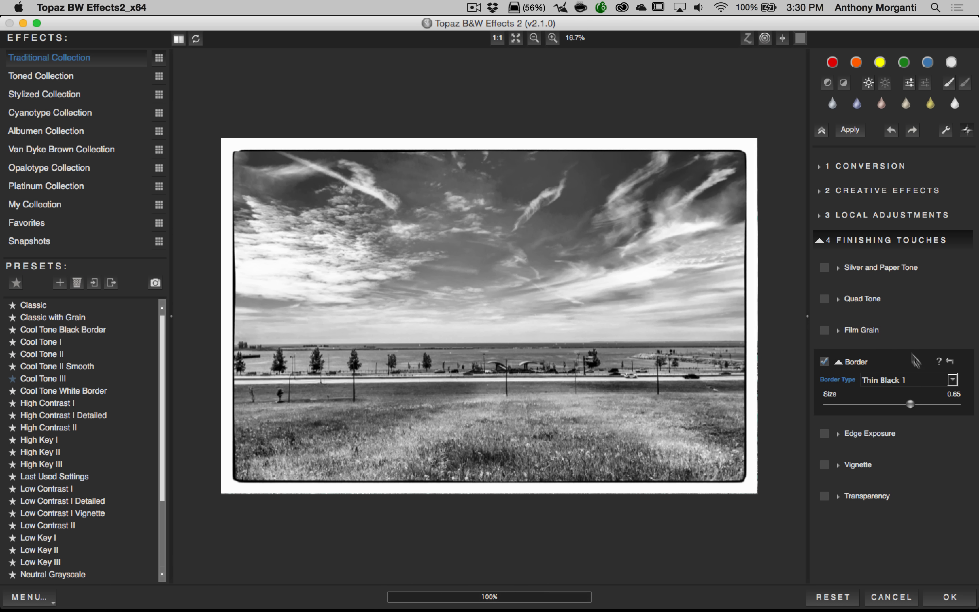
{"action": "left_click", "coordinate": [824, 361]}
{"action": "left_click", "coordinate": [839, 363]}
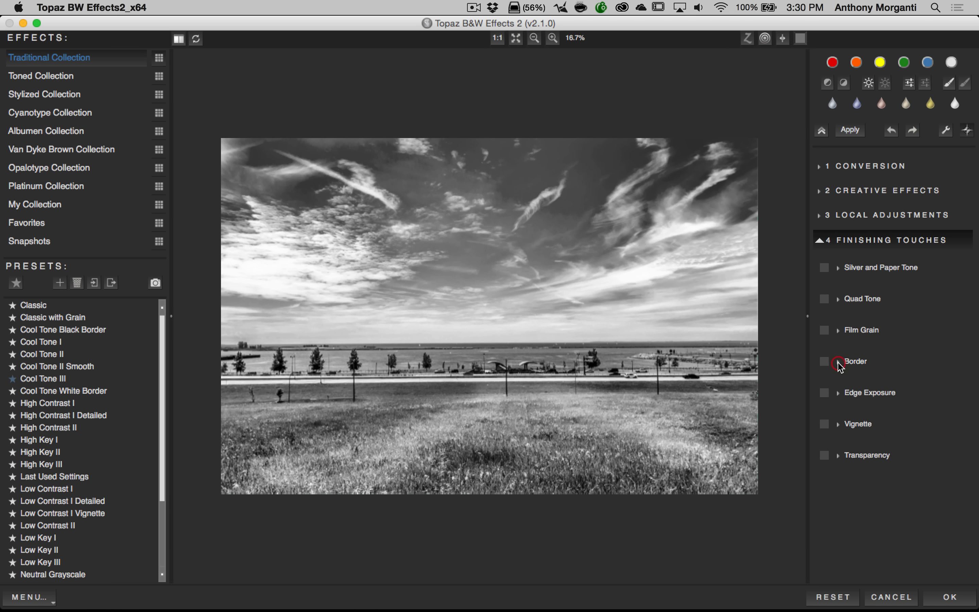
Apply Edge Exposure to the photo's top edge with Edge Exposure 0.77, Edge Size 0.21 and Edge Transition 0.25.
{"action": "left_click", "coordinate": [838, 395]}
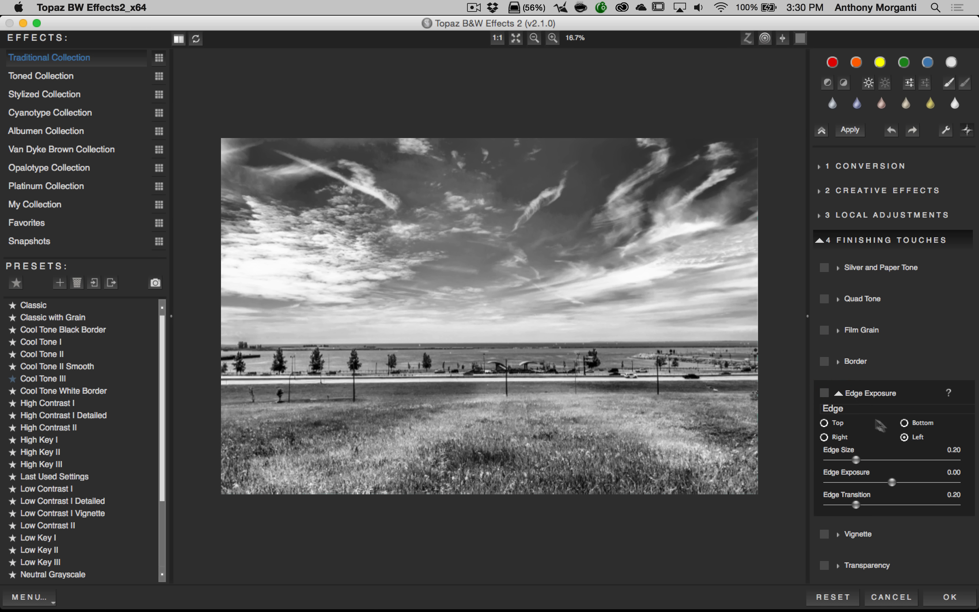
{"action": "left_click", "coordinate": [825, 424]}
{"action": "left_click_drag", "start_coordinate": [893, 483], "coordinate": [939, 482]}
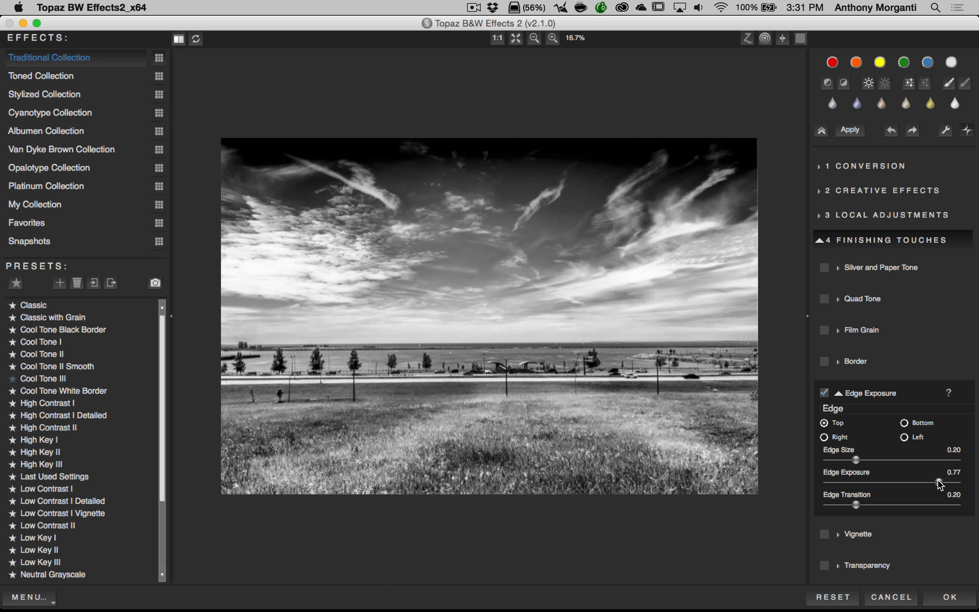
{"action": "mouse_move", "coordinate": [857, 460]}
{"action": "left_mouse_down"}
{"action": "mouse_move", "coordinate": [906, 460]}
{"action": "mouse_move", "coordinate": [857, 460]}
{"action": "left_mouse_up"}
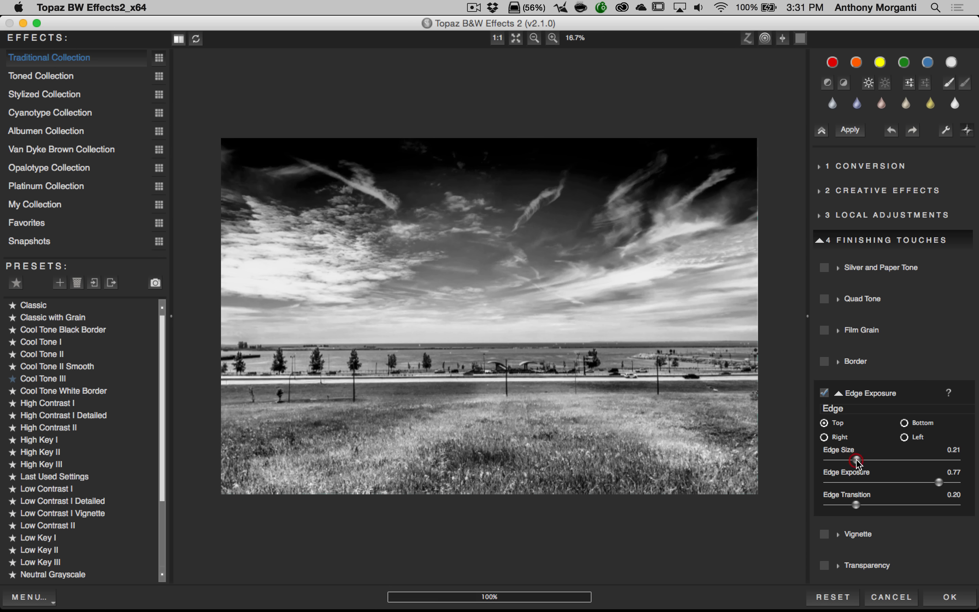
{"action": "mouse_move", "coordinate": [855, 505]}
{"action": "left_mouse_down"}
{"action": "mouse_move", "coordinate": [910, 505]}
{"action": "mouse_move", "coordinate": [836, 505]}
{"action": "mouse_move", "coordinate": [860, 505]}
{"action": "left_mouse_up"}
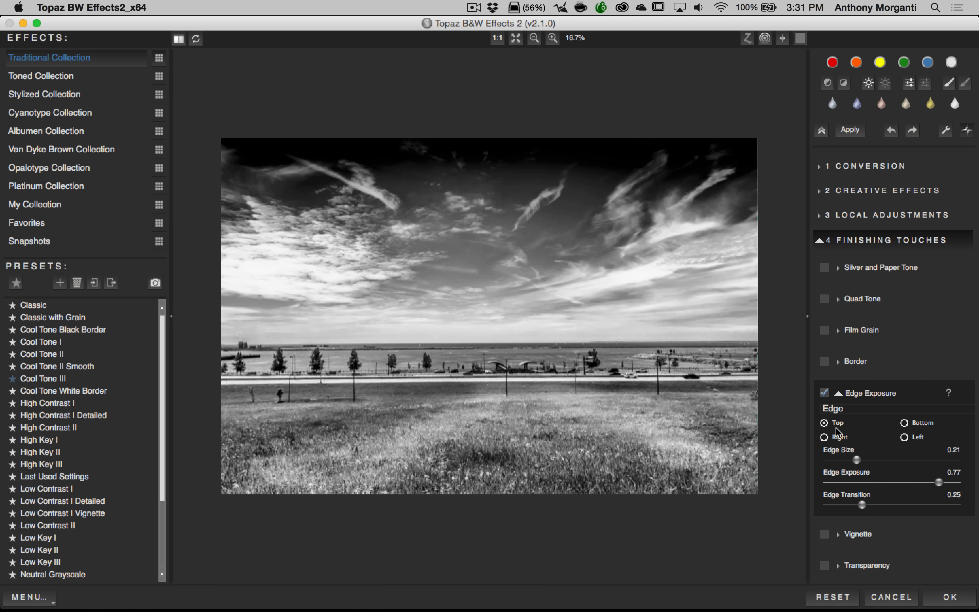
Try Edge Exposure on the bottom edge with Edge Size 0.23, Edge Exposure -0.88 and Edge Transition 0.20, and disable and collapse the effect.
{"action": "left_click", "coordinate": [905, 423]}
{"action": "left_click_drag", "start_coordinate": [889, 482], "coordinate": [859, 461]}
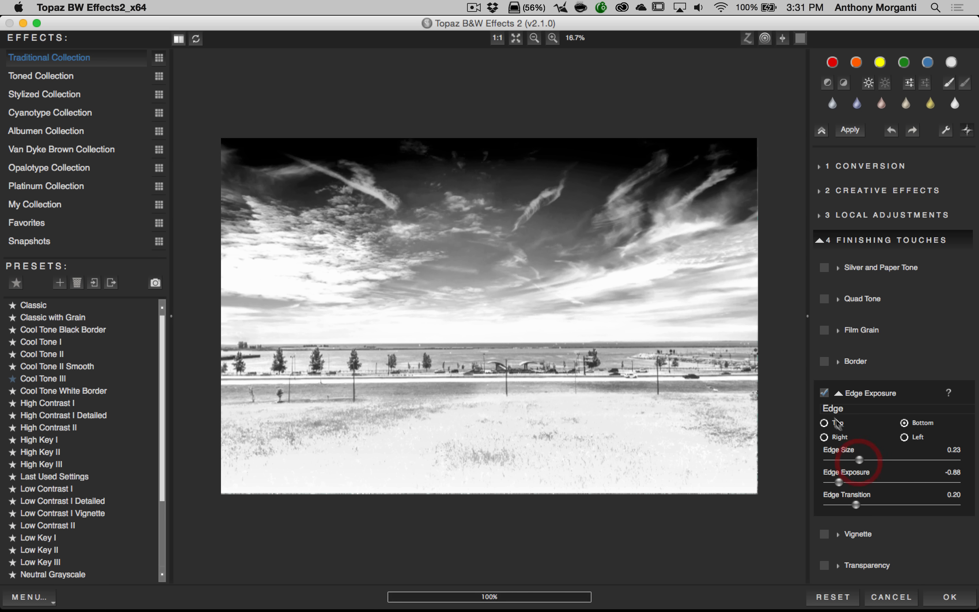
{"action": "left_click", "coordinate": [824, 393]}
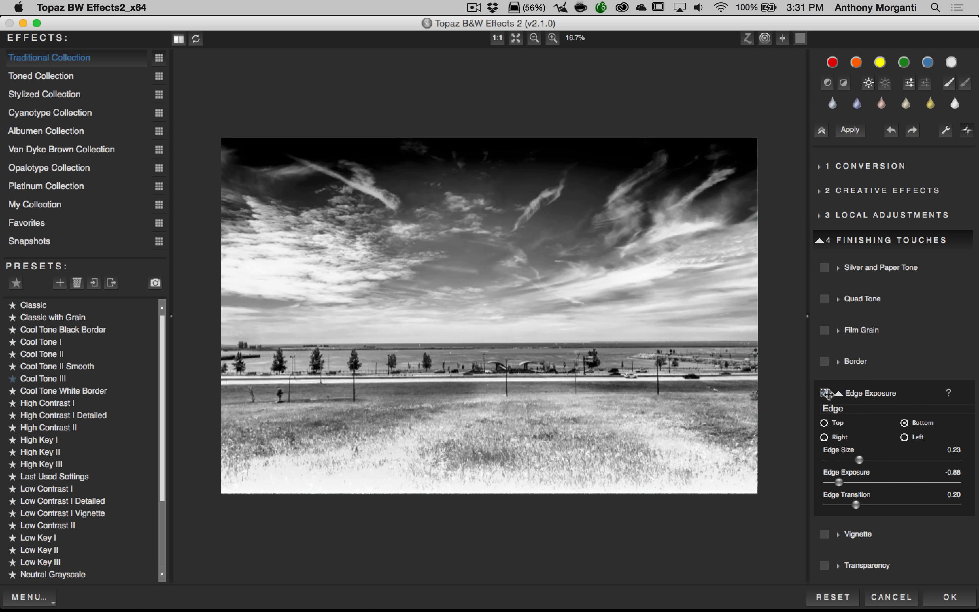
{"action": "left_click", "coordinate": [824, 392]}
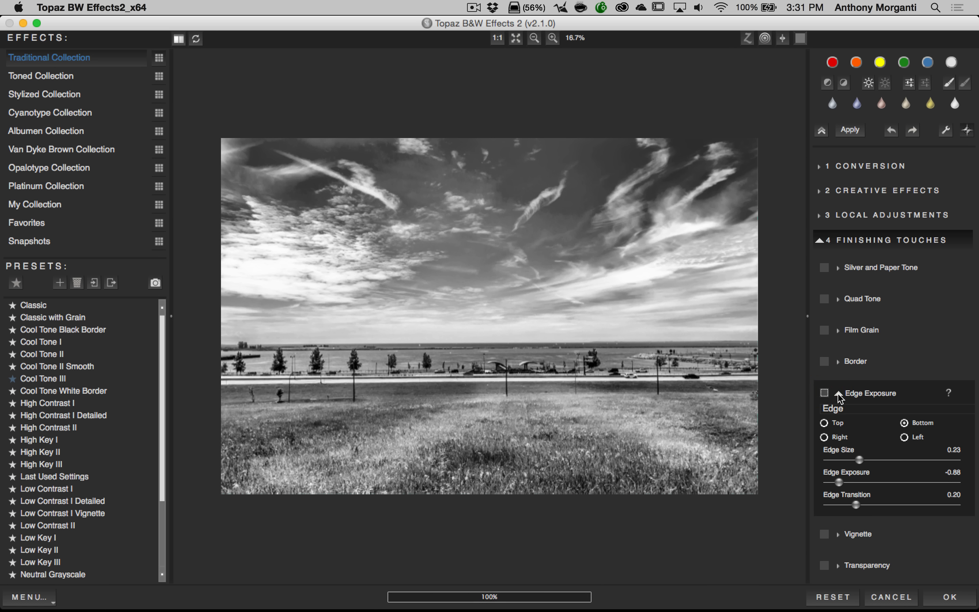
{"action": "left_click", "coordinate": [845, 393]}
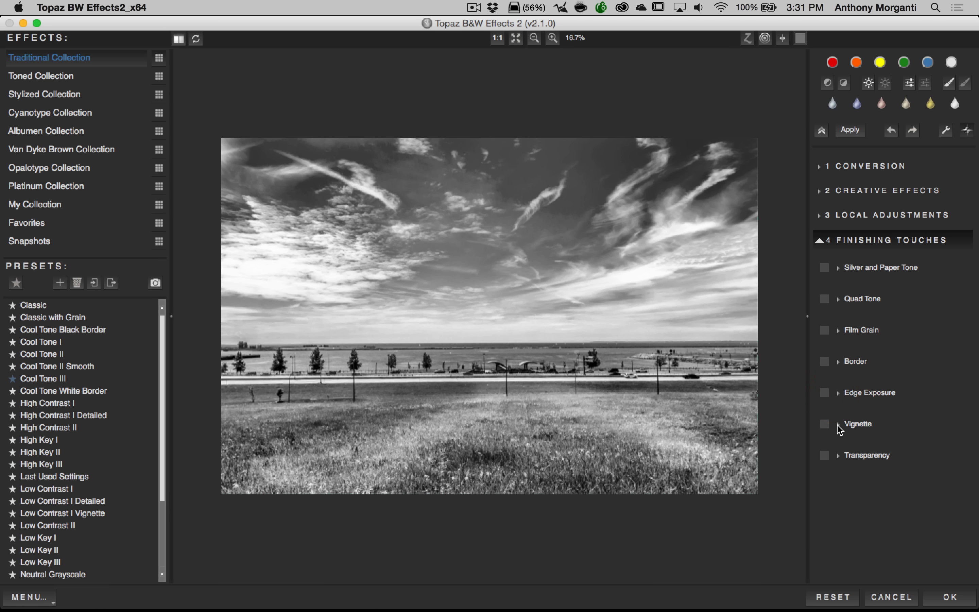
Try a Vignette with Strength -0.30, Size 0.73, Transition 0.45 and Curvature 0.45, and disable and collapse it.
{"action": "left_click", "coordinate": [843, 425]}
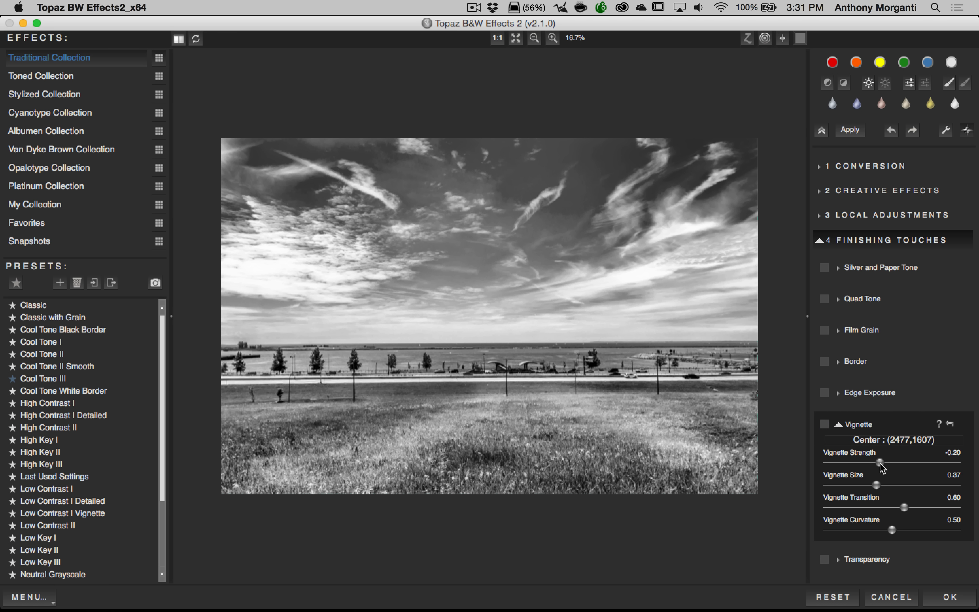
{"action": "left_click_drag", "start_coordinate": [881, 464], "coordinate": [871, 465]}
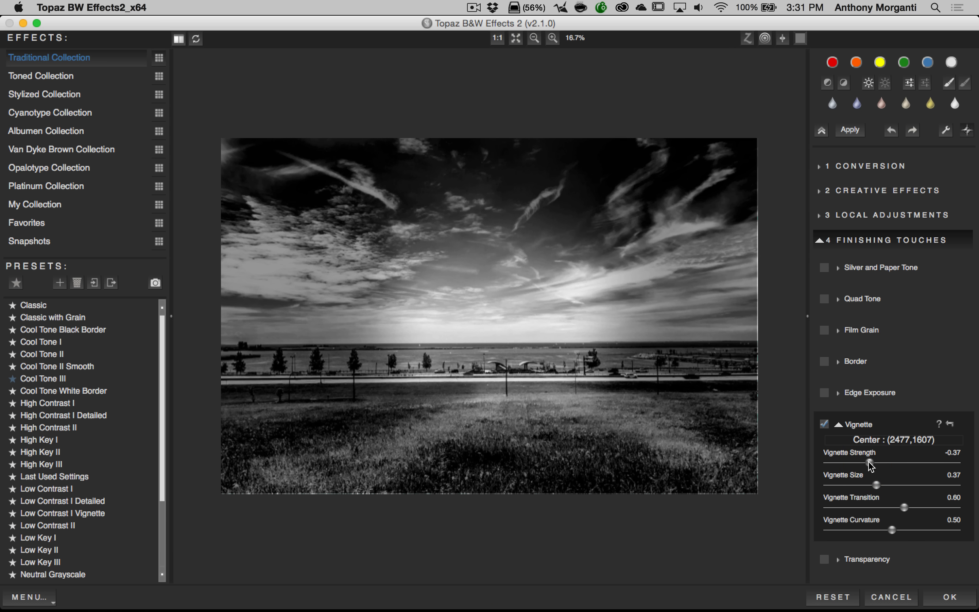
{"action": "left_click_drag", "start_coordinate": [870, 462], "coordinate": [874, 463]}
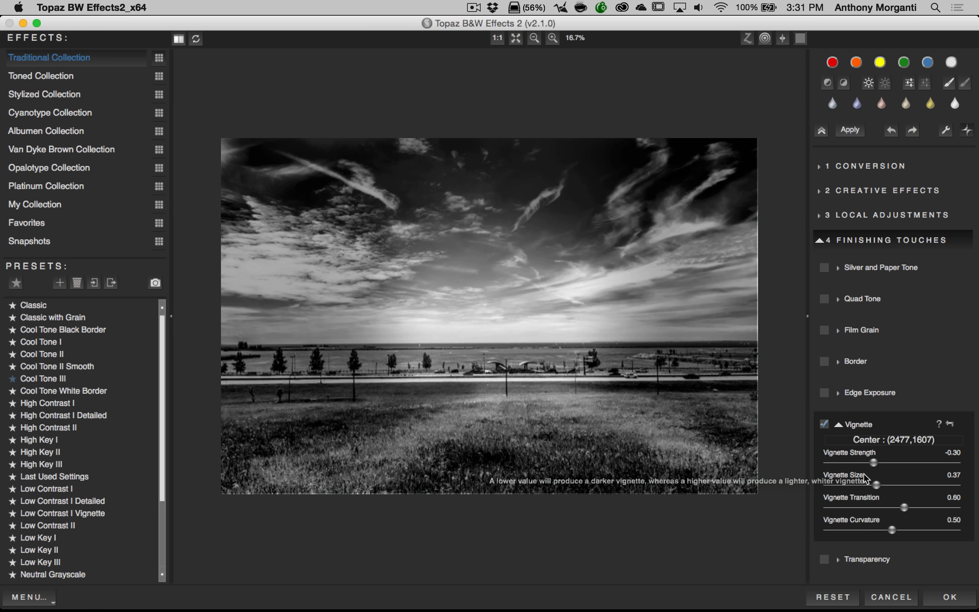
{"action": "left_click_drag", "start_coordinate": [876, 484], "coordinate": [922, 485]}
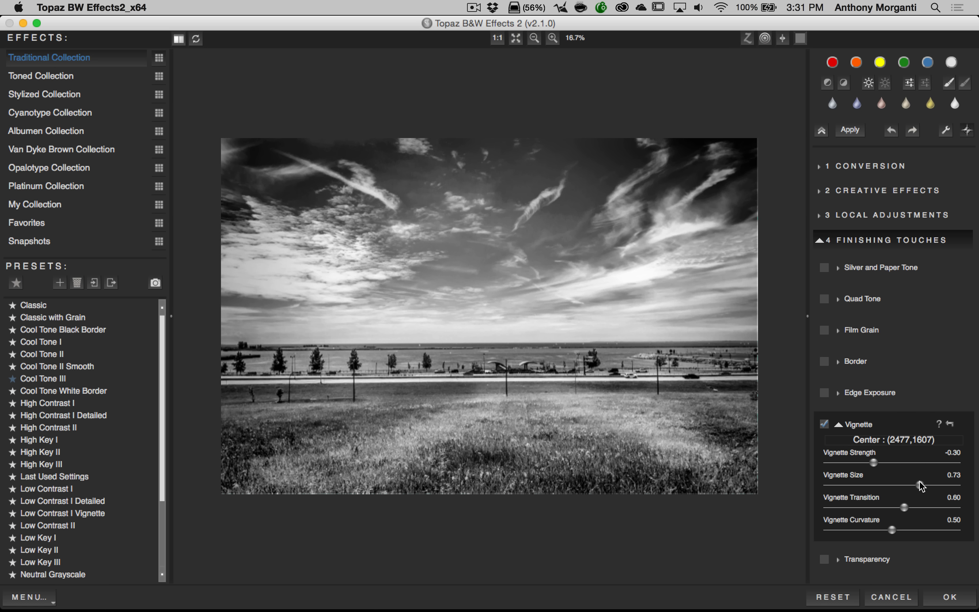
{"action": "left_click_drag", "start_coordinate": [906, 508], "coordinate": [888, 537]}
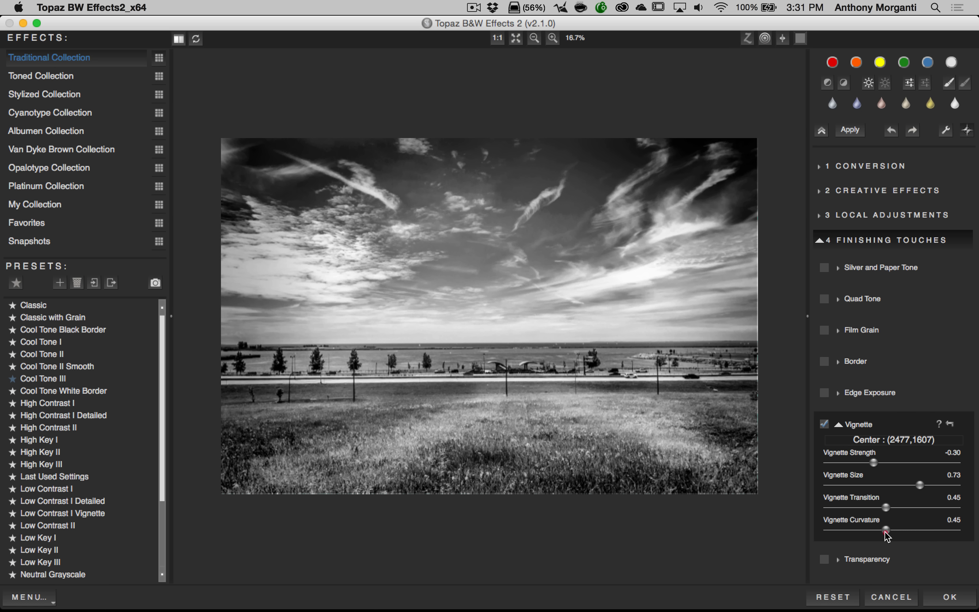
{"action": "left_click", "coordinate": [826, 424]}
{"action": "left_click", "coordinate": [839, 426]}
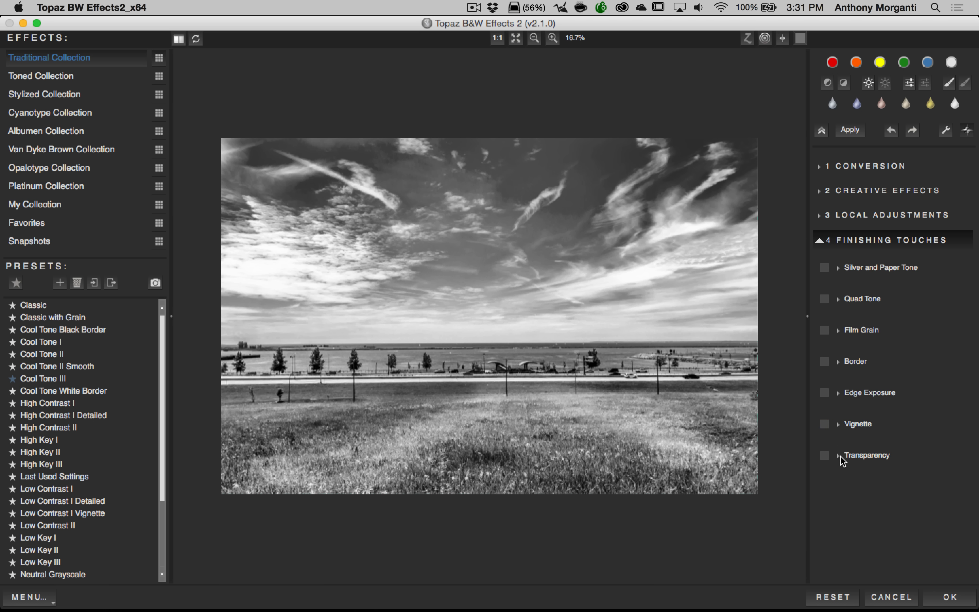
Re-introduce the original color with Transparency, trying Overall Transparency at 1.00 and 0.37 and settling slightly above 0.37.
{"action": "left_click", "coordinate": [839, 456]}
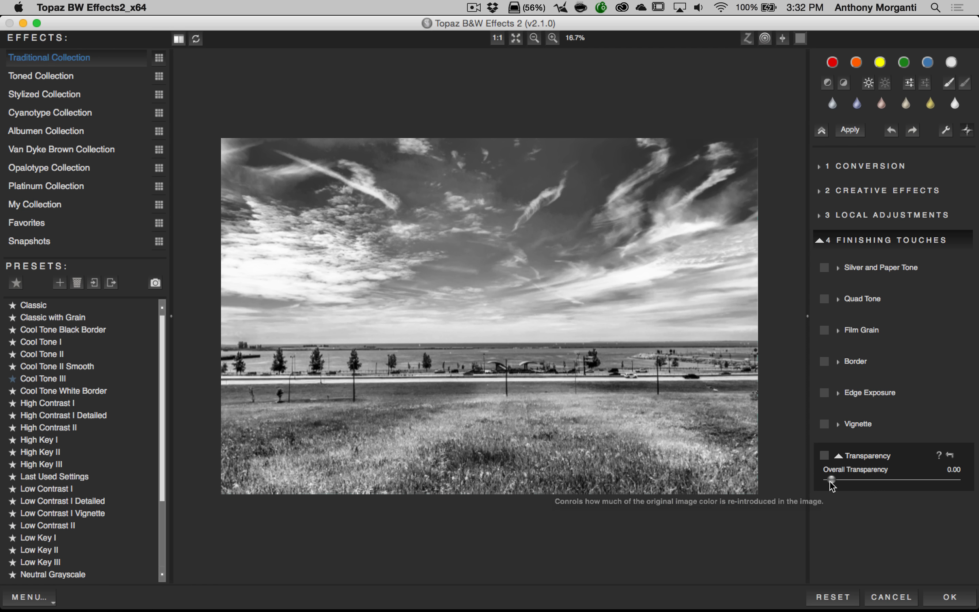
{"action": "left_click_drag", "start_coordinate": [830, 482], "coordinate": [976, 481]}
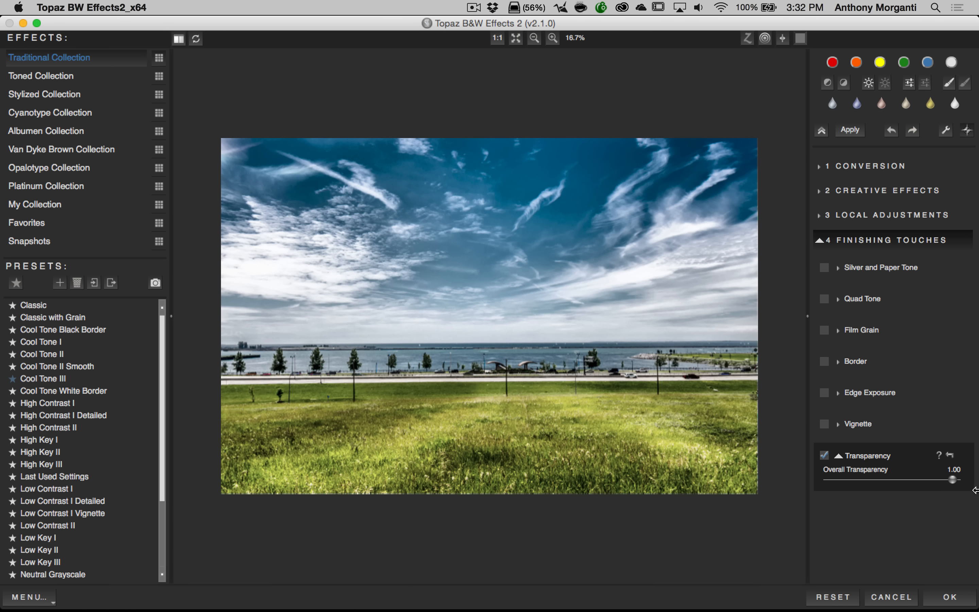
{"action": "left_click_drag", "start_coordinate": [953, 480], "coordinate": [877, 484]}
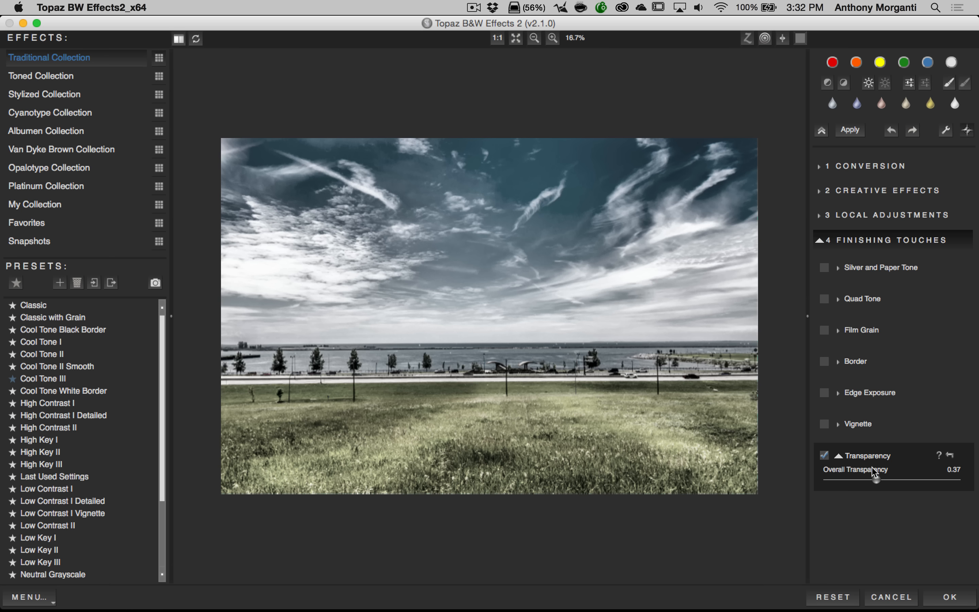
{"action": "left_click_drag", "start_coordinate": [877, 482], "coordinate": [888, 481]}
Collapse the Transparency and Finishing Touches settings and apply the finished effects to the photo.
{"action": "left_click", "coordinate": [836, 456]}
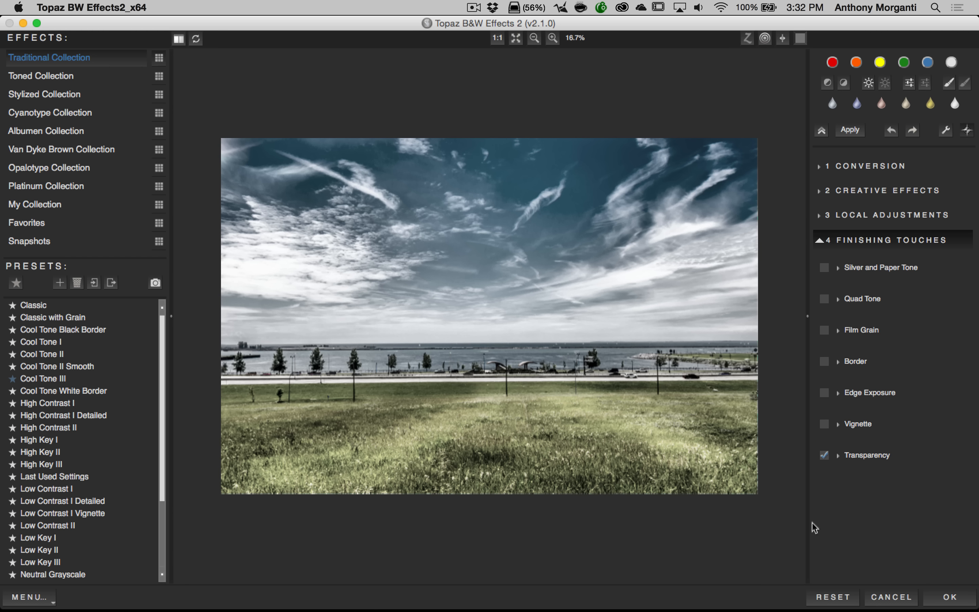
{"action": "left_click", "coordinate": [819, 240]}
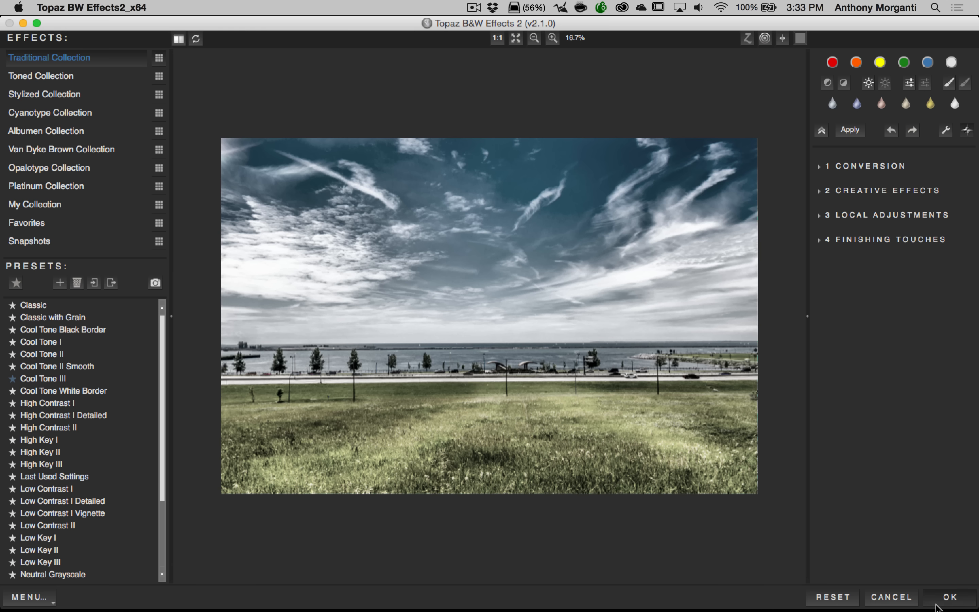
{"action": "left_click", "coordinate": [949, 598]}
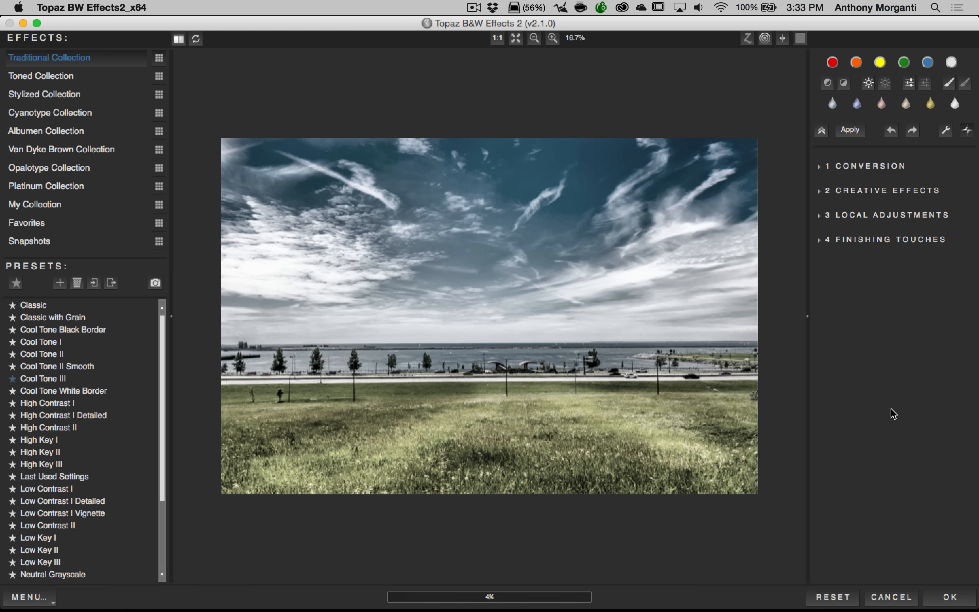